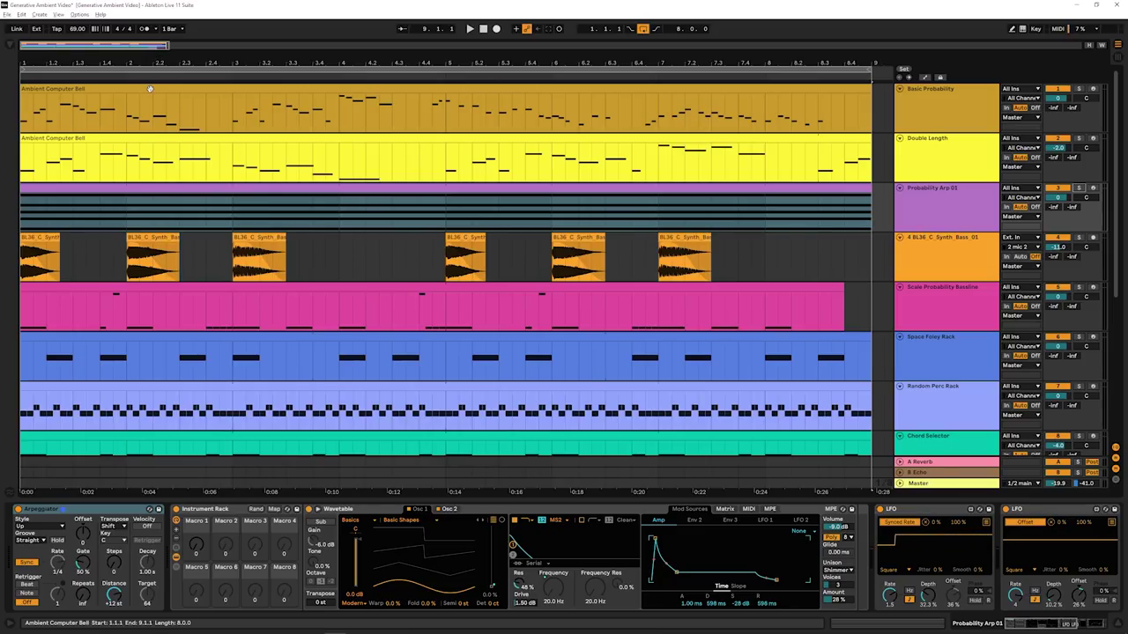
- Show the Ambient Computer Bell track's devices, play from 1.1.1, and scroll through the tracks
scroll(158, 89, down, 1)
scroll(167, 89, up, 1)
click(275, 89)
key(space)
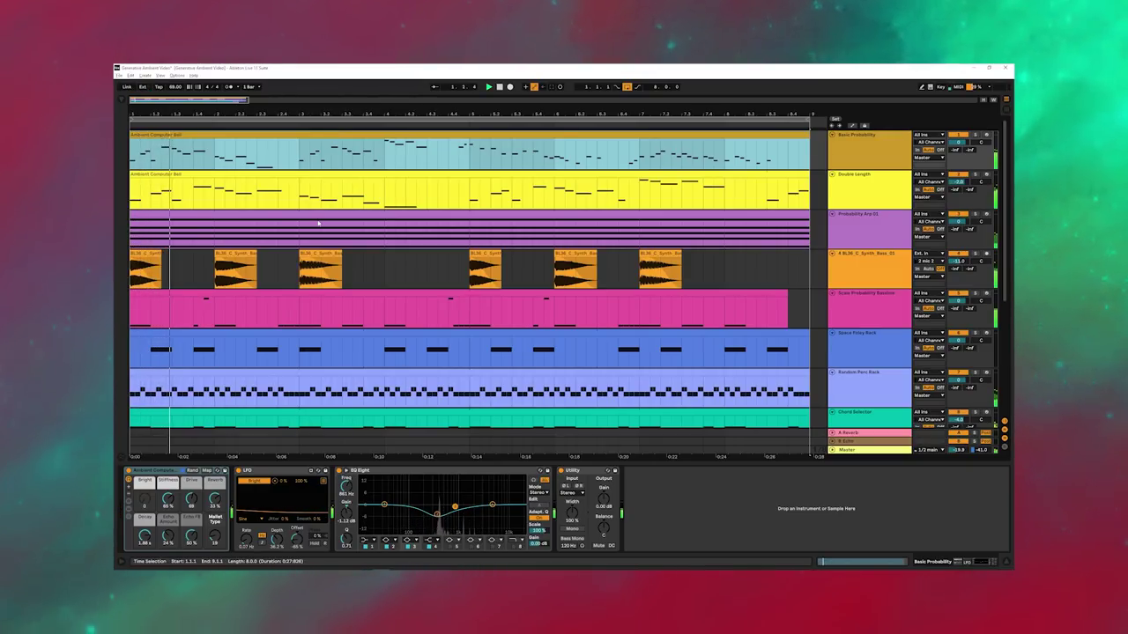
scroll(318, 223, down, 4)
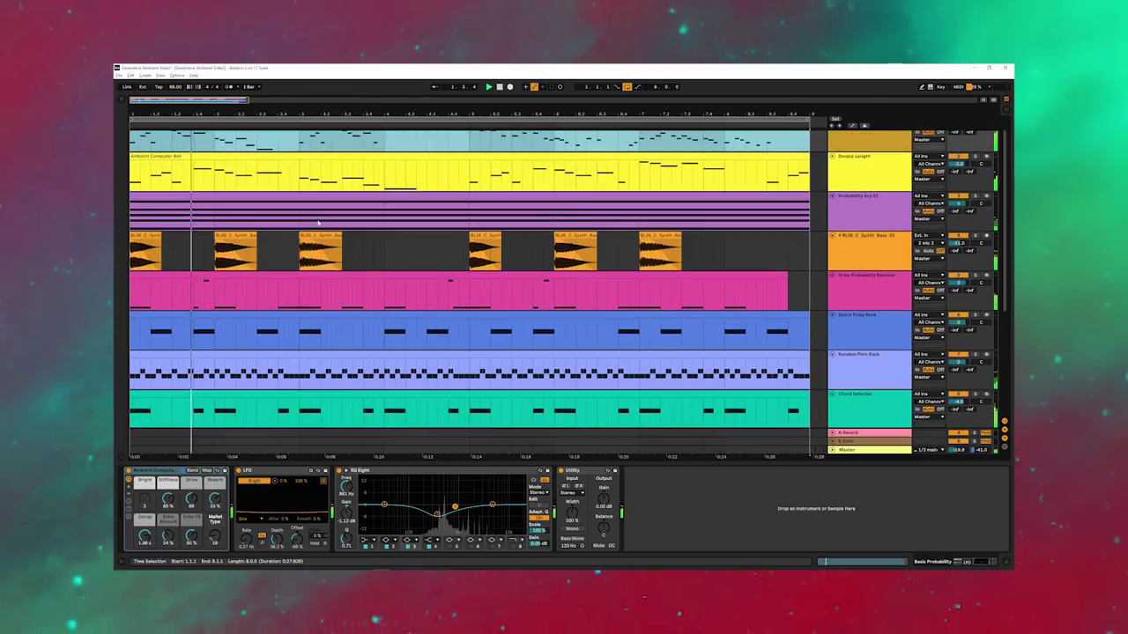
scroll(319, 223, down, 4)
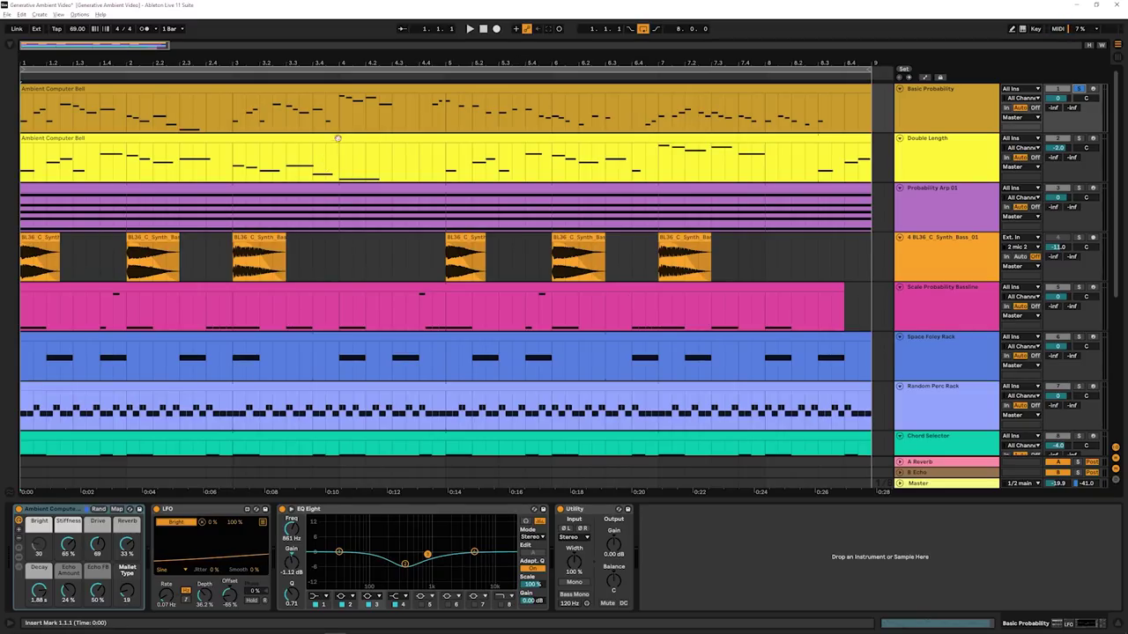
scroll(281, 276, down, 1)
scroll(302, 257, up, 1)
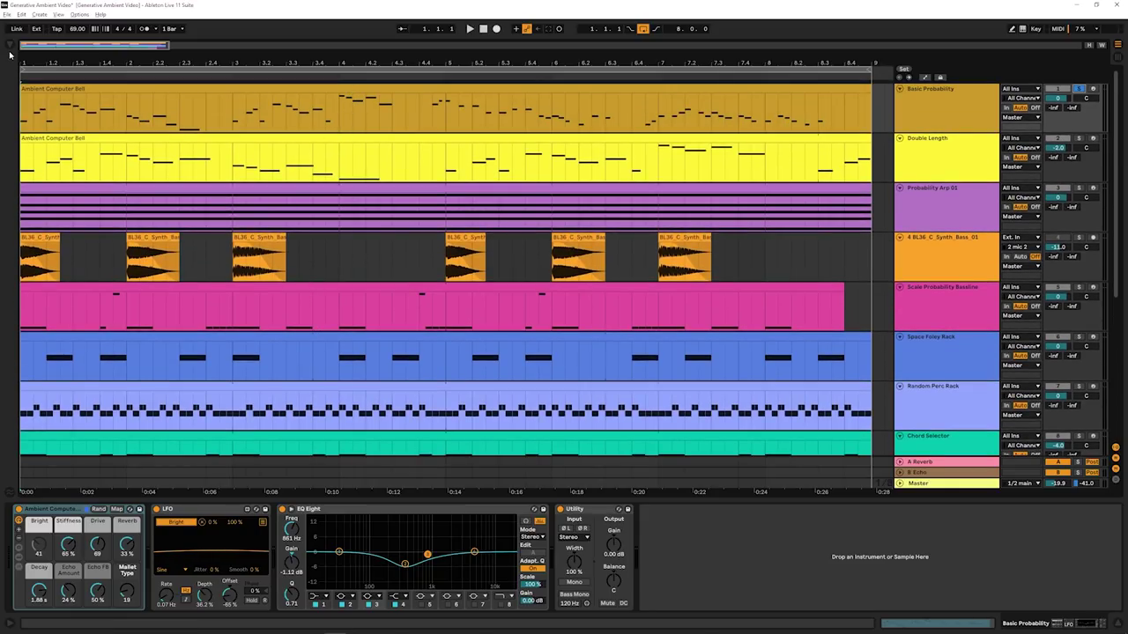
scroll(223, 238, down, 2)
scroll(224, 235, down, 4)
scroll(227, 231, up, 6)
- Select the top Ambient Computer Bell clip, step to the clip below, then reselect the bell clip
click(160, 90)
key(Down)
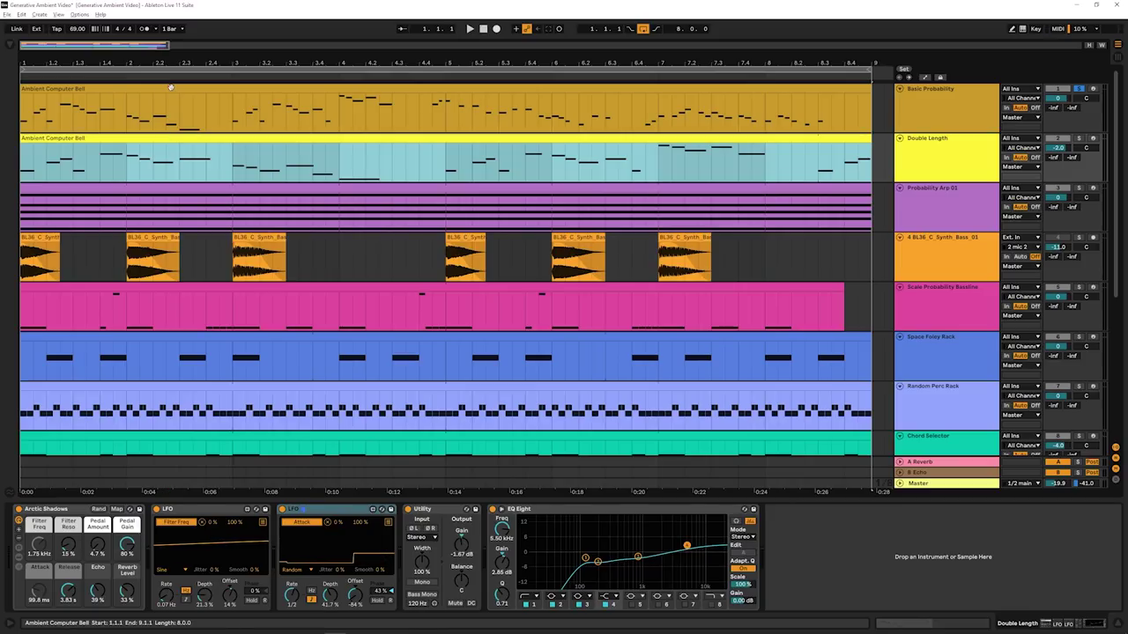
click(171, 88)
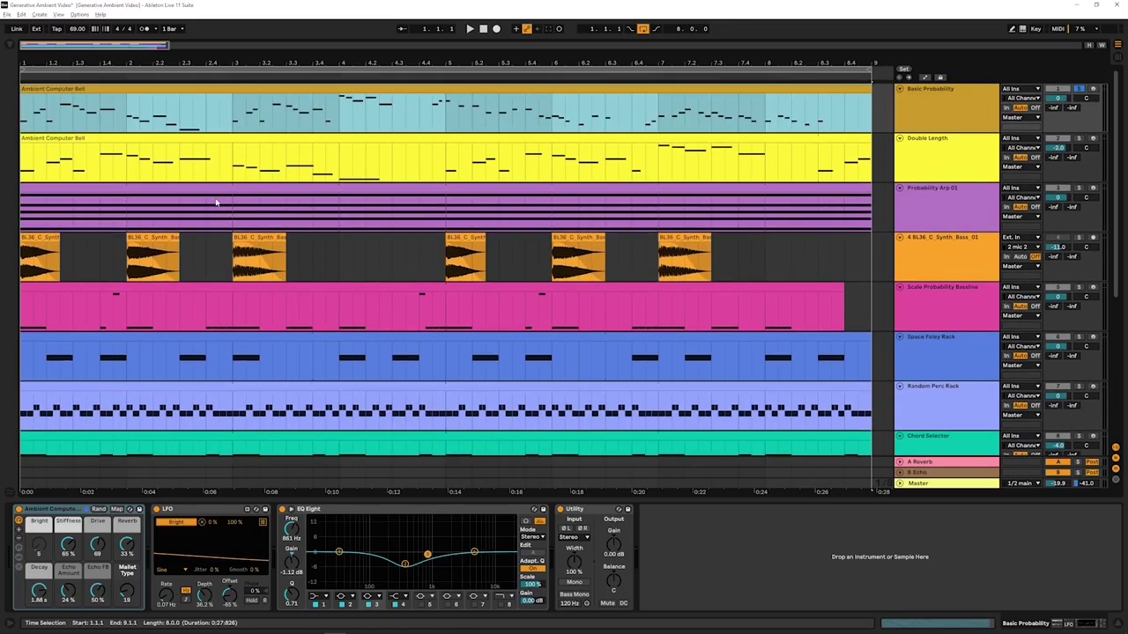
scroll(216, 202, down, 8)
scroll(216, 202, up, 3)
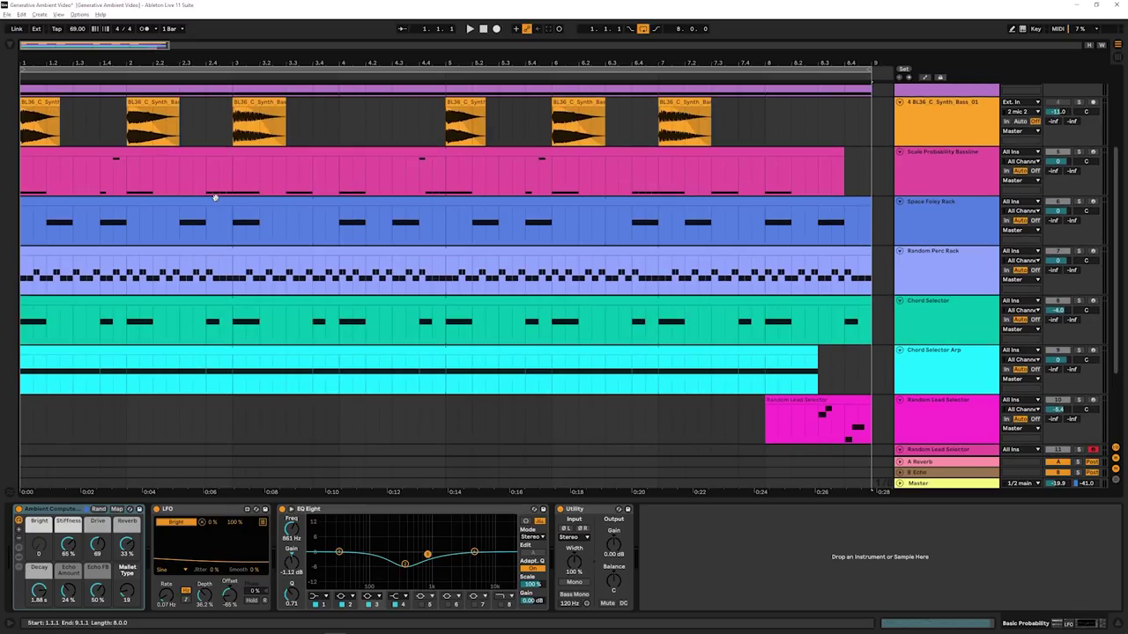
- Inspect the Space Foley Rack and Chord Selector Arp clips, then show the Basic Probability track's devices
click(220, 200)
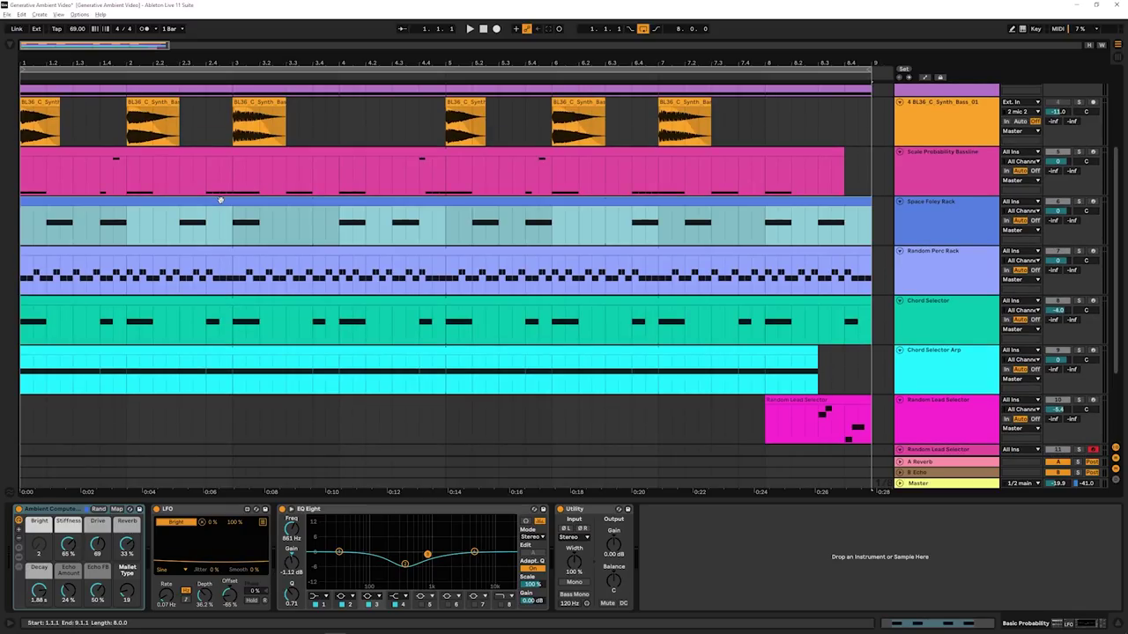
scroll(227, 352, down, 2)
click(229, 339)
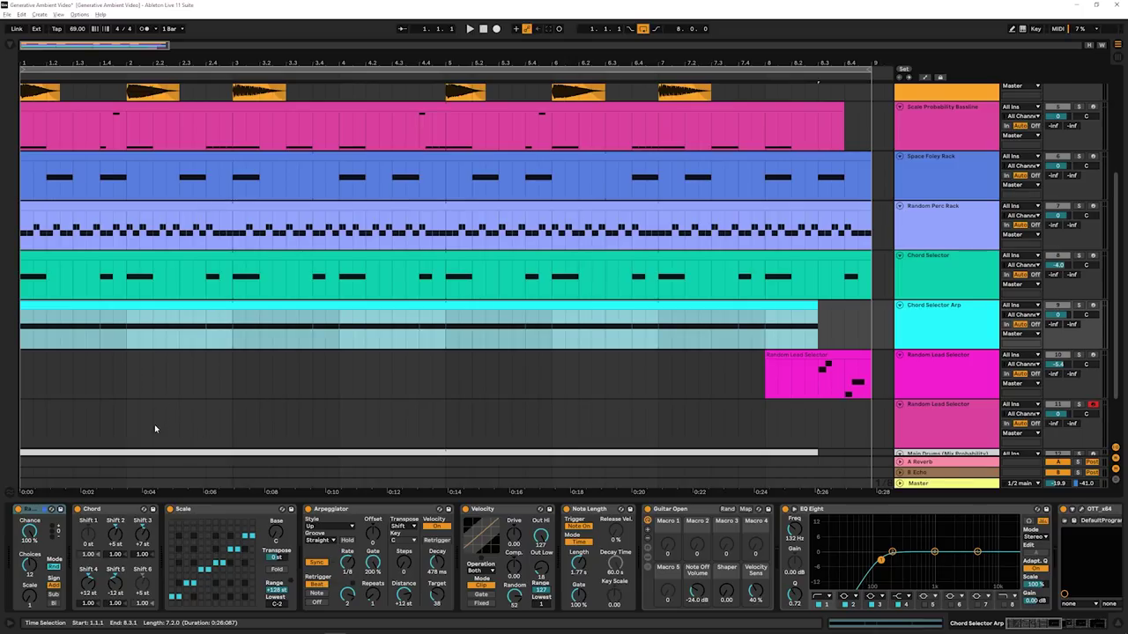
scroll(170, 410, up, 6)
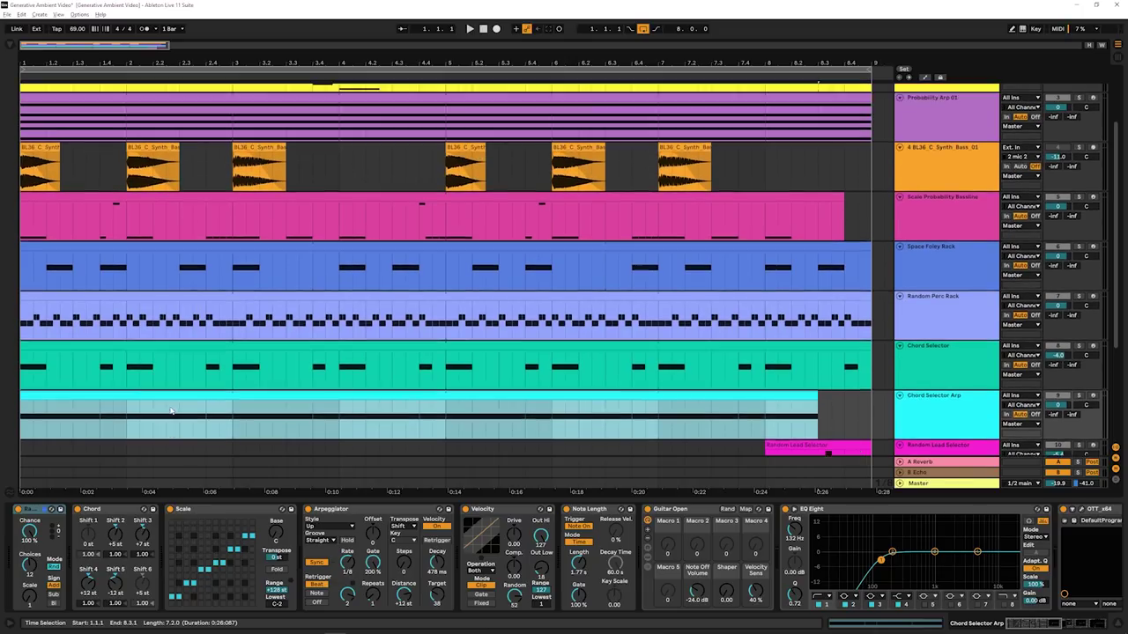
click(933, 124)
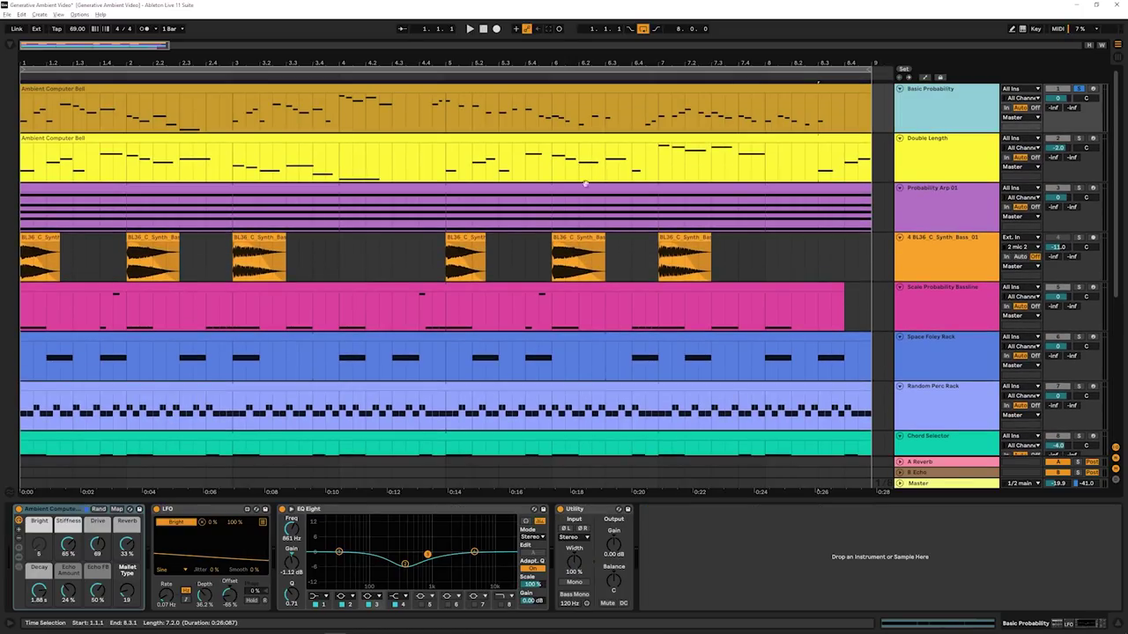
- Open the bell clip's notes, toggle the velocity lane off, and show the Chance lane at 50%
click(503, 106)
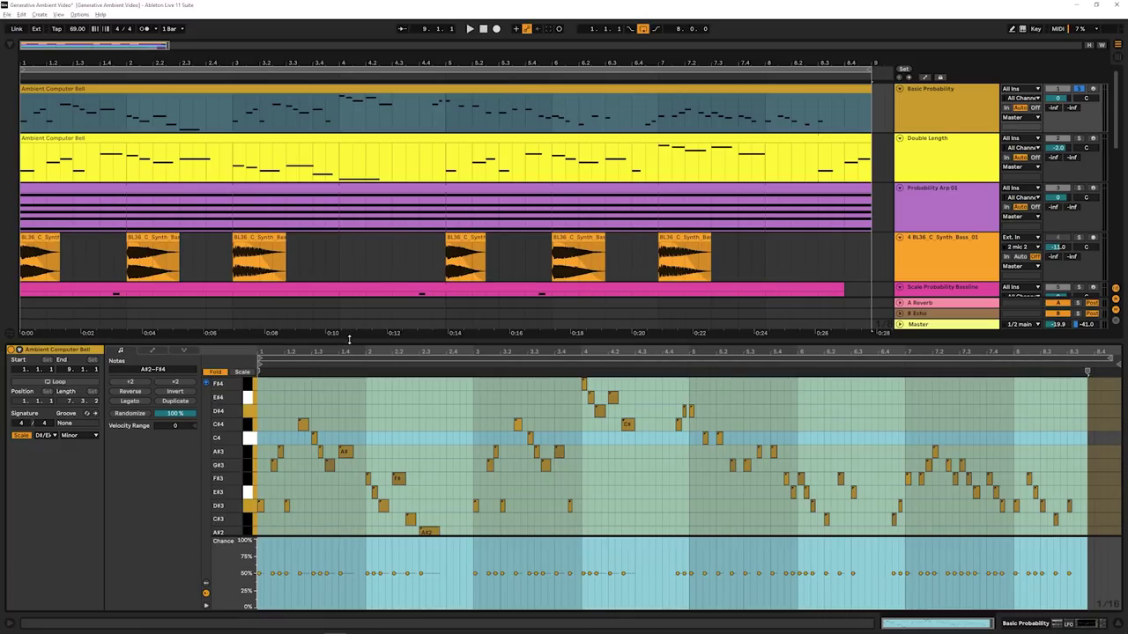
click(317, 567)
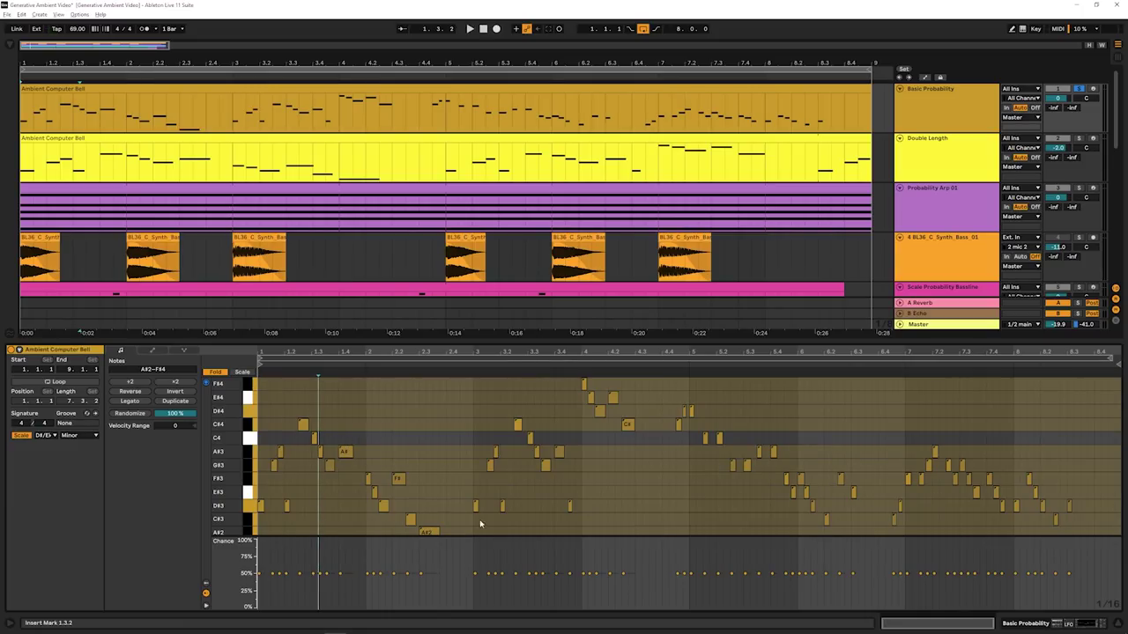
click(207, 583)
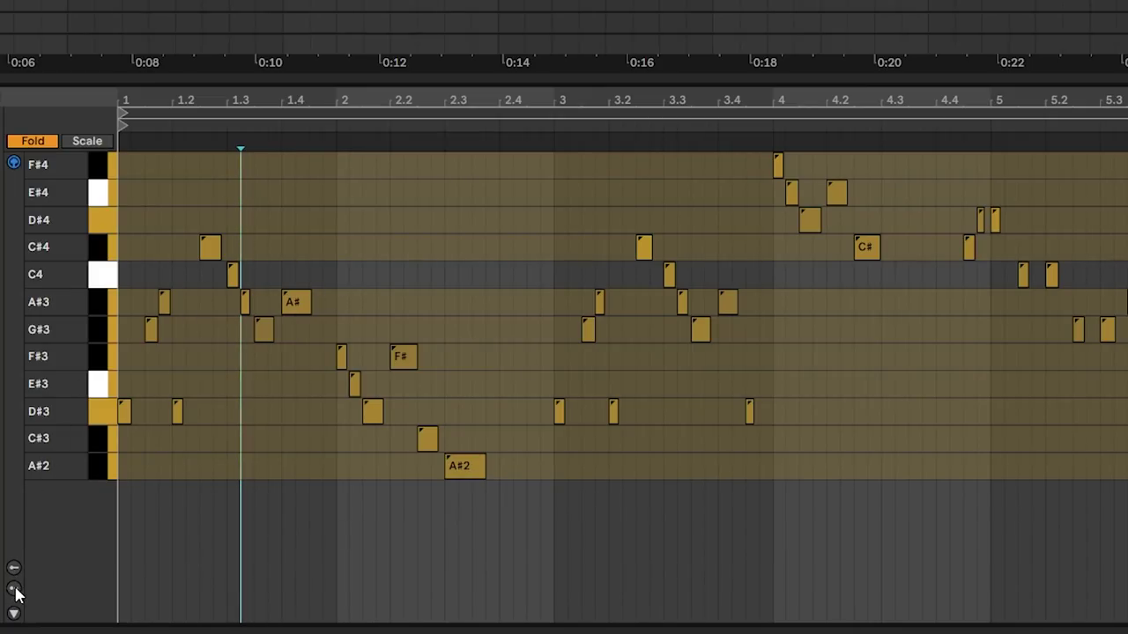
click(15, 571)
click(15, 571)
click(15, 590)
click(224, 536)
- Raise all bell notes' chance to 100%, audition the clip, then lower them back to about 50%
key(ctrl+a)
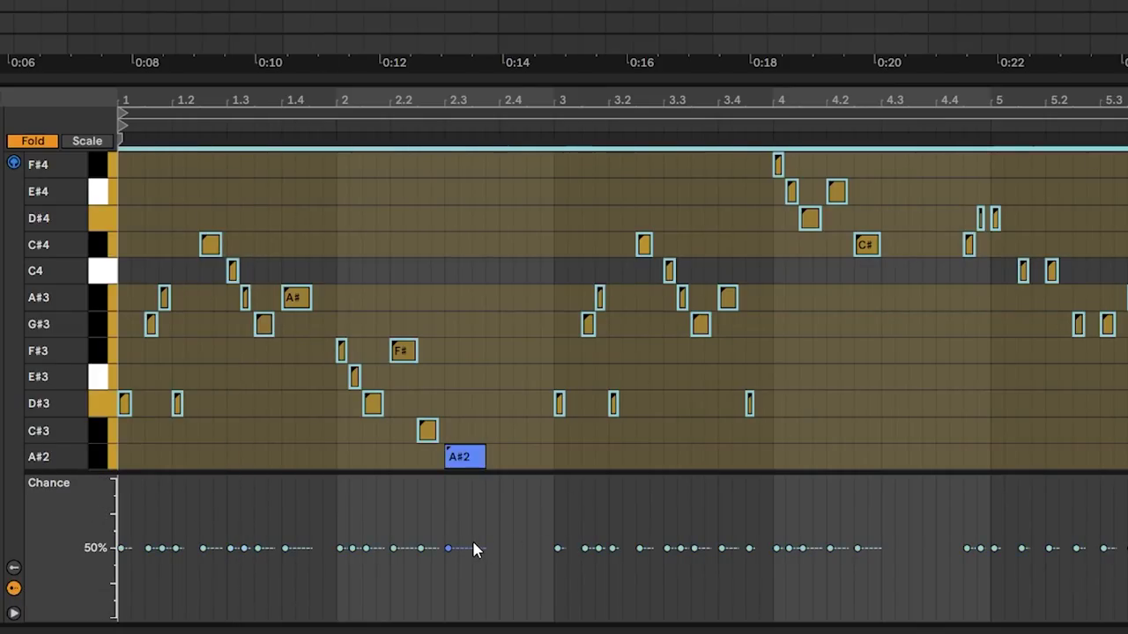
drag(473, 547, 473, 481)
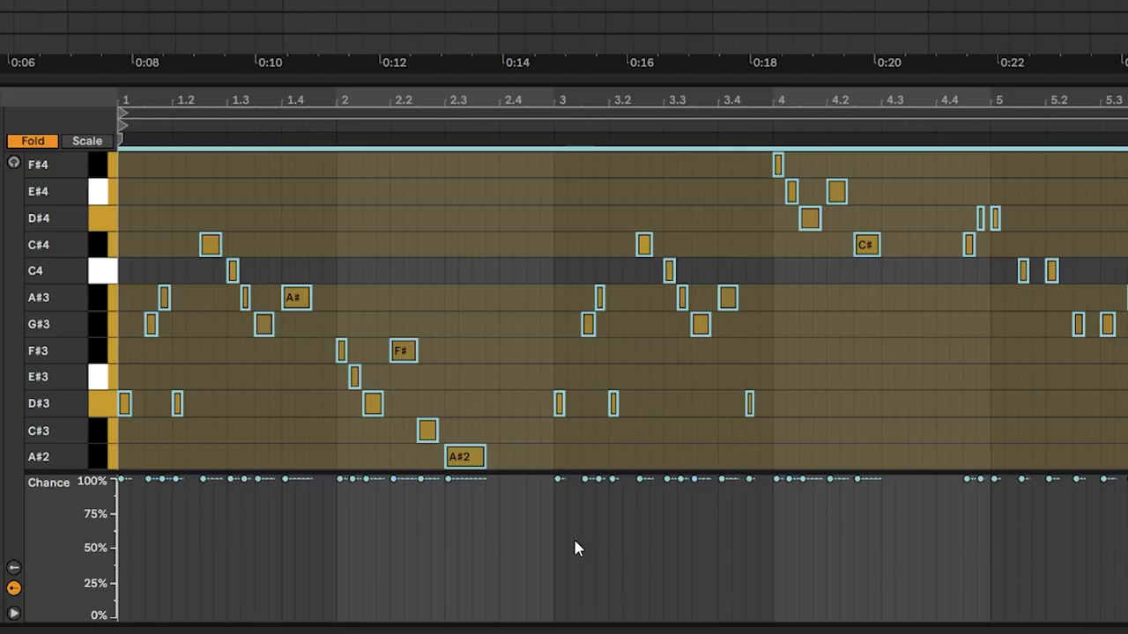
key(space)
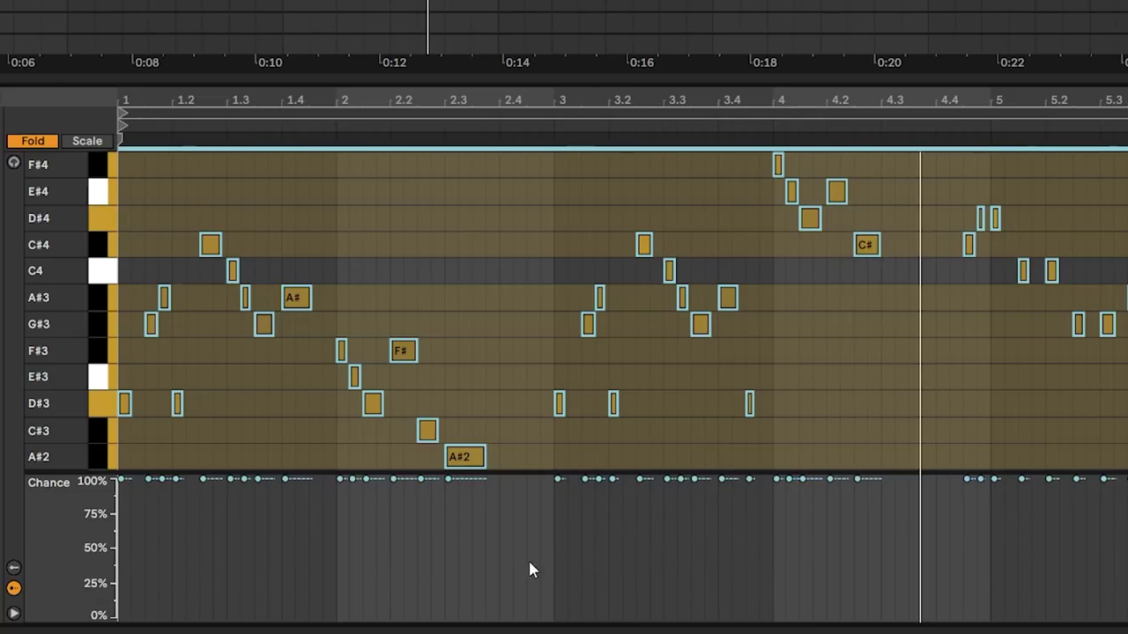
drag(470, 480, 474, 553)
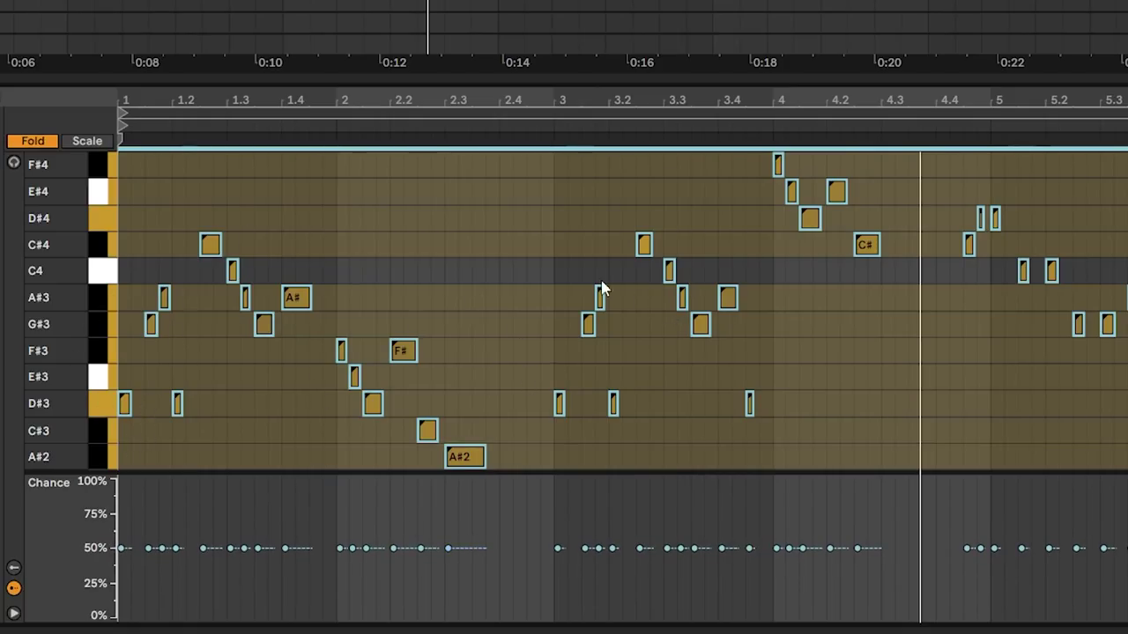
click(268, 536)
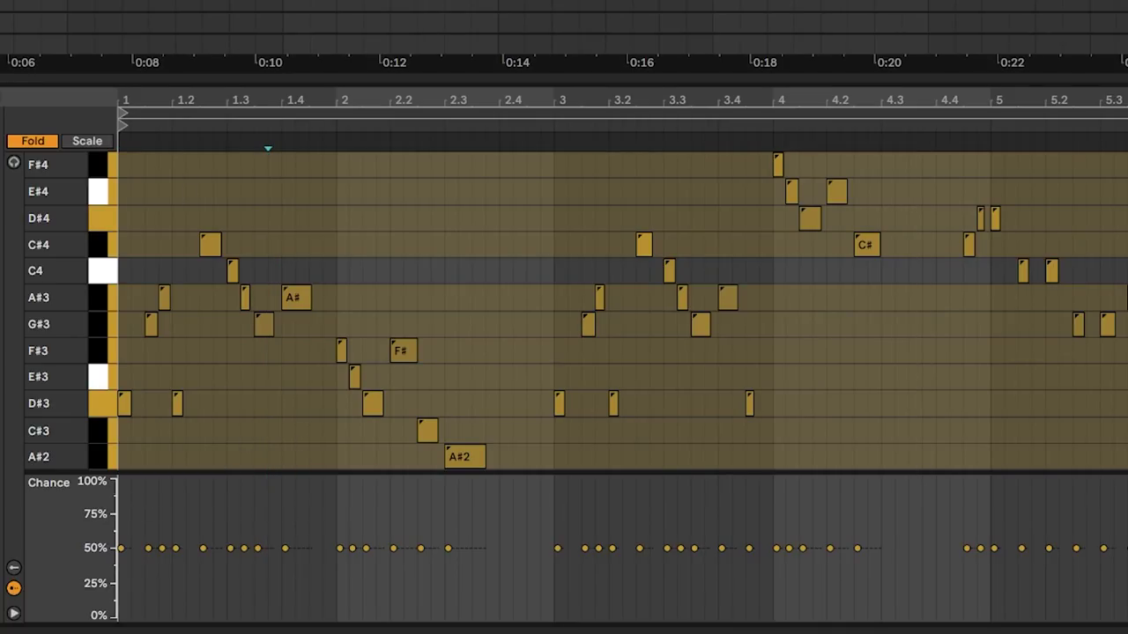
- Play the chance-driven bell clip, then apply ×2 so the clip ends at 17.1.1
key(space)
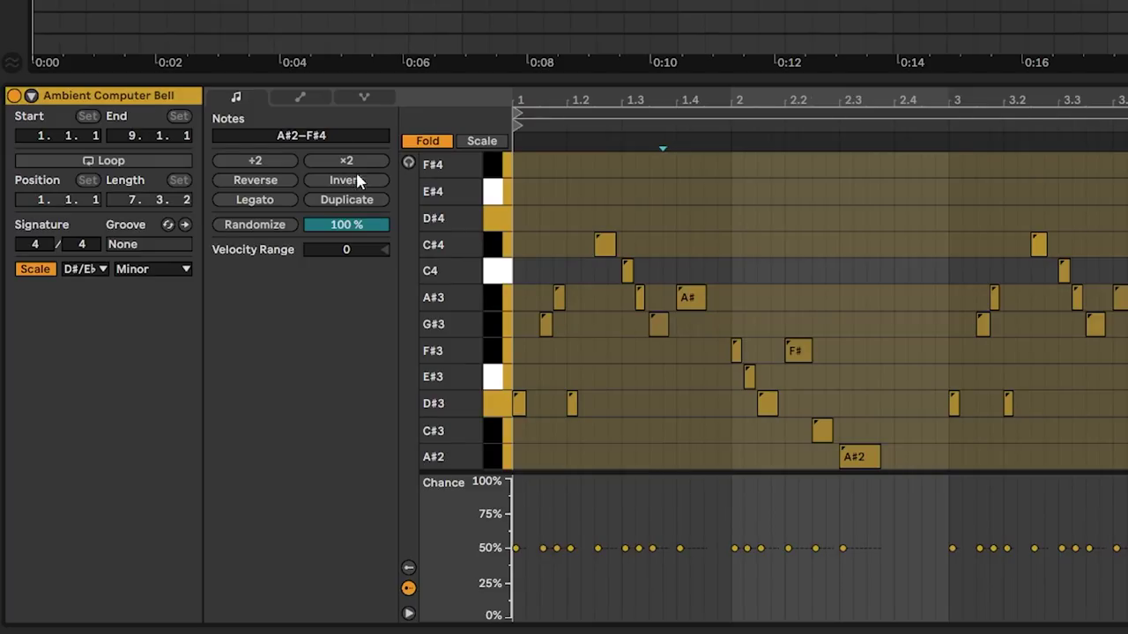
click(361, 164)
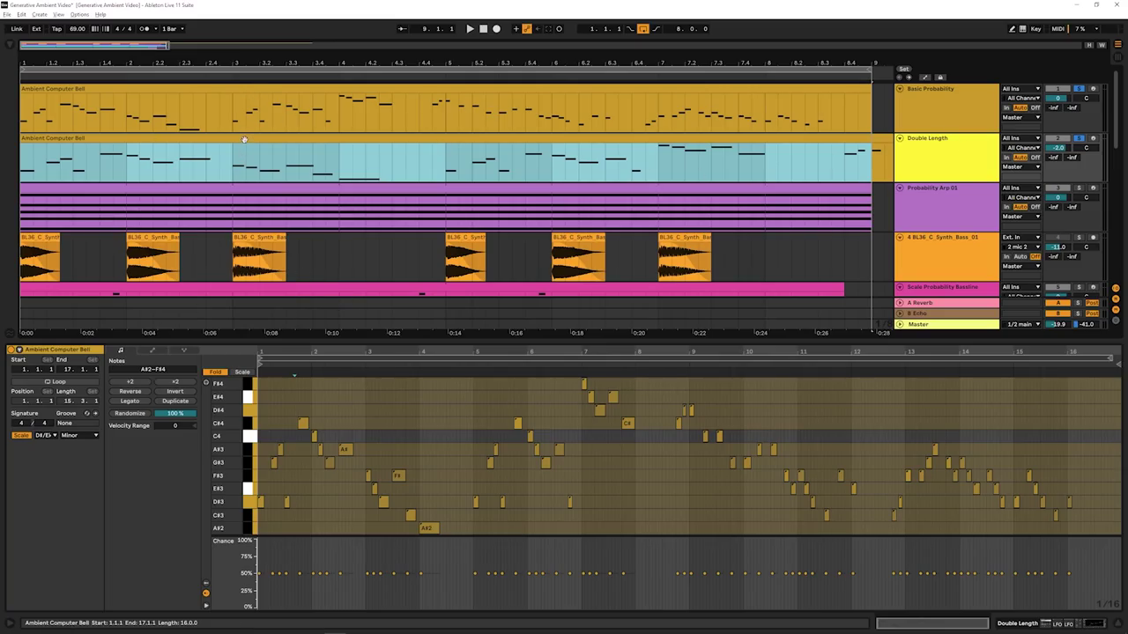
- Play the stretched bell melody and open the Double Length track's bell clip notes
key(space)
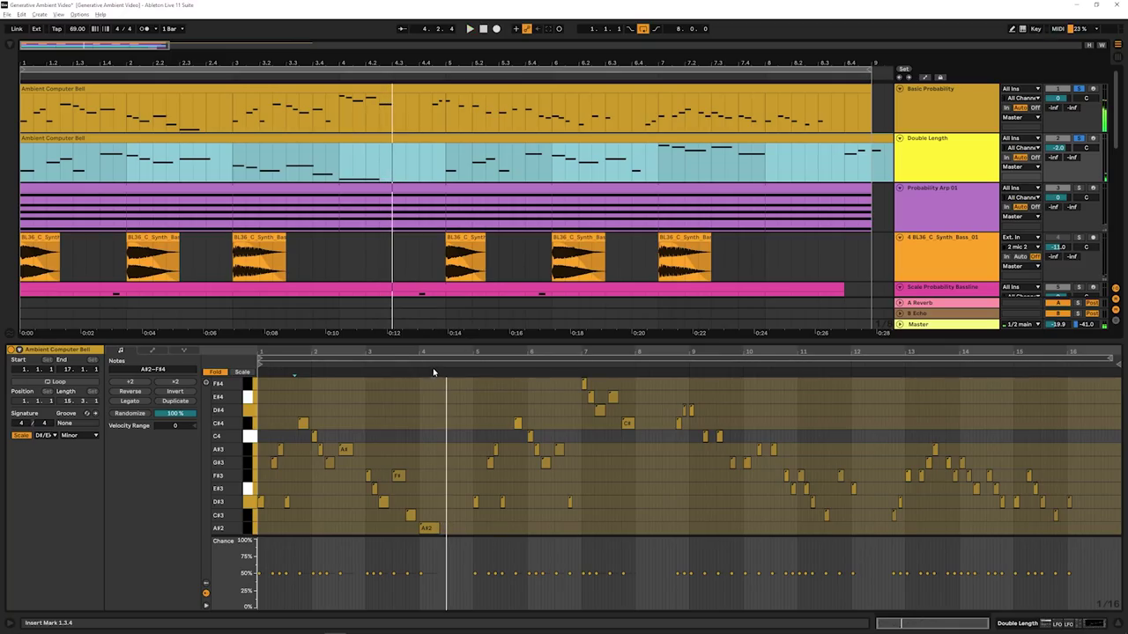
key(Down)
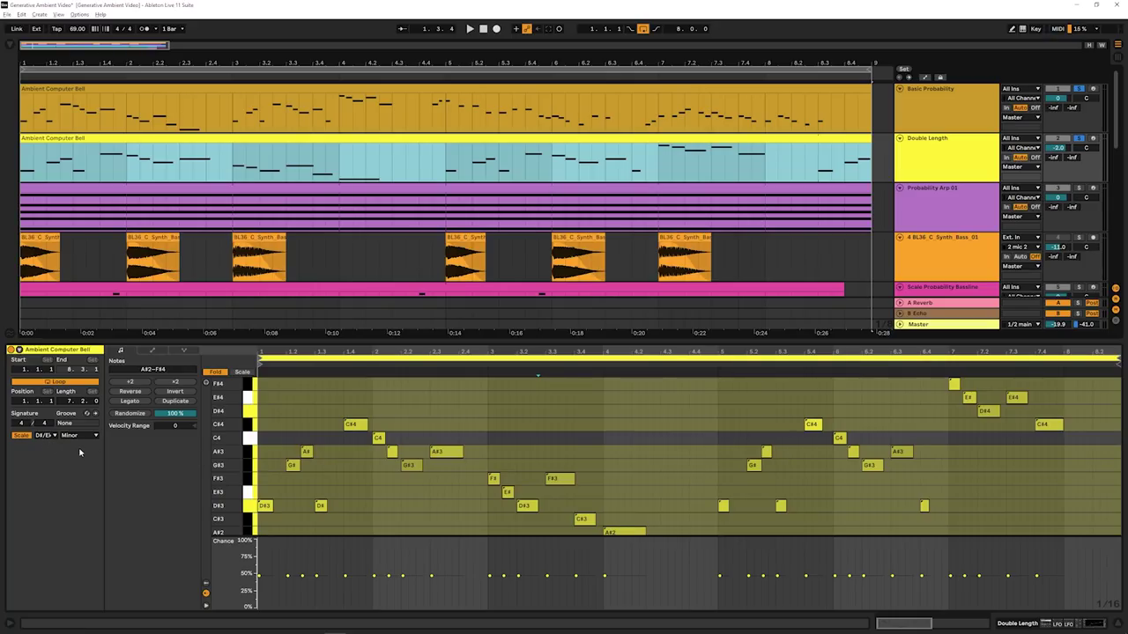
click(327, 181)
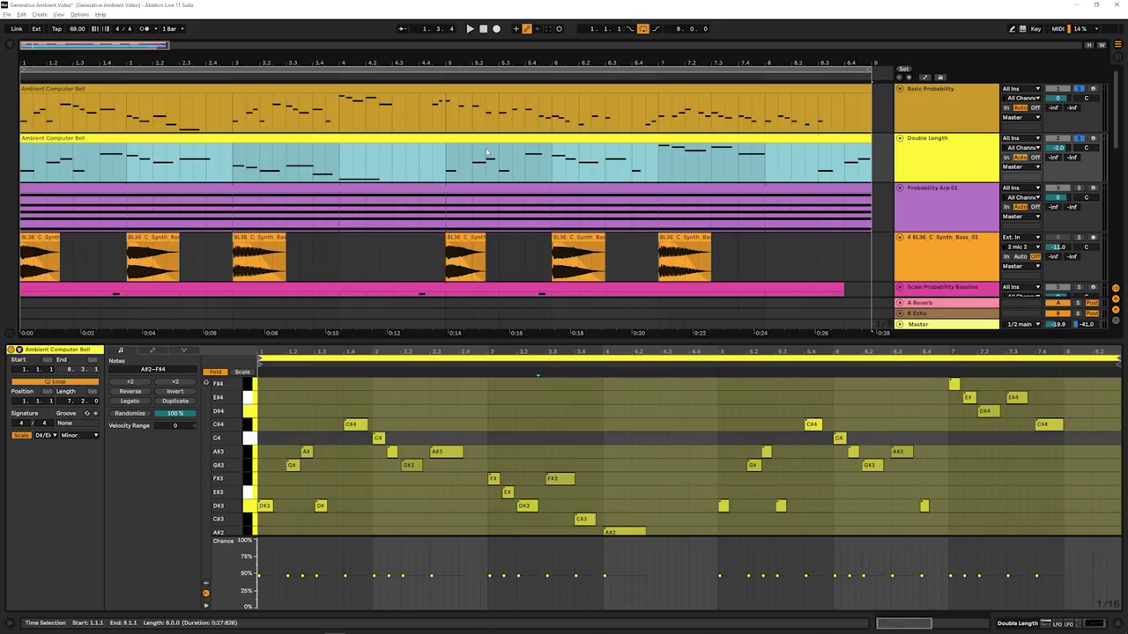
scroll(423, 176, down, 2)
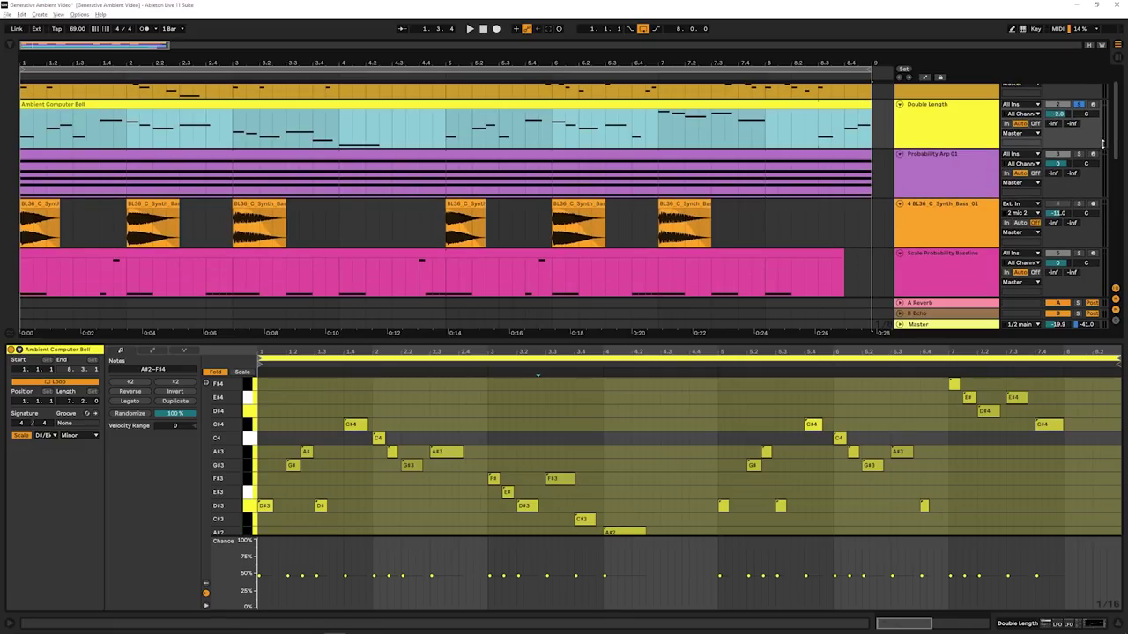
- Solo Probability Arp 01, show its Arpeggiator and Wavetable devices, and select its five chord notes
click(1080, 156)
click(961, 166)
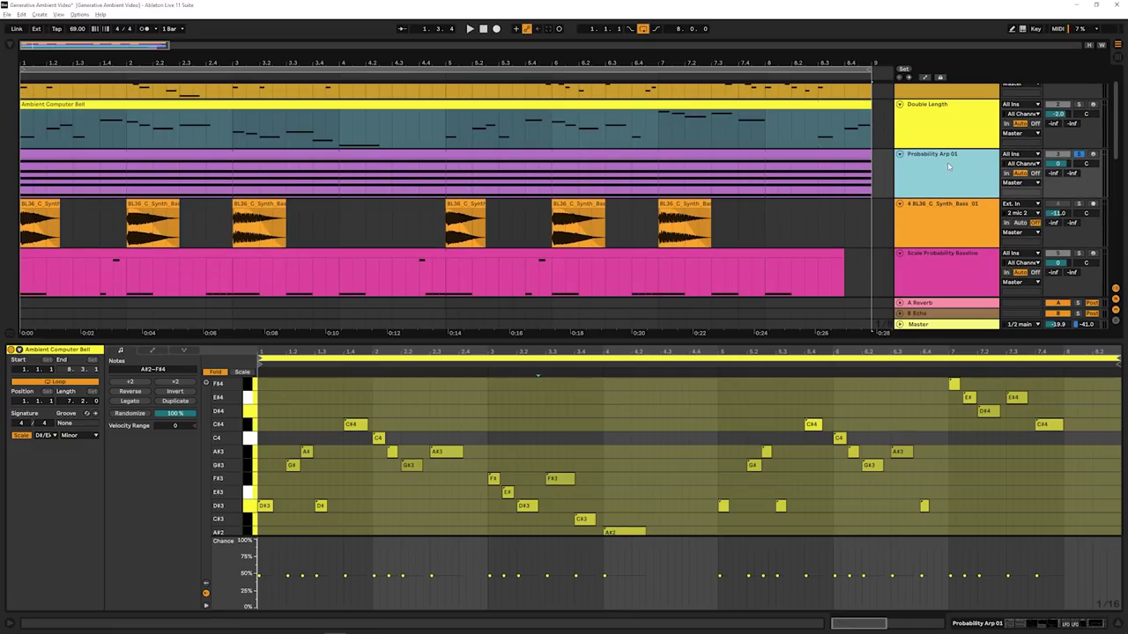
click(947, 162)
click(533, 153)
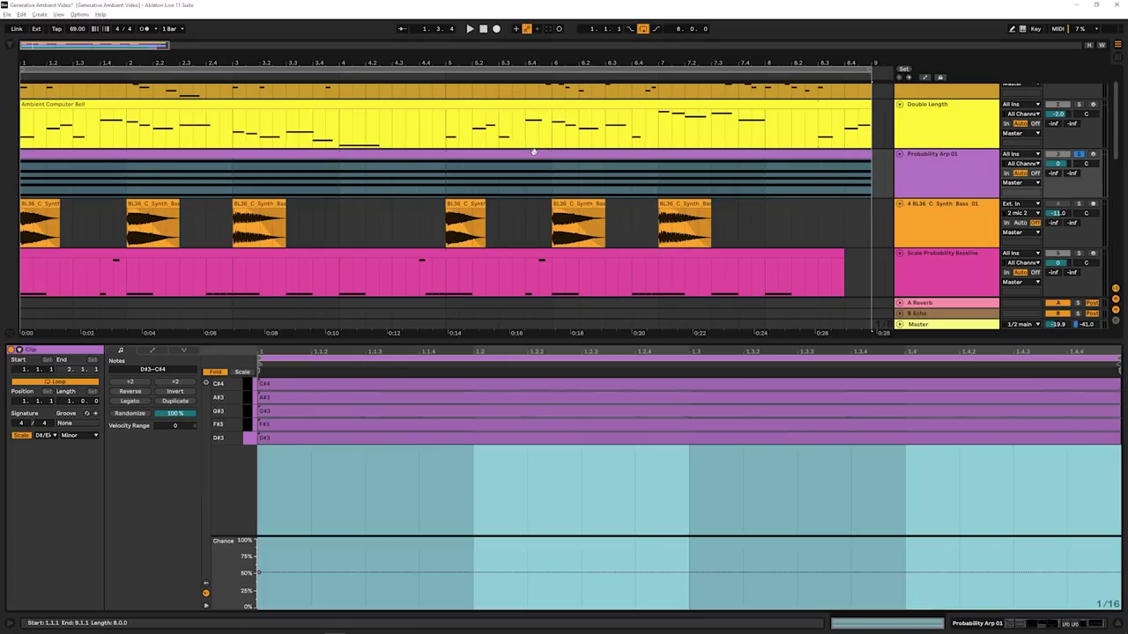
drag(278, 437, 289, 398)
key(ctrl+z)
drag(312, 525, 281, 379)
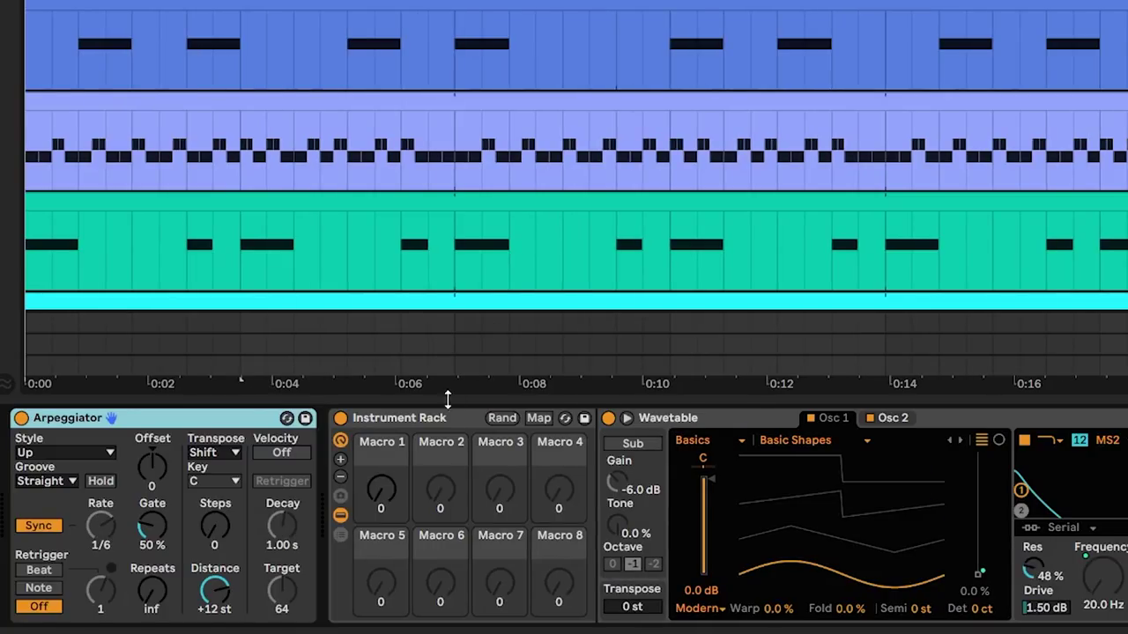
- Open the browser, group the Instrument Rack into a new outer rack, and show its chain list
key(ctrl+alt+b)
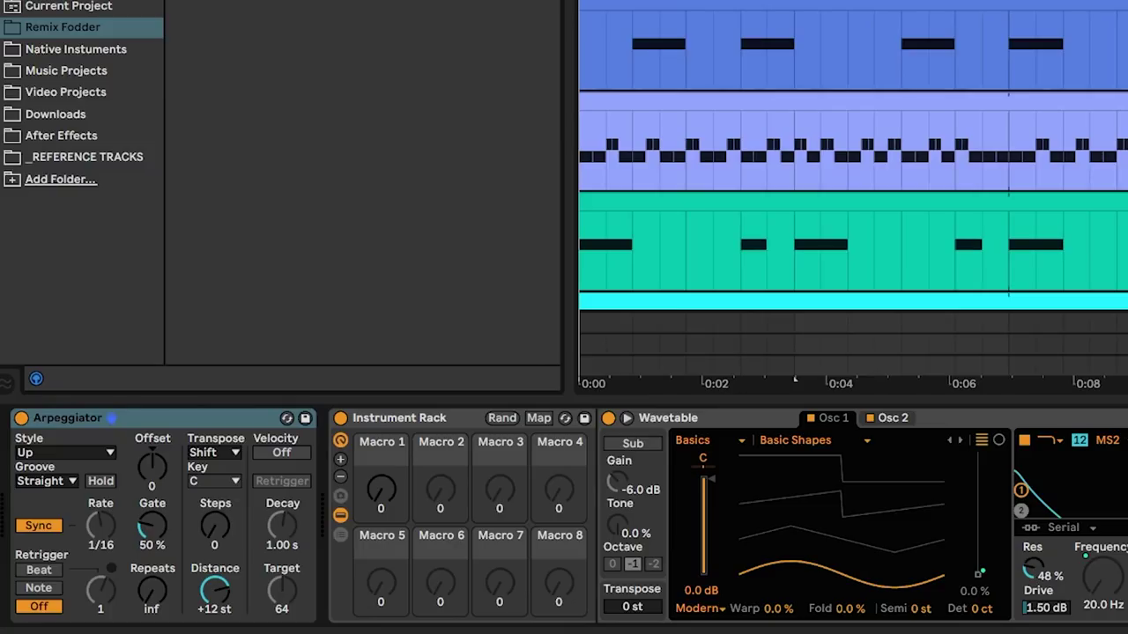
right_click(394, 423)
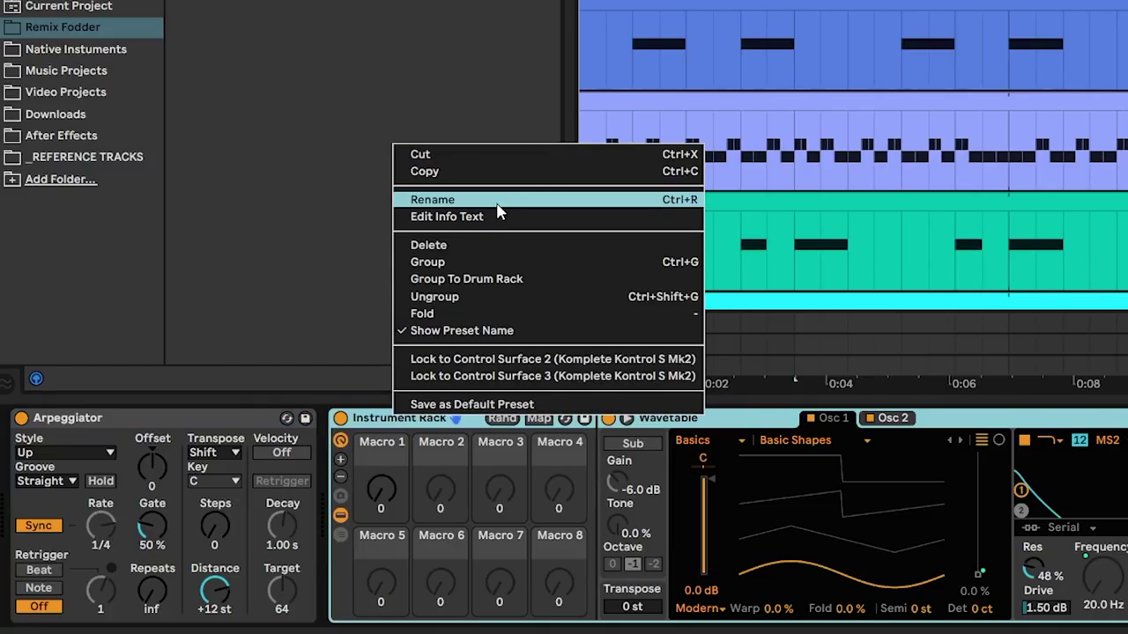
click(504, 263)
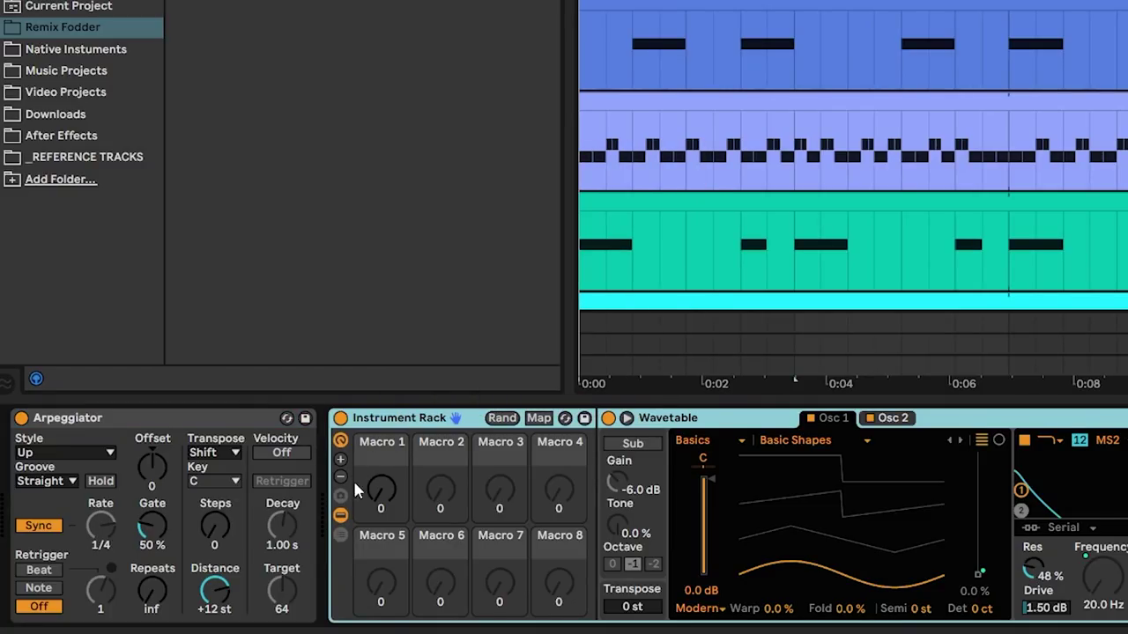
click(368, 537)
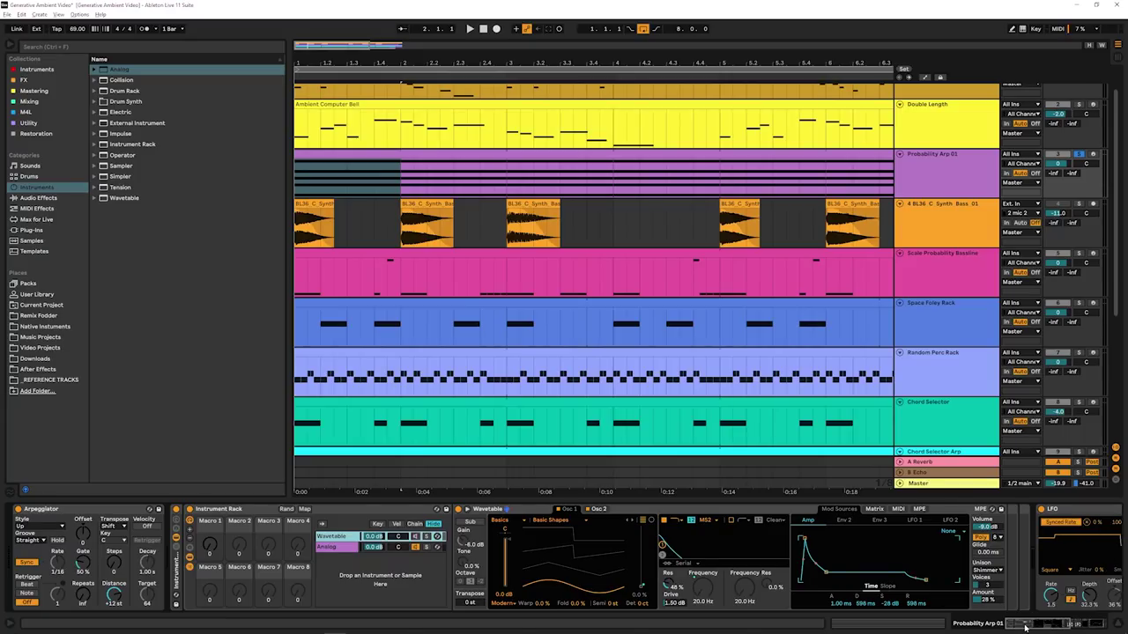
- Switch off the first LFO and start playback to hear the layered sound
drag(1025, 627, 1046, 627)
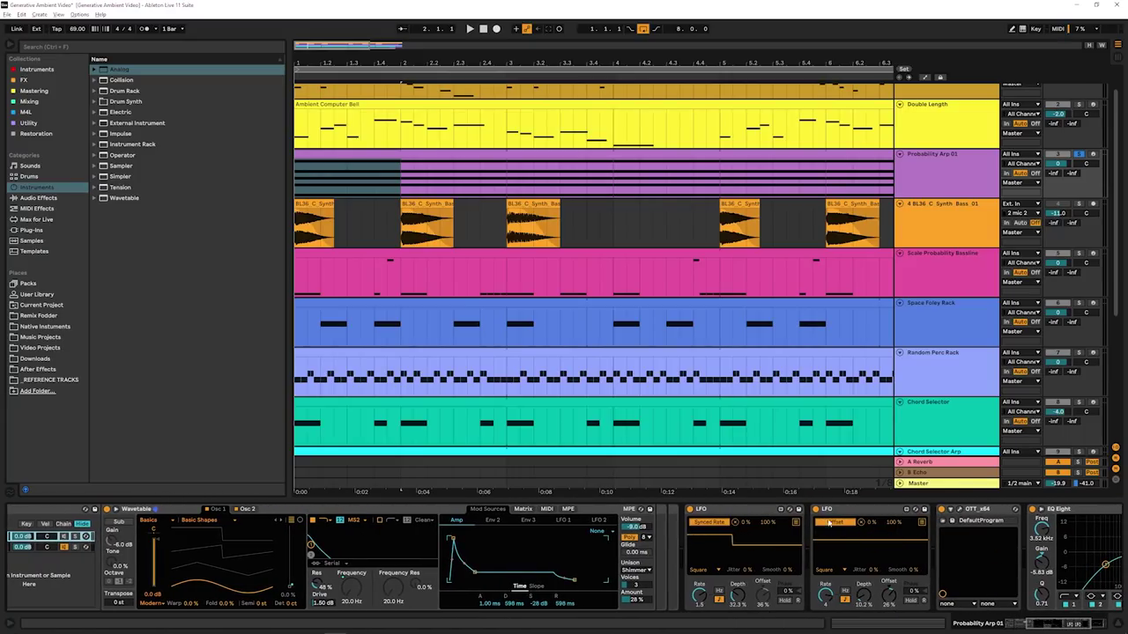
click(778, 515)
click(691, 510)
key(space)
scroll(790, 598, left, 10)
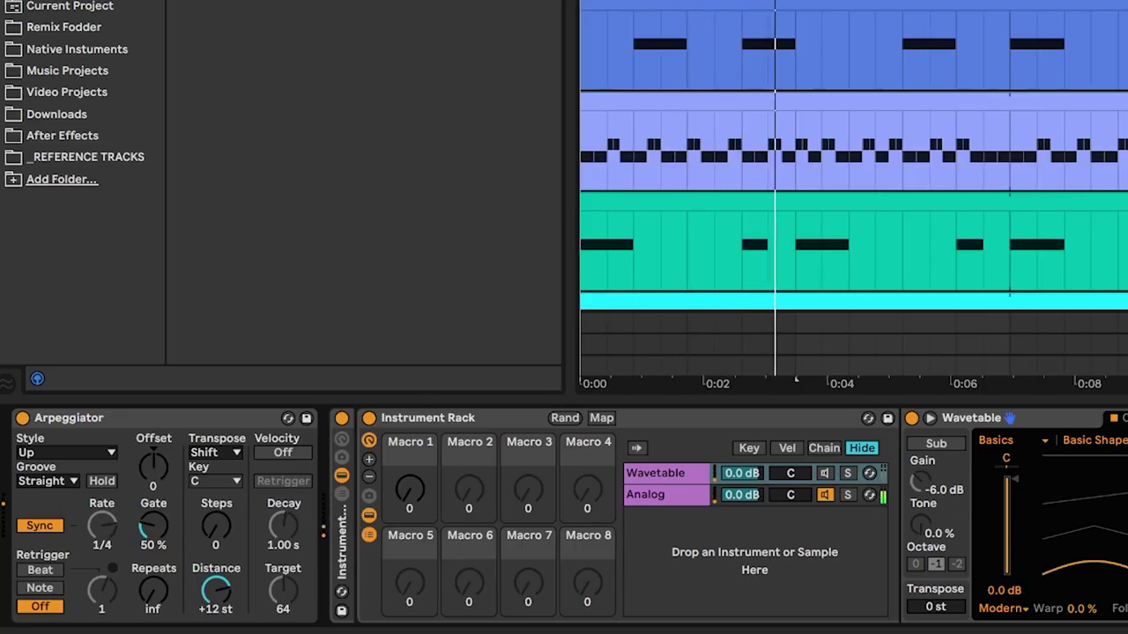
key(shift+Tab)
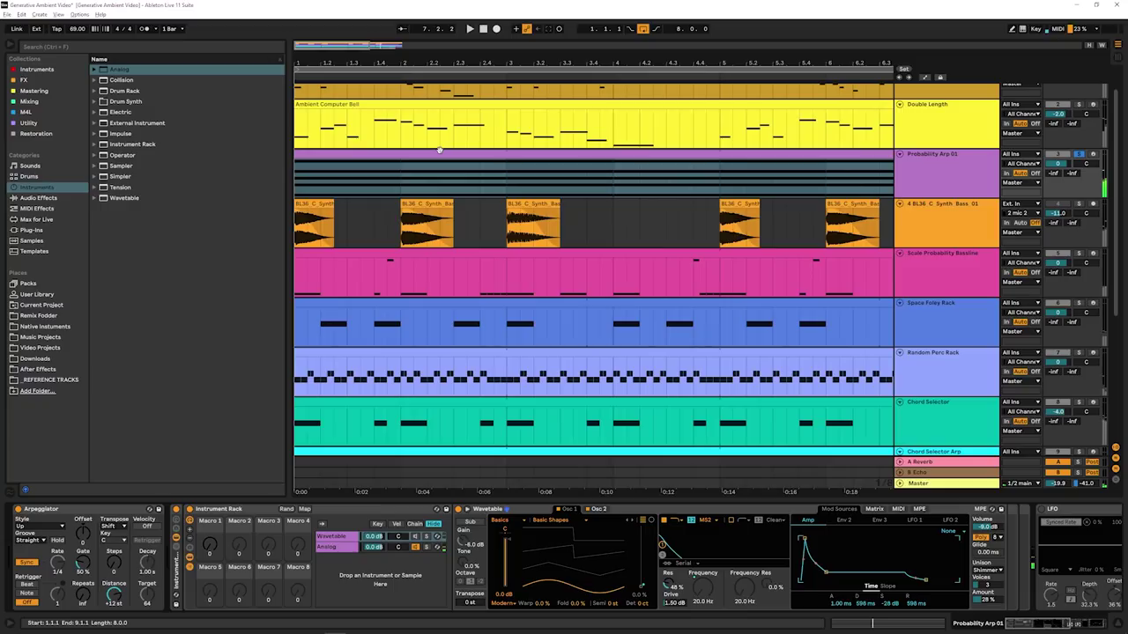
double_click(352, 176)
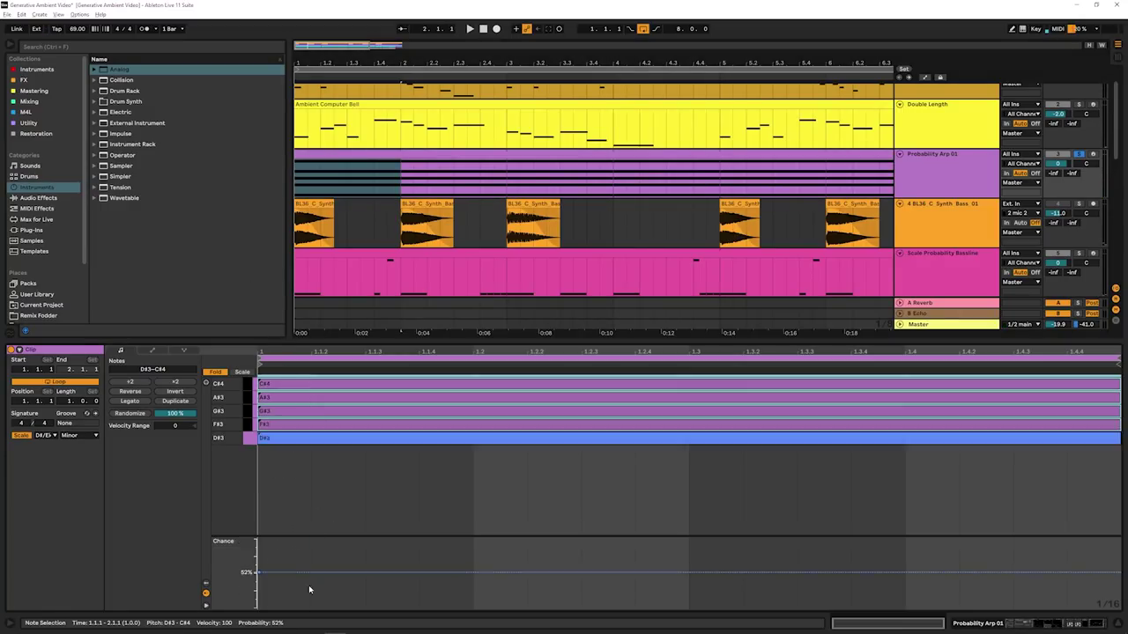
click(292, 480)
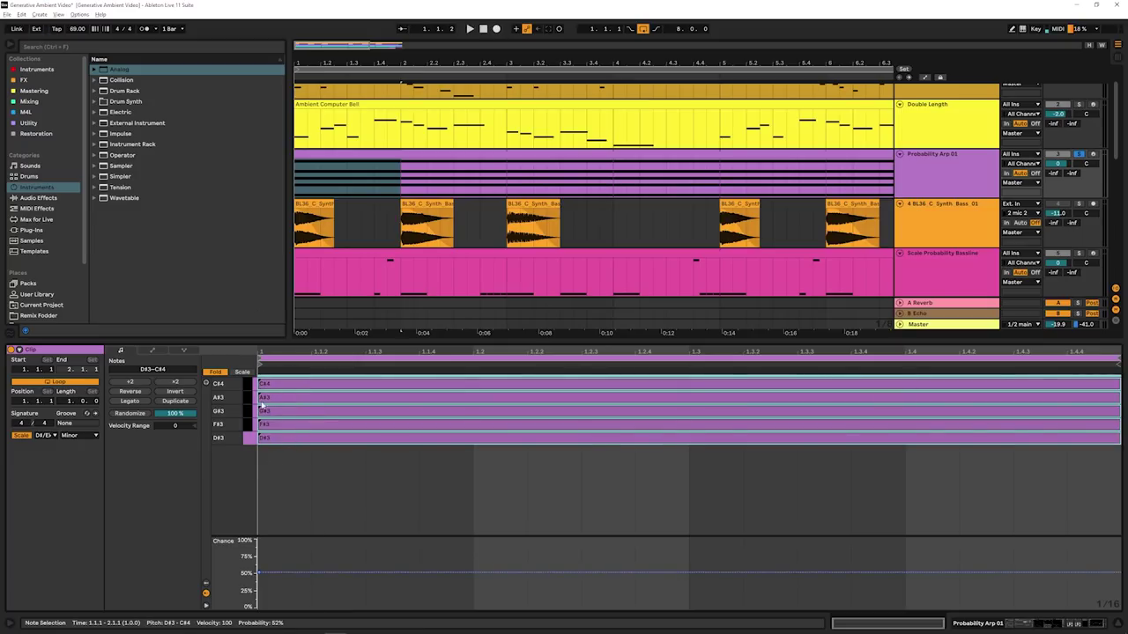
drag(268, 462, 503, 374)
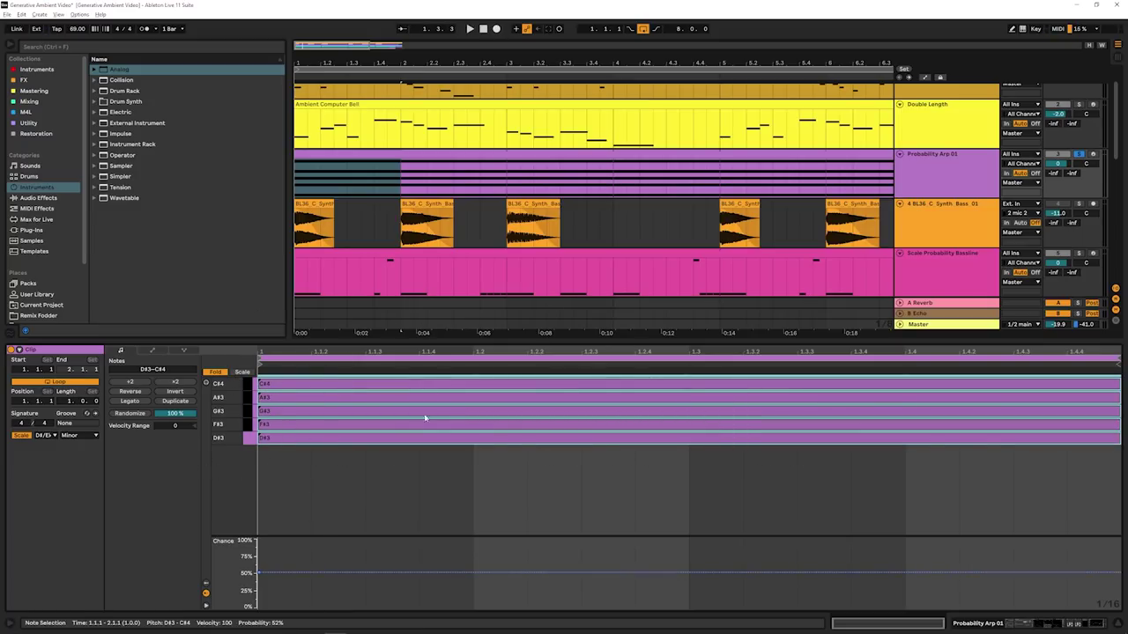
key(shift+Tab)
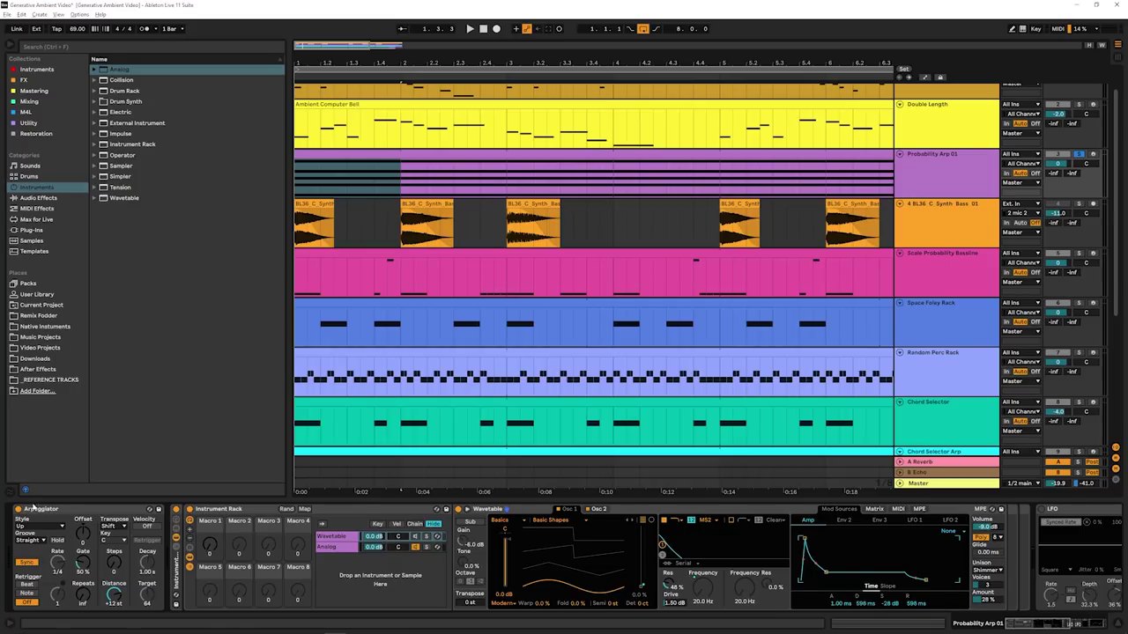
- Show the Analog layer's synth settings, start playback, and change the Arpeggiator's rate
click(177, 550)
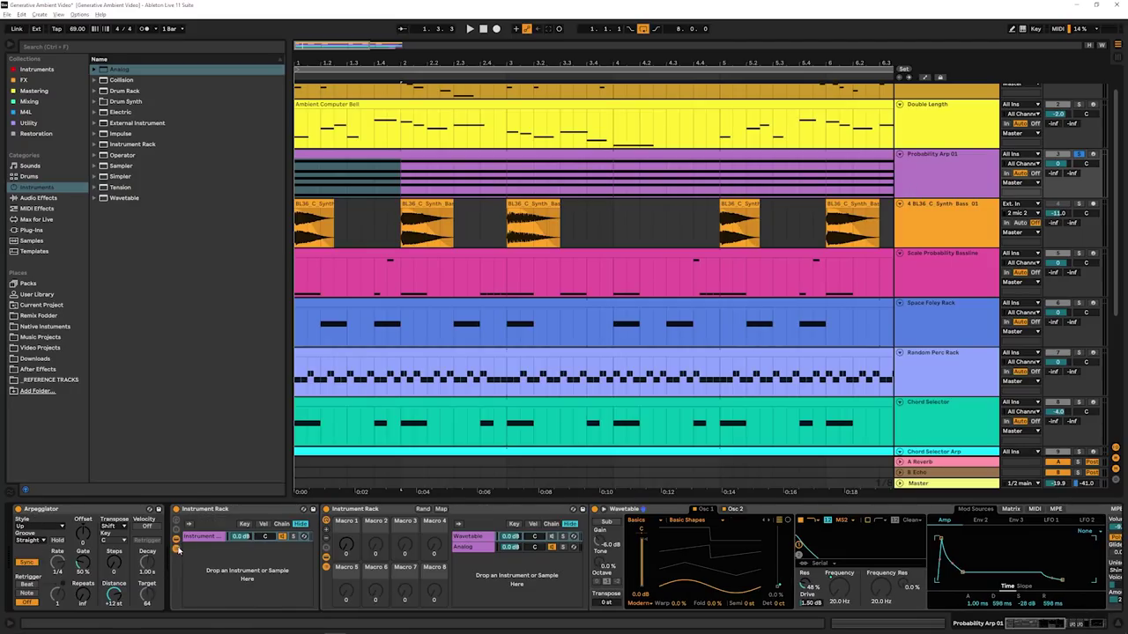
click(177, 550)
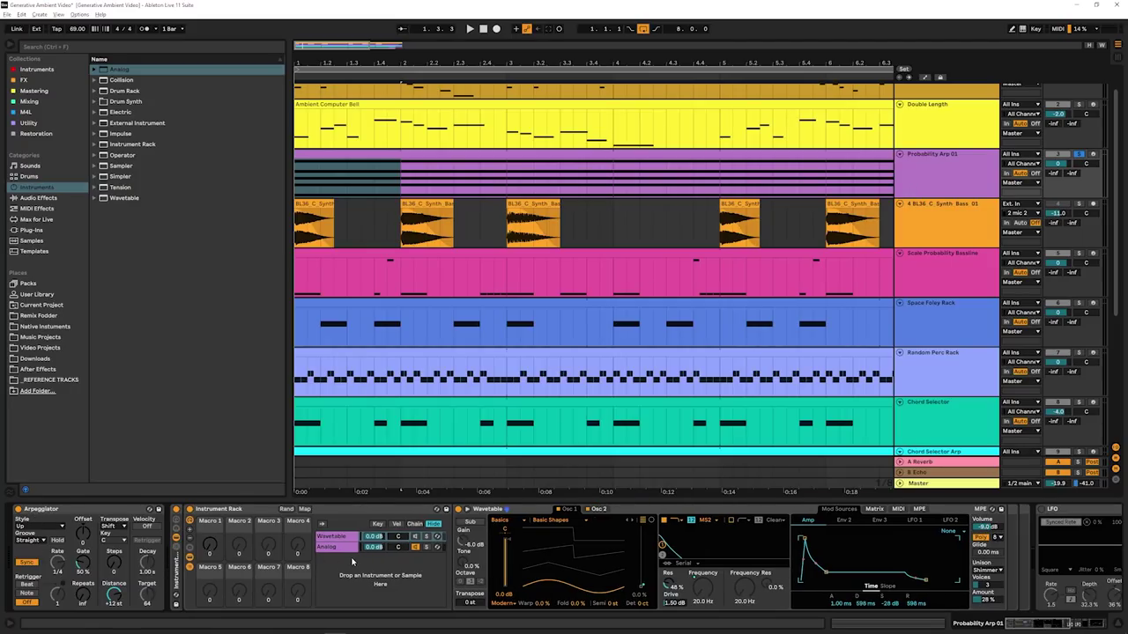
click(326, 547)
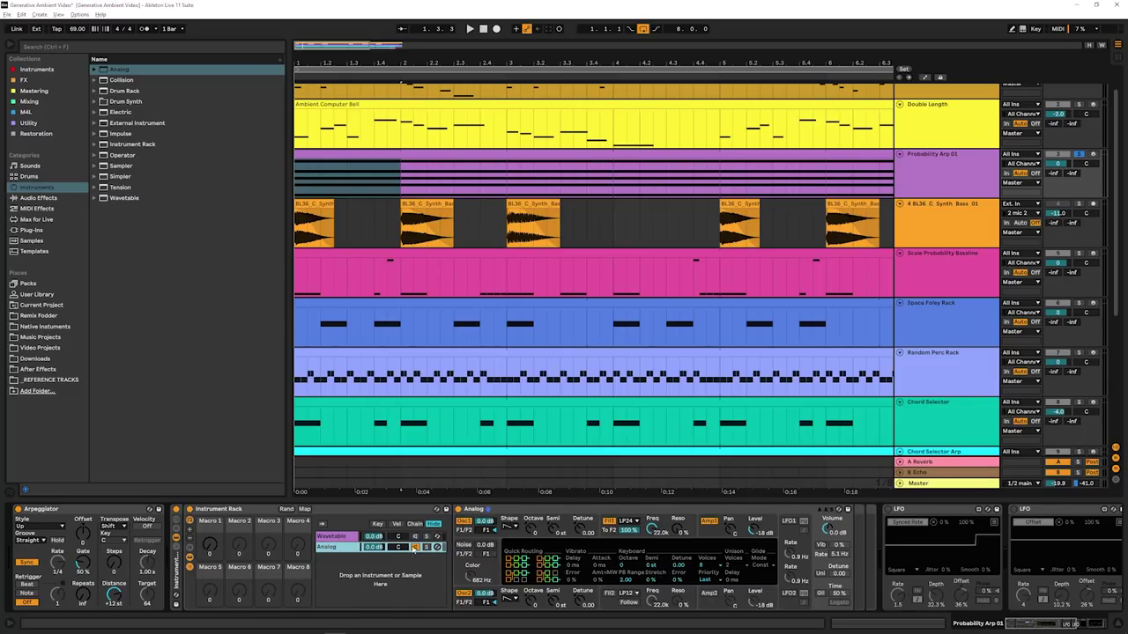
key(space)
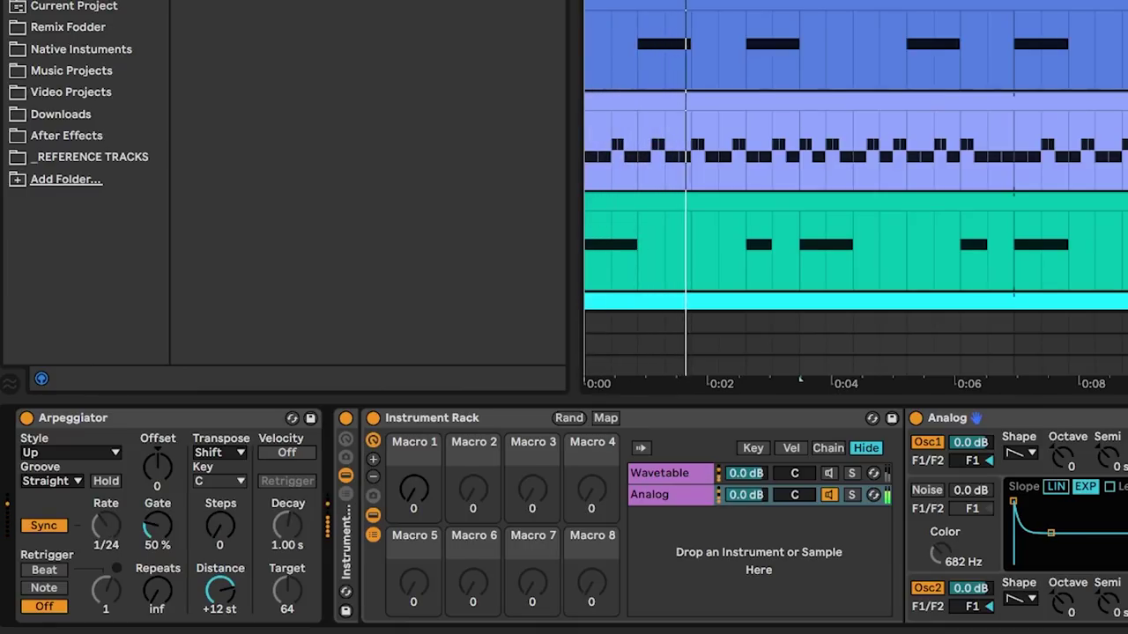
mouse_move(106, 526)
mouse_down()
mouse_move(106, 543)
mouse_move(106, 532)
mouse_up()
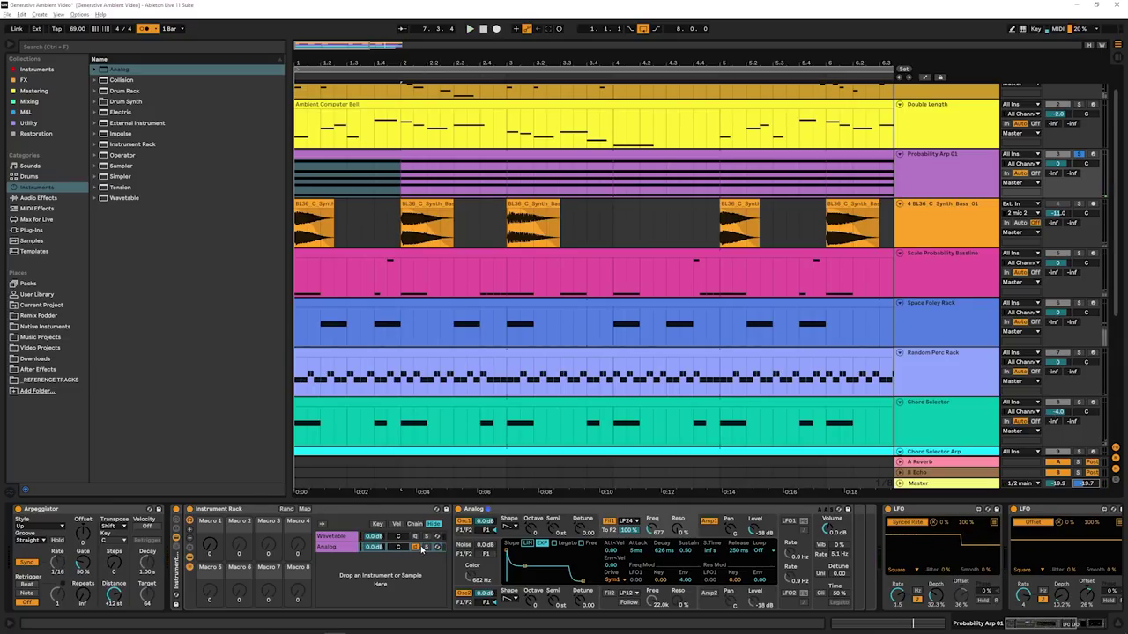
- Switch from the Analog layer to the Wavetable layer's settings and play the arrangement from the start
click(419, 548)
click(353, 536)
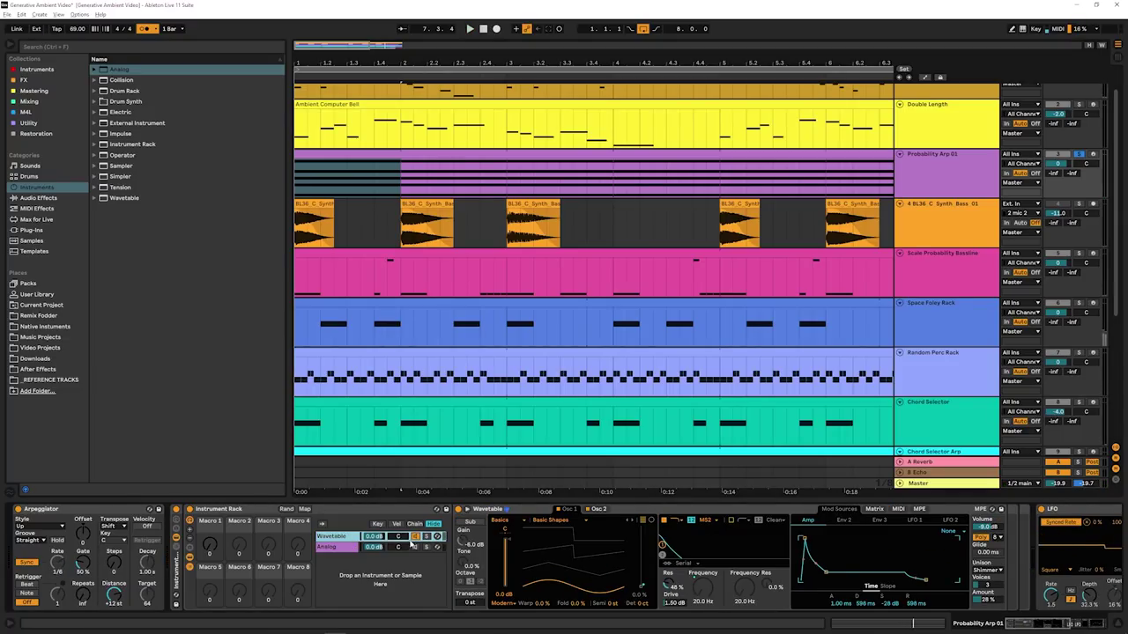
key(space)
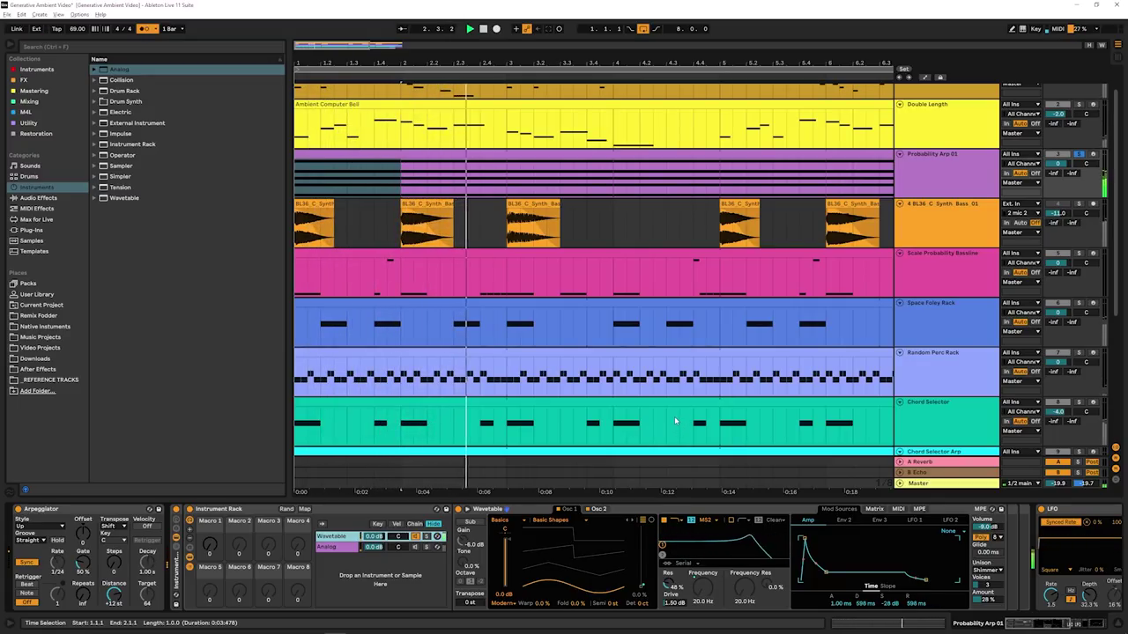
mouse_move(1022, 623)
mouse_down()
mouse_move(1054, 622)
mouse_move(1017, 623)
mouse_up()
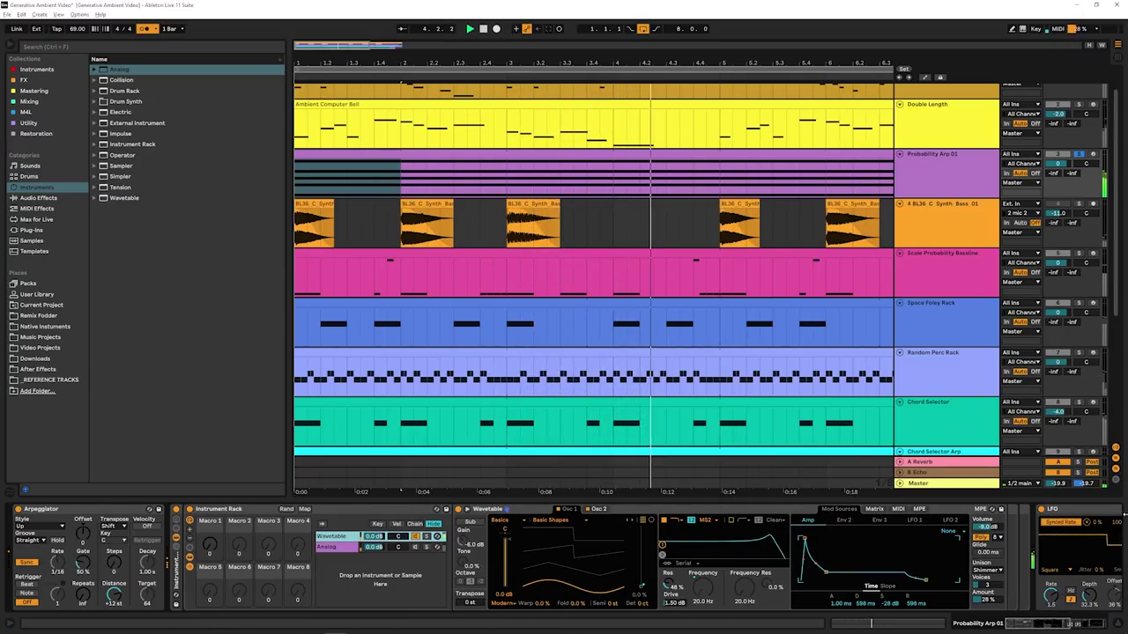
click(337, 539)
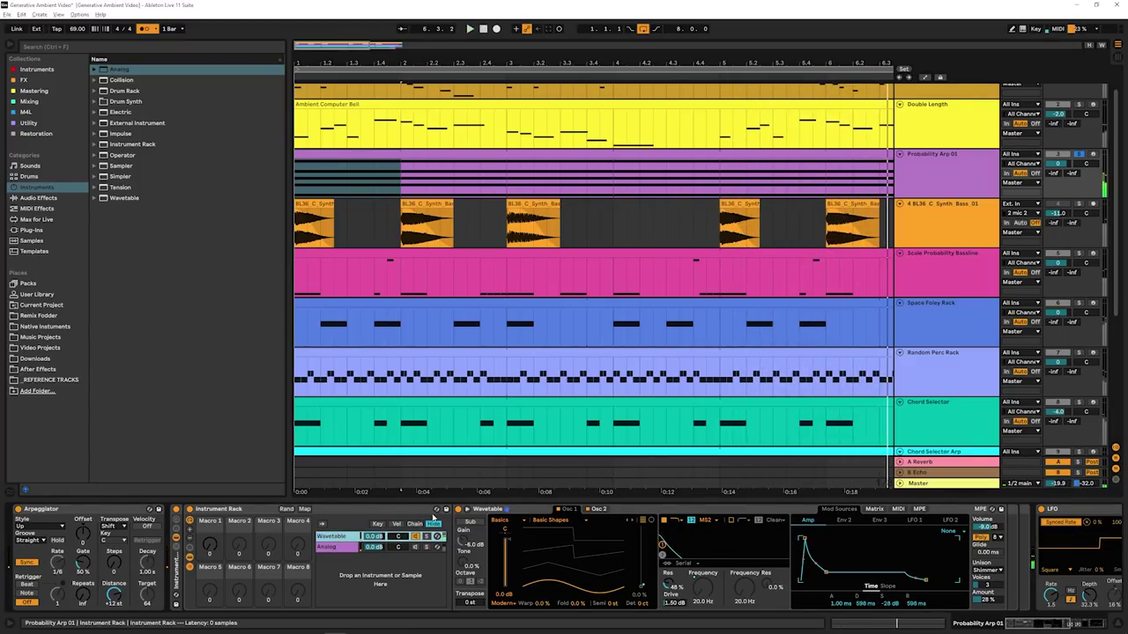
- Enlarge the Wavetable panel to view oscillators and envelopes, then shrink it to show all tracks
click(469, 509)
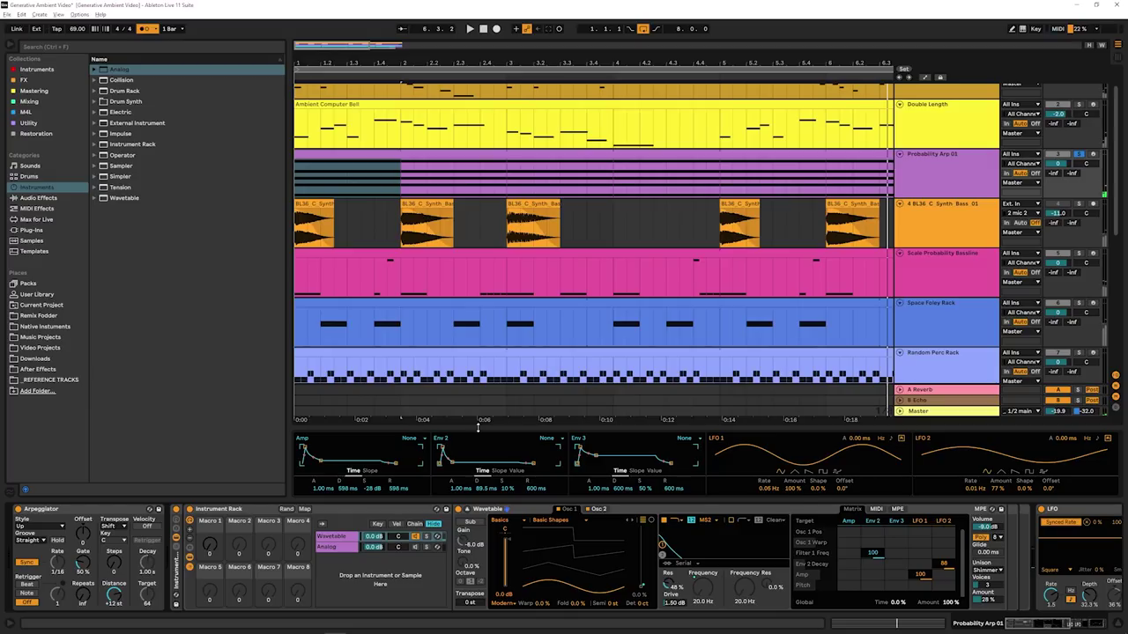
drag(477, 427, 455, 154)
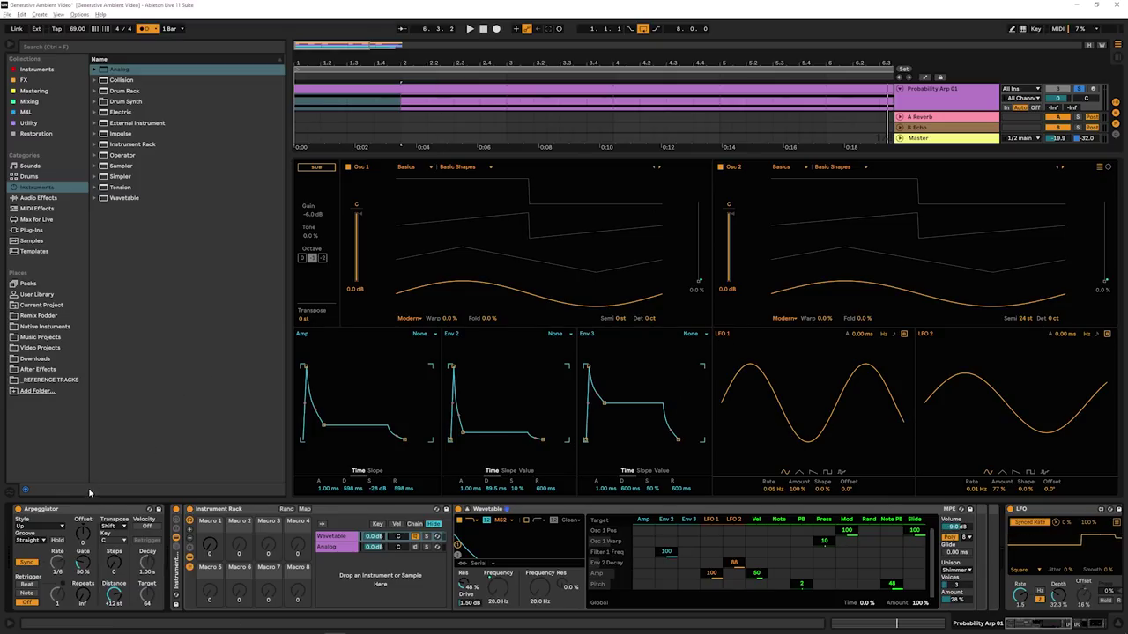
drag(385, 155, 398, 238)
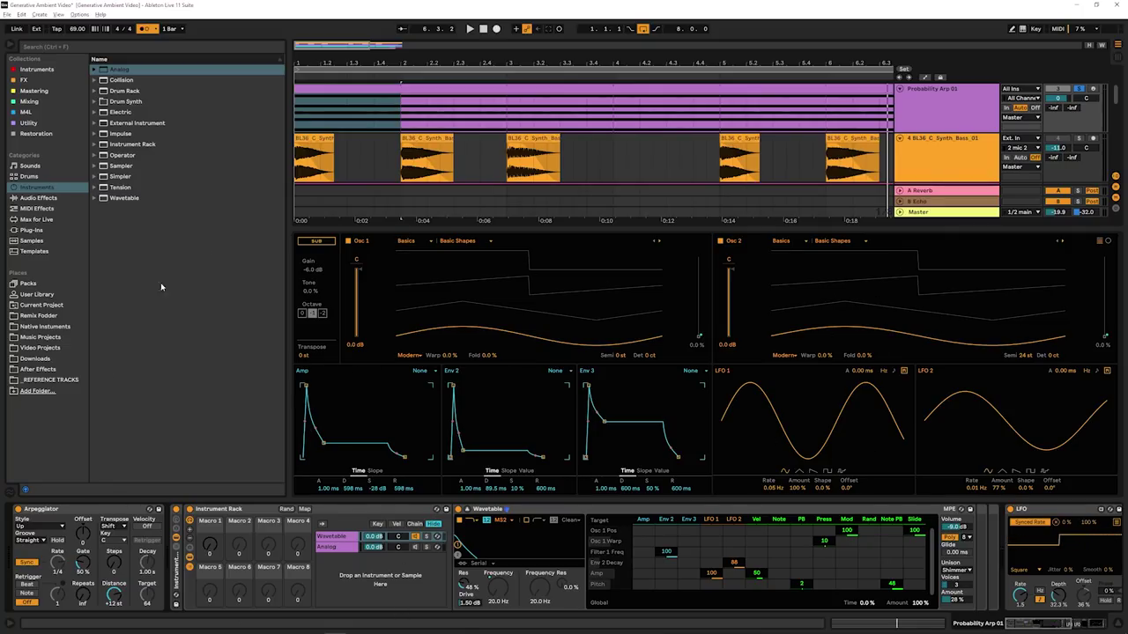
drag(464, 229, 444, 479)
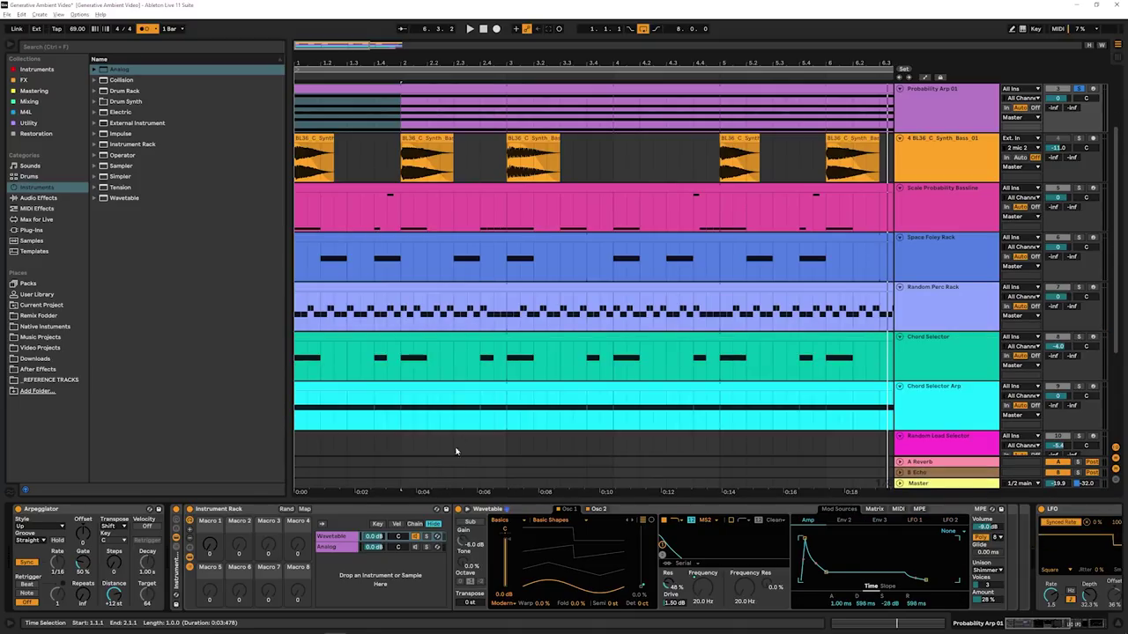
- Solo the Double Length and Basic Probability tracks
scroll(555, 301, up, 2)
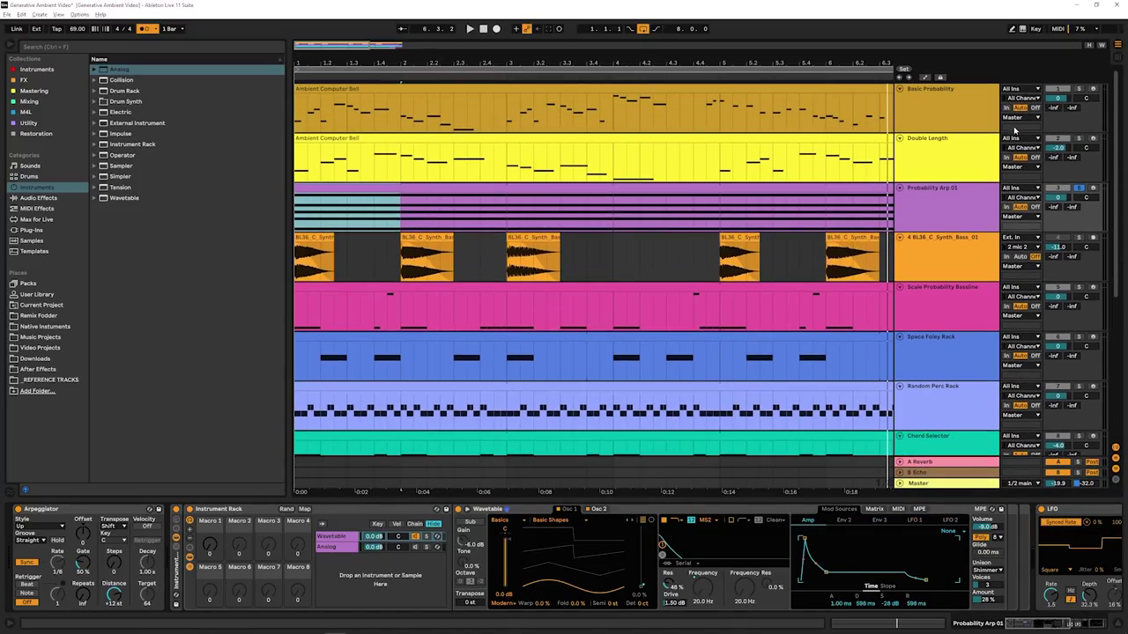
ctrl+click(1076, 139)
ctrl+click(1078, 89)
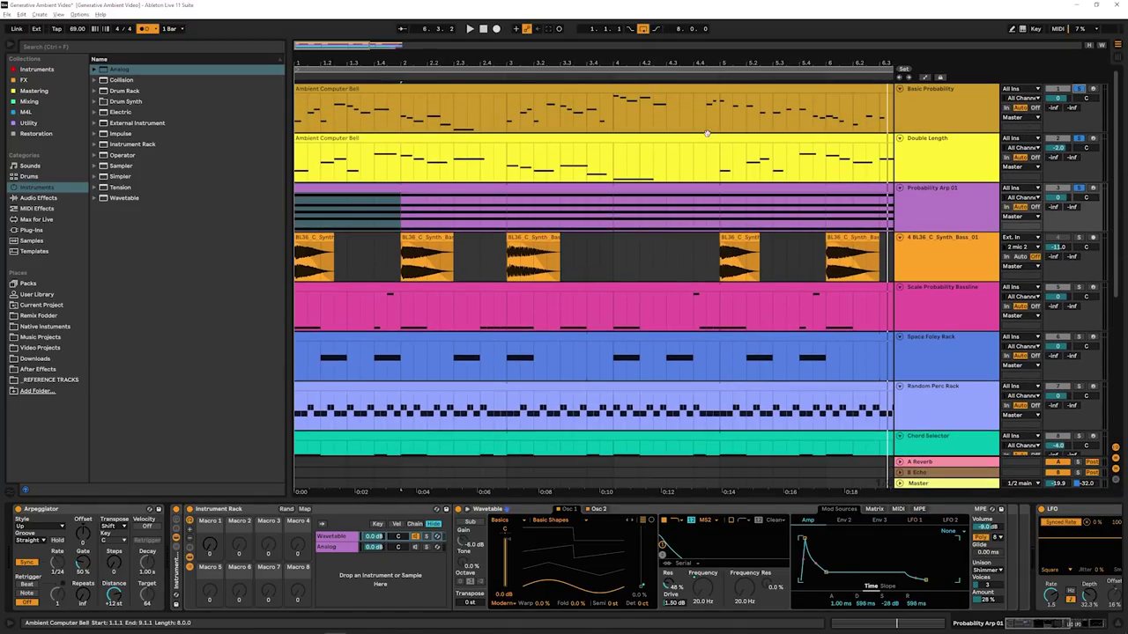
- Show Basic Probability's devices, select the bell's LFO, and hide the browser to widen the arrangement
click(903, 123)
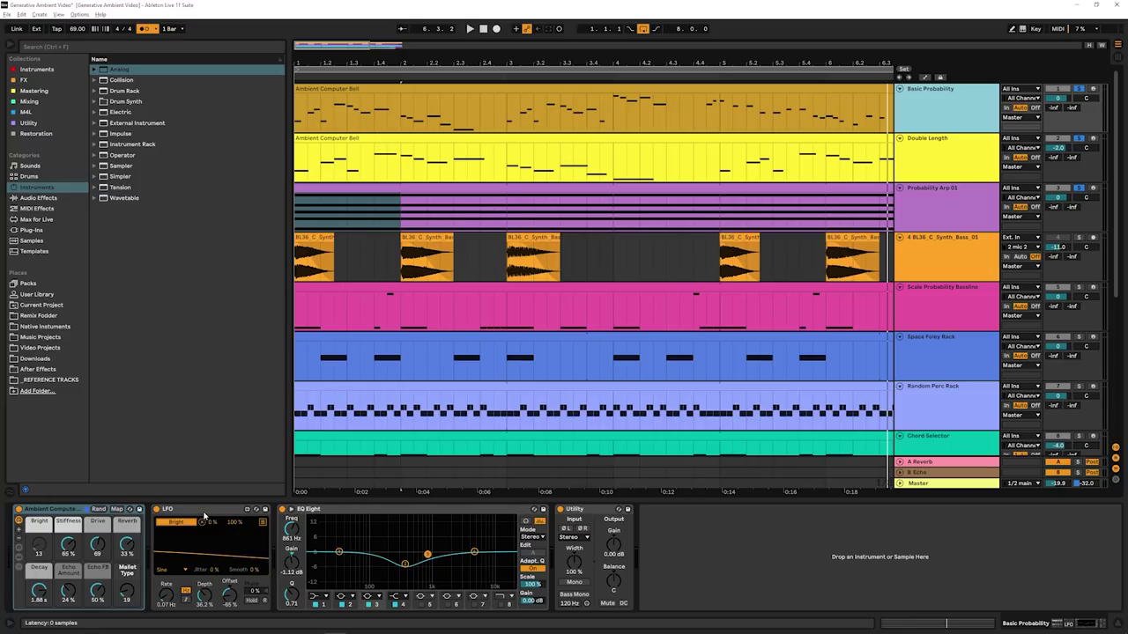
click(236, 530)
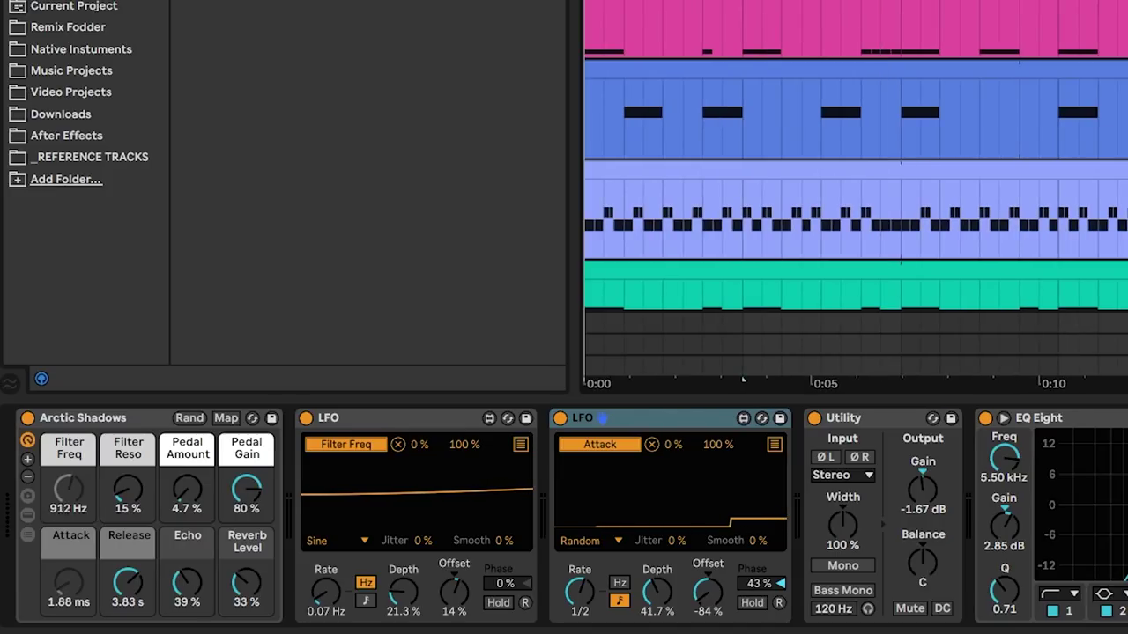
key(ctrl+alt+b)
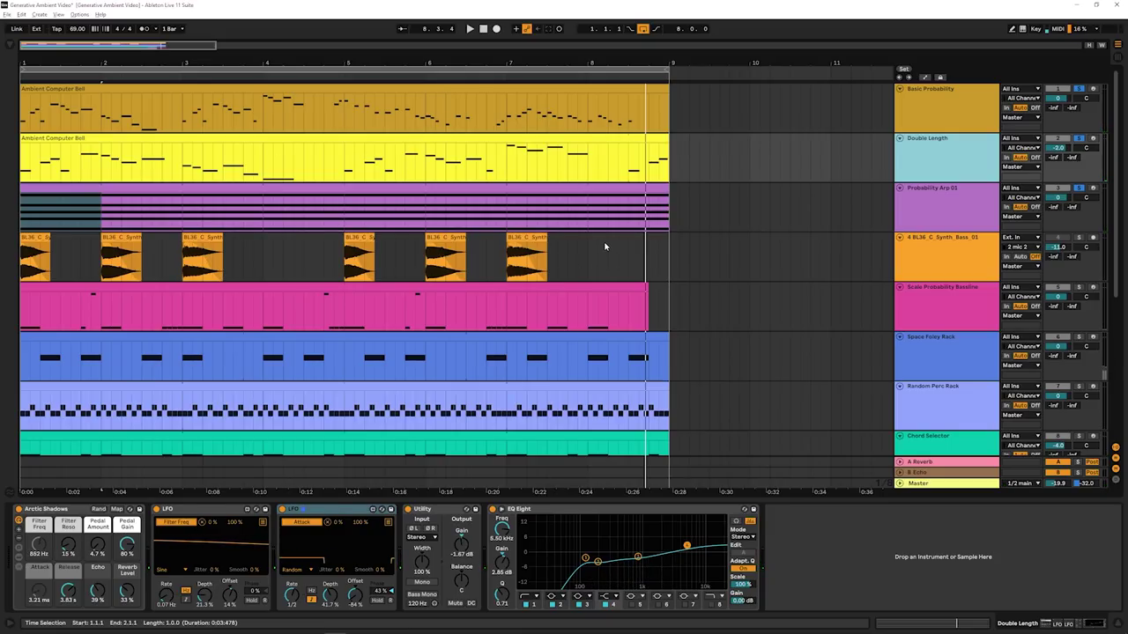
- Solo the bass audio track and view its effects, play the arrangement, and save the set
click(660, 278)
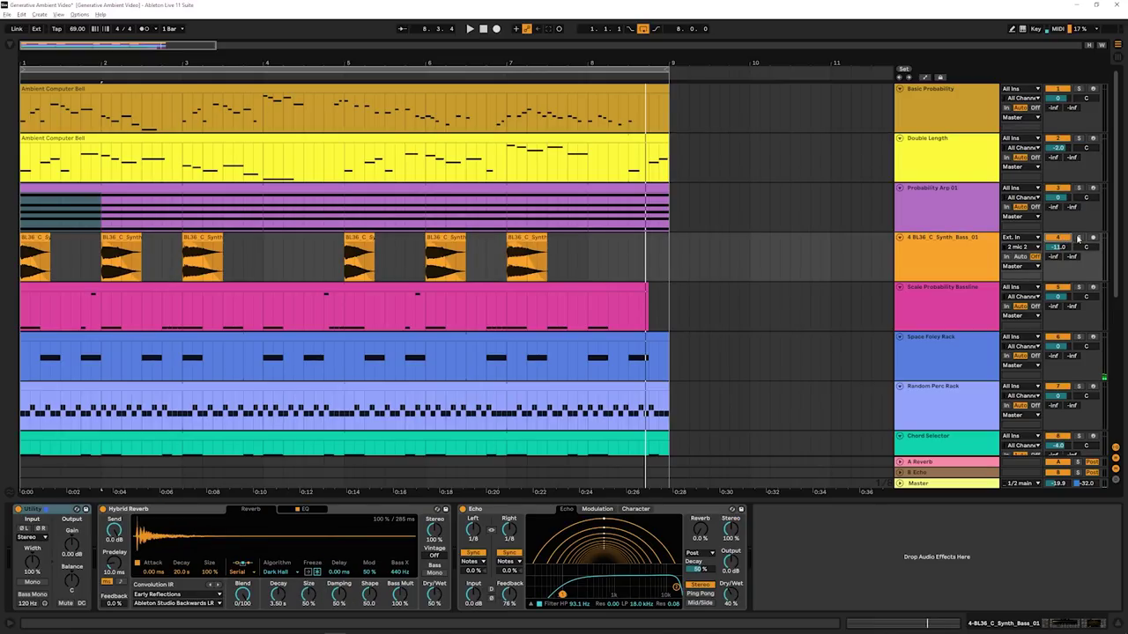
click(1078, 238)
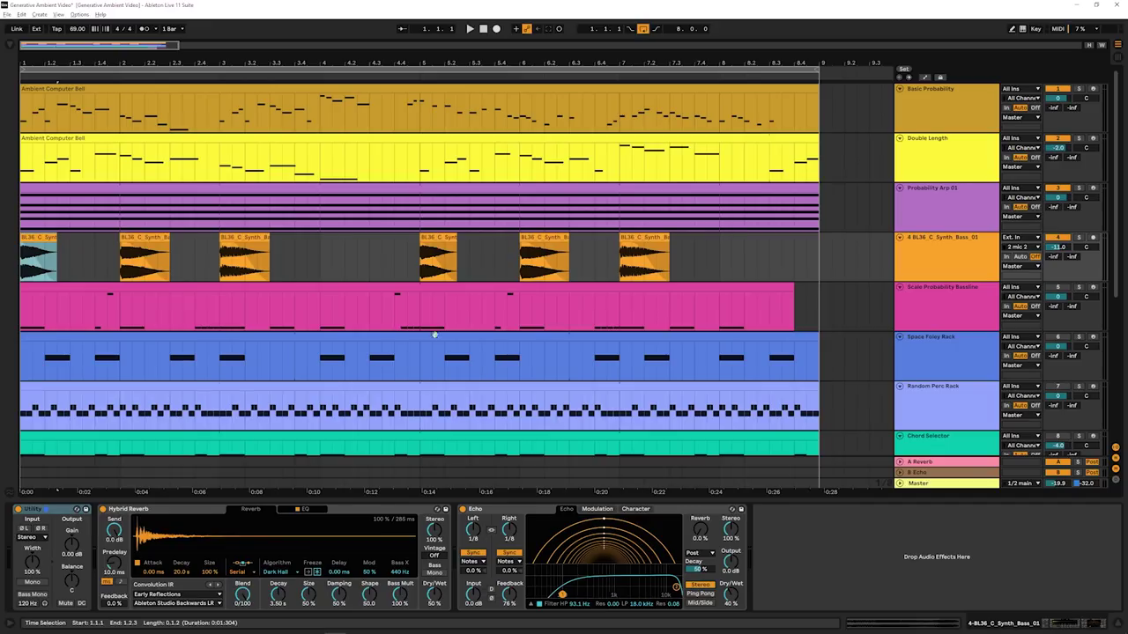
key(space)
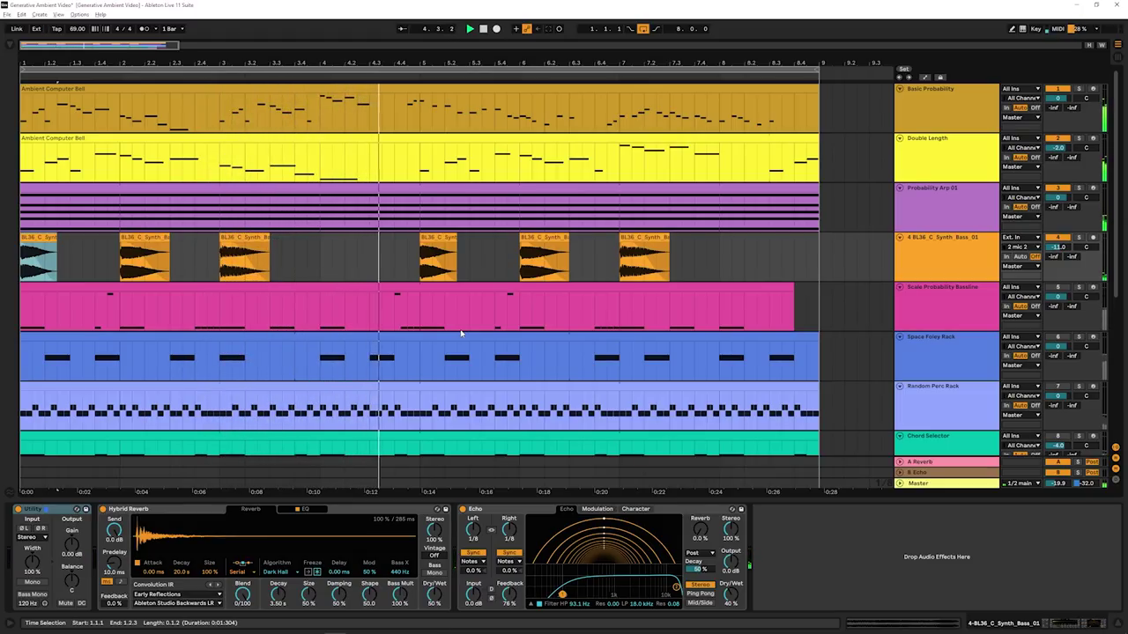
key(ctrl+s)
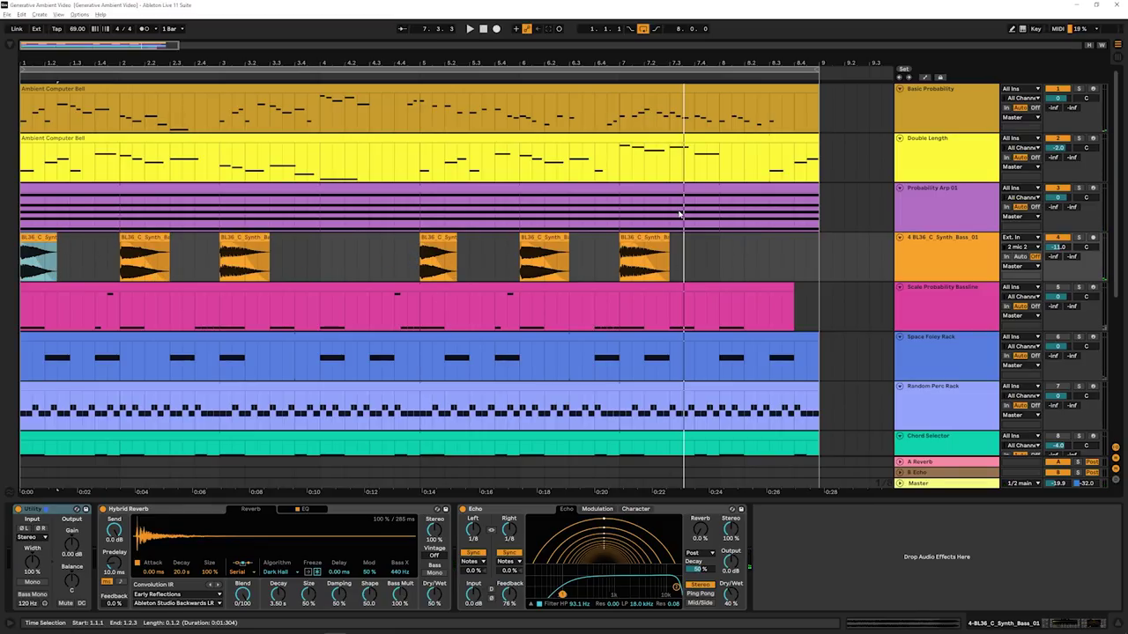
- Move the Space Foley Rack track above Scale Probability Bassline
scroll(680, 214, down, 1)
click(873, 307)
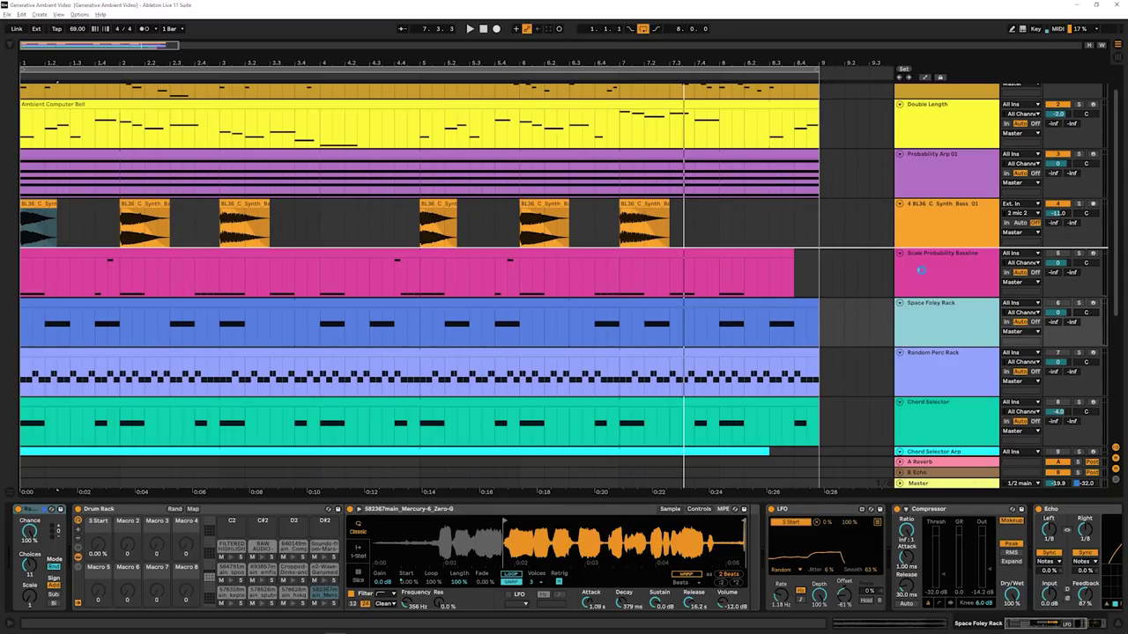
drag(910, 263, 911, 266)
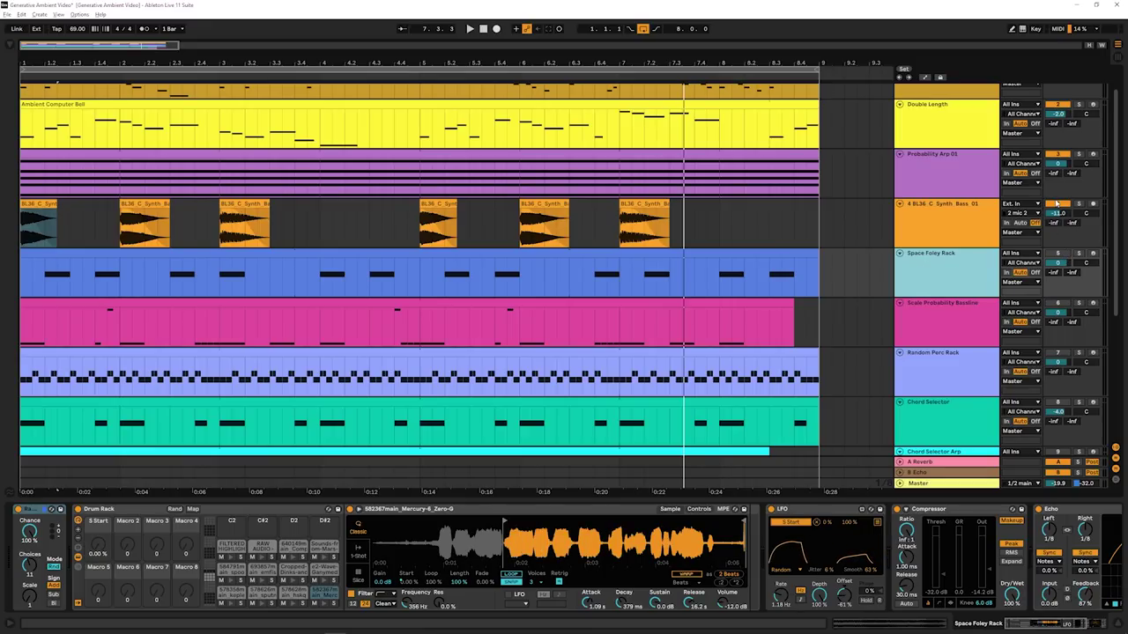
- Audition the Drum Rack's pad D2 sample and the kepler star sample
click(1062, 261)
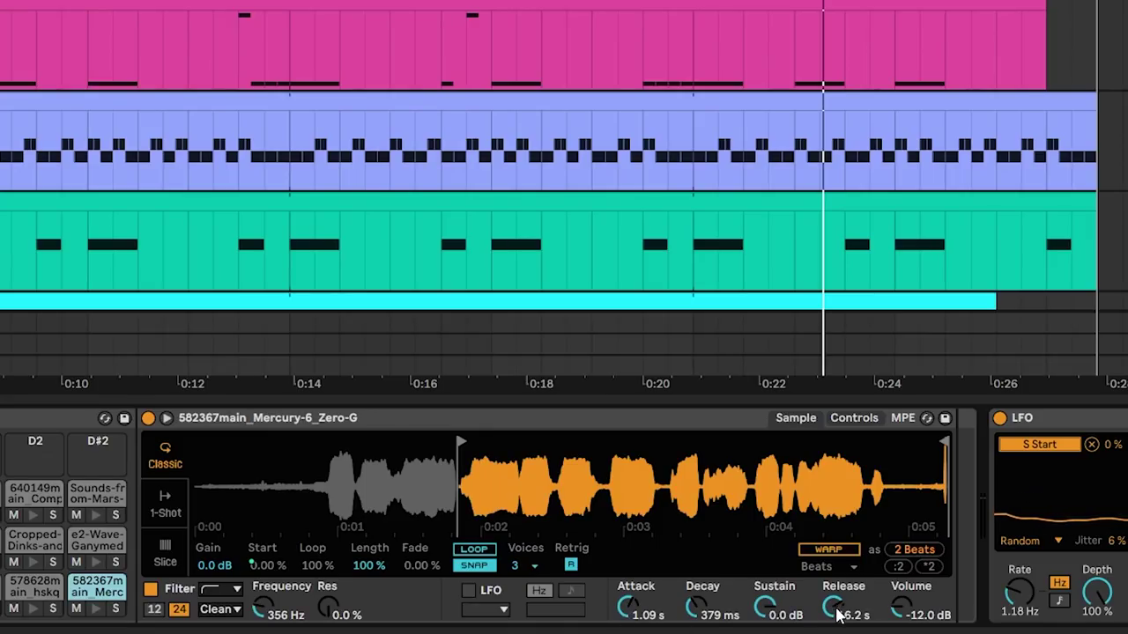
click(33, 515)
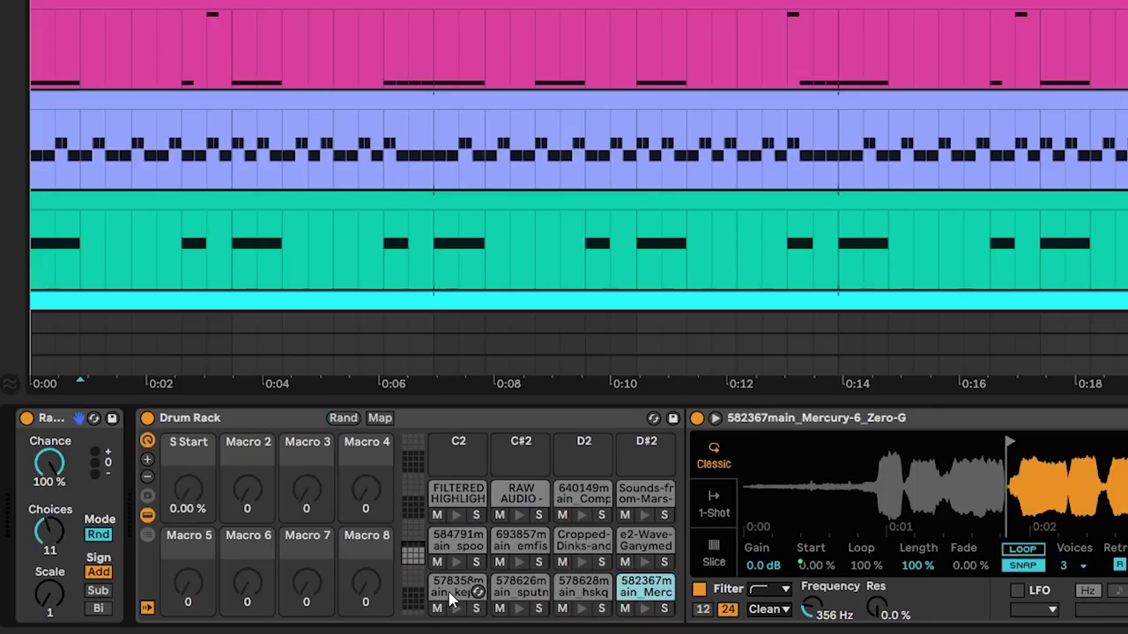
click(53, 483)
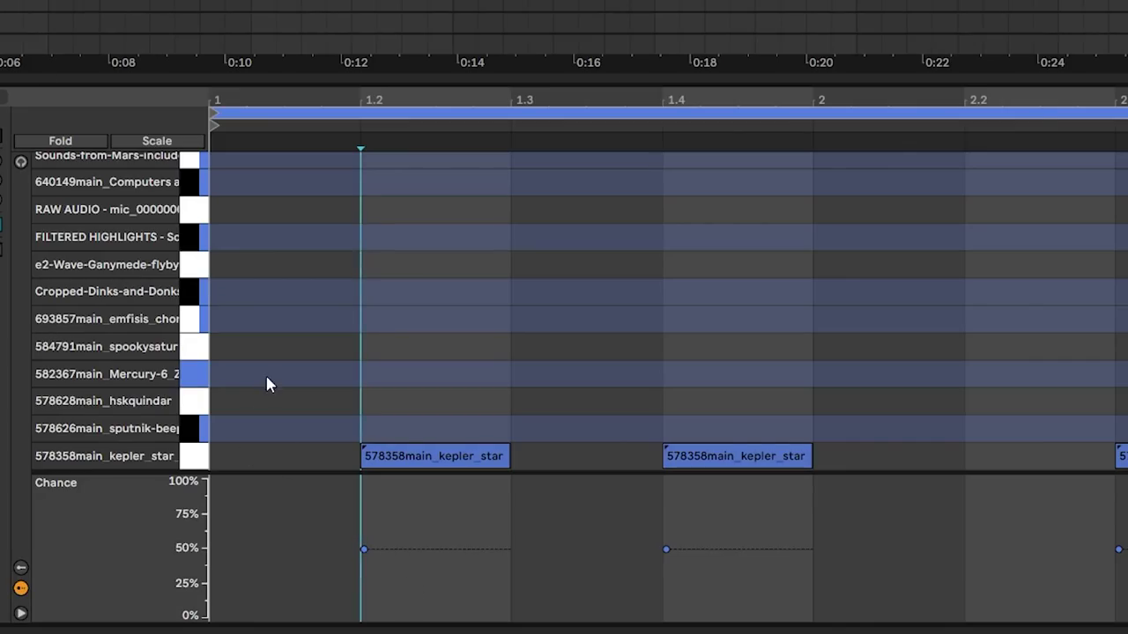
- Select every note in the Space Foley Rack clip, play the arrangement, and select the clip
key(ctrl+a)
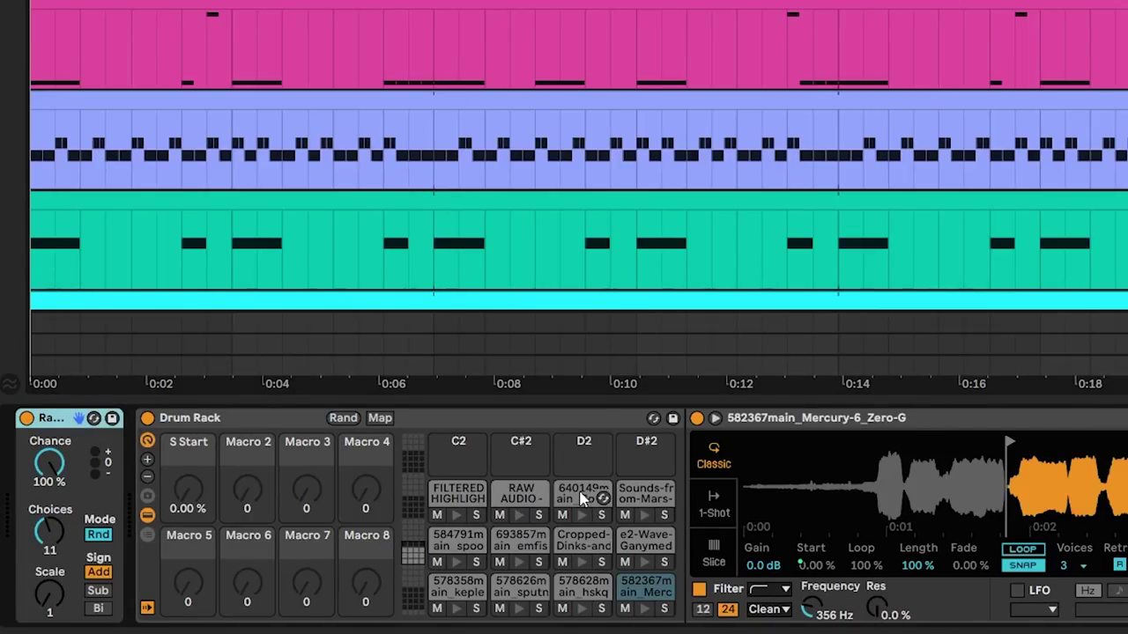
key(space)
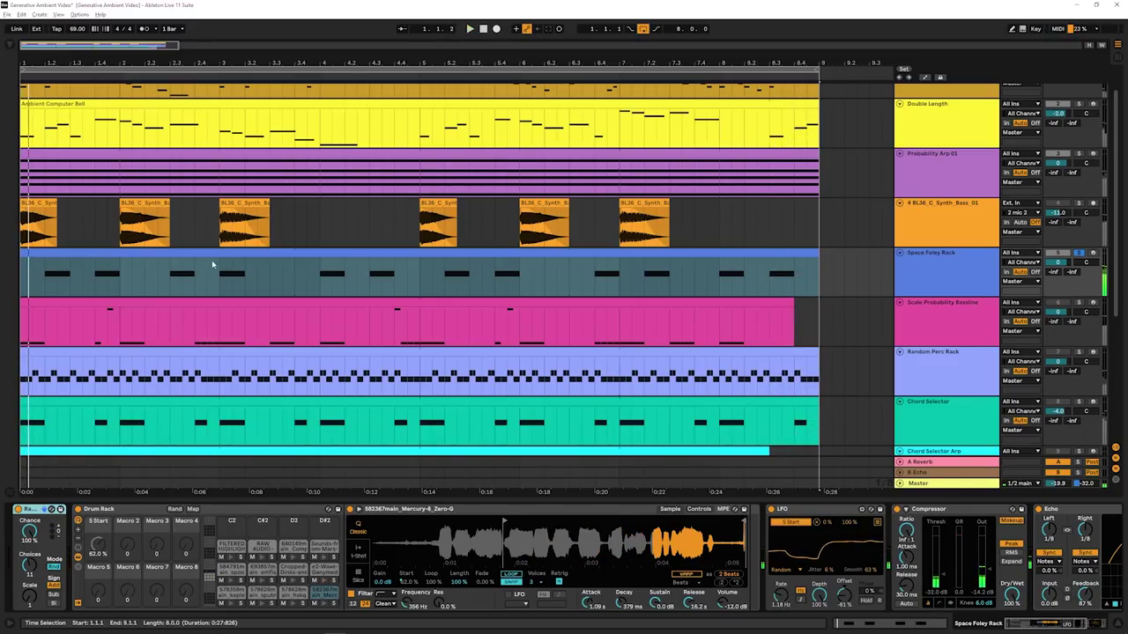
click(290, 256)
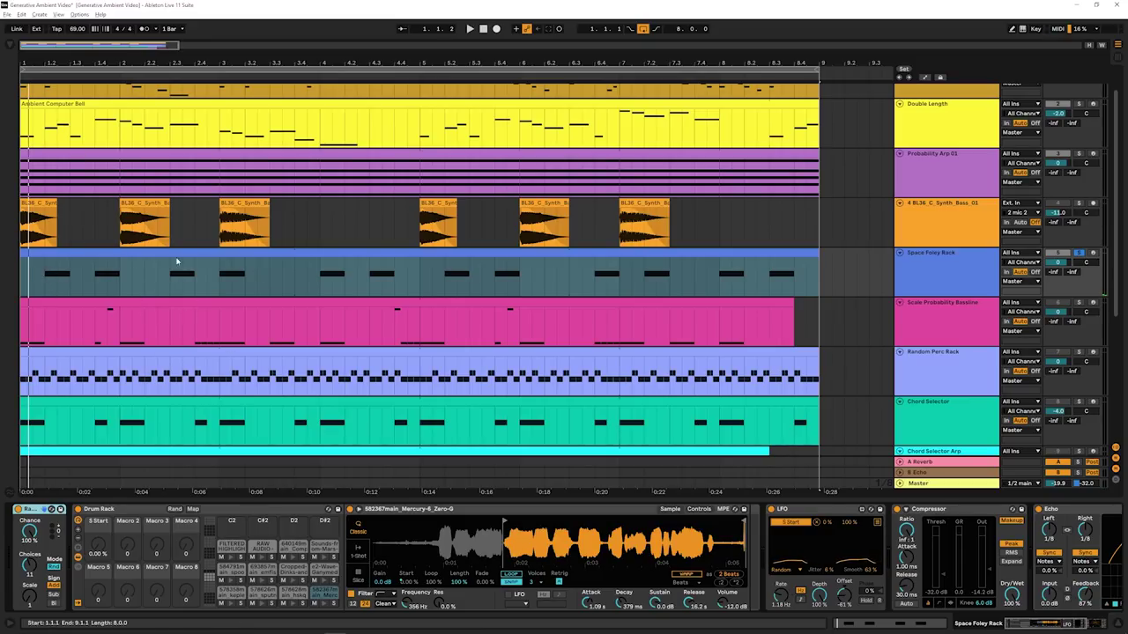
- Step through the Drum Rack's FILTERED HIGHLIGHTS, RAW AUDIO and emfisis chorus samples
click(93, 261)
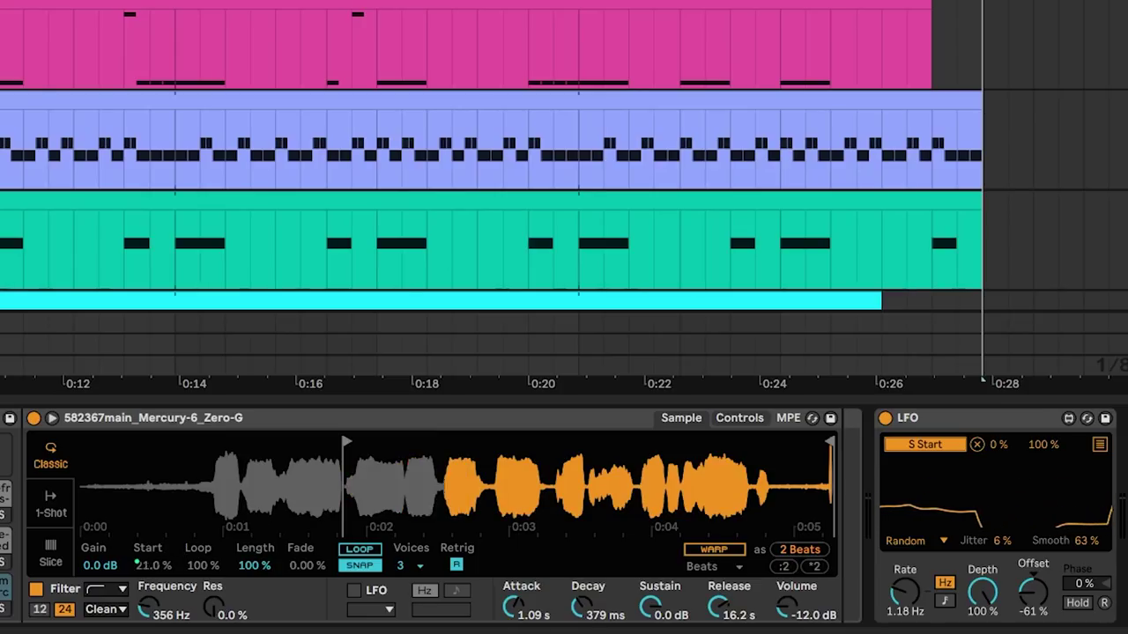
key(Return)
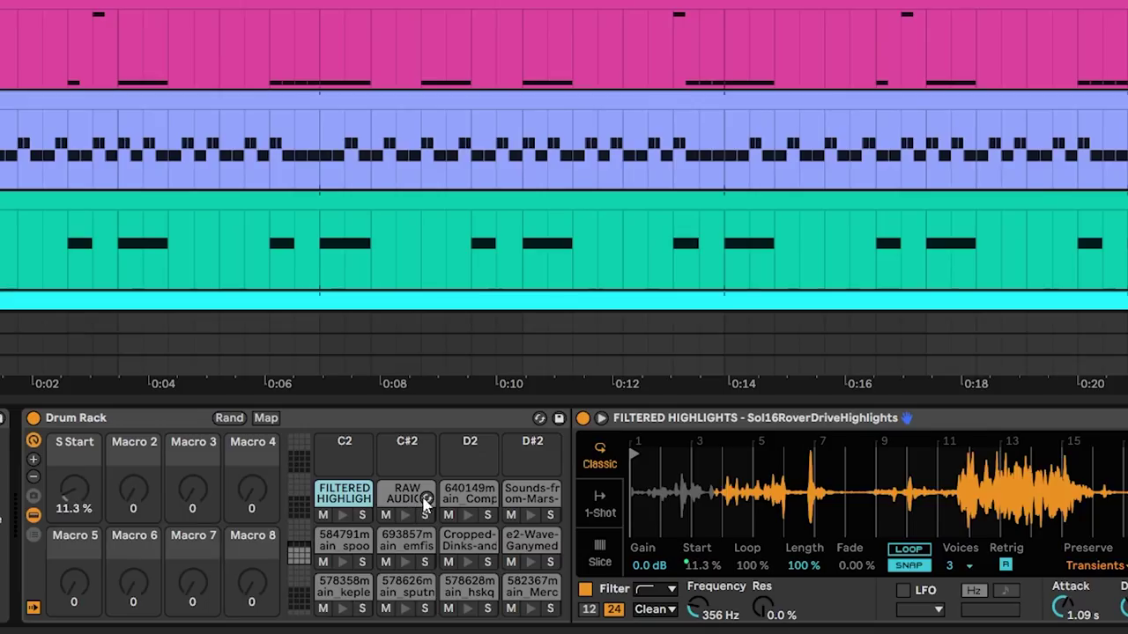
click(419, 498)
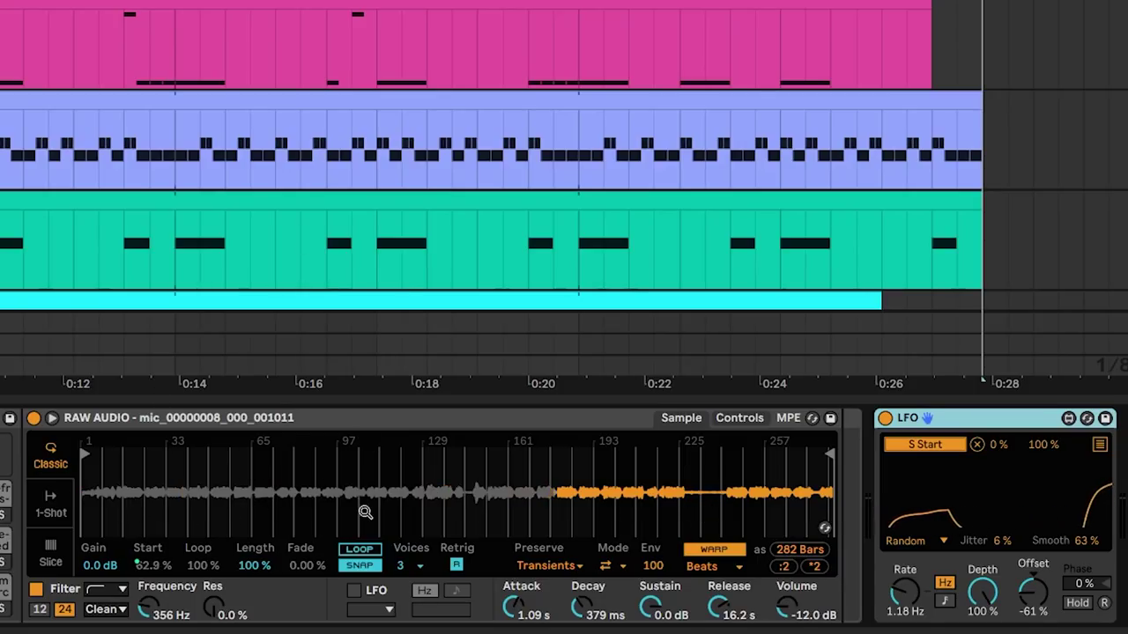
drag(4, 493, 230, 511)
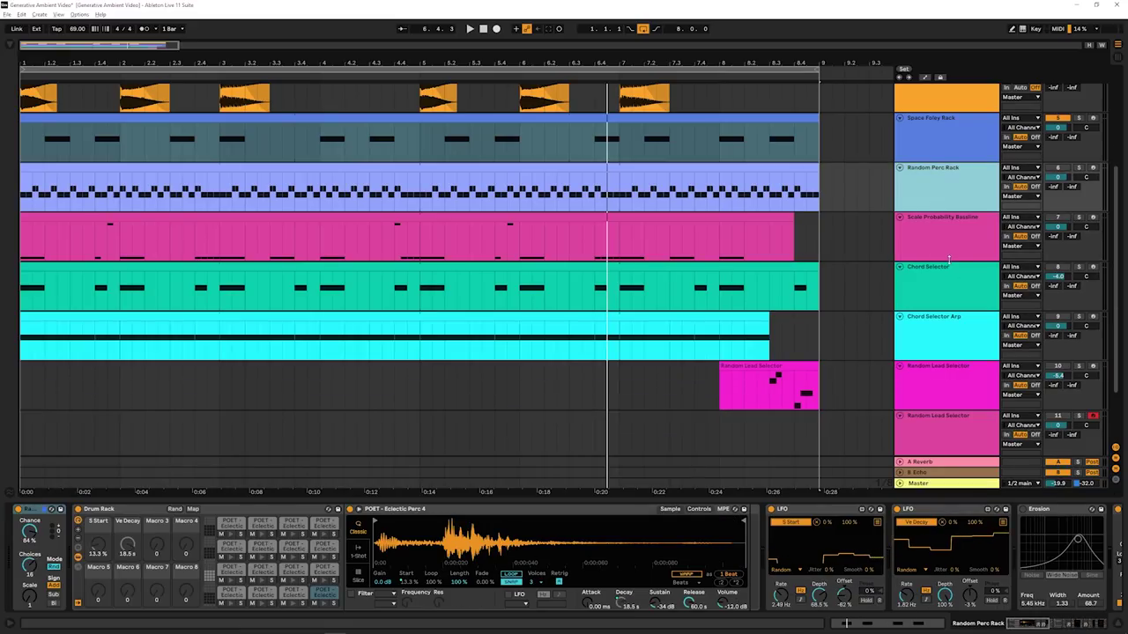
- Bring up the Random Perc Rack's devices and raise the Random device's Chance from 84% to 100%
click(948, 258)
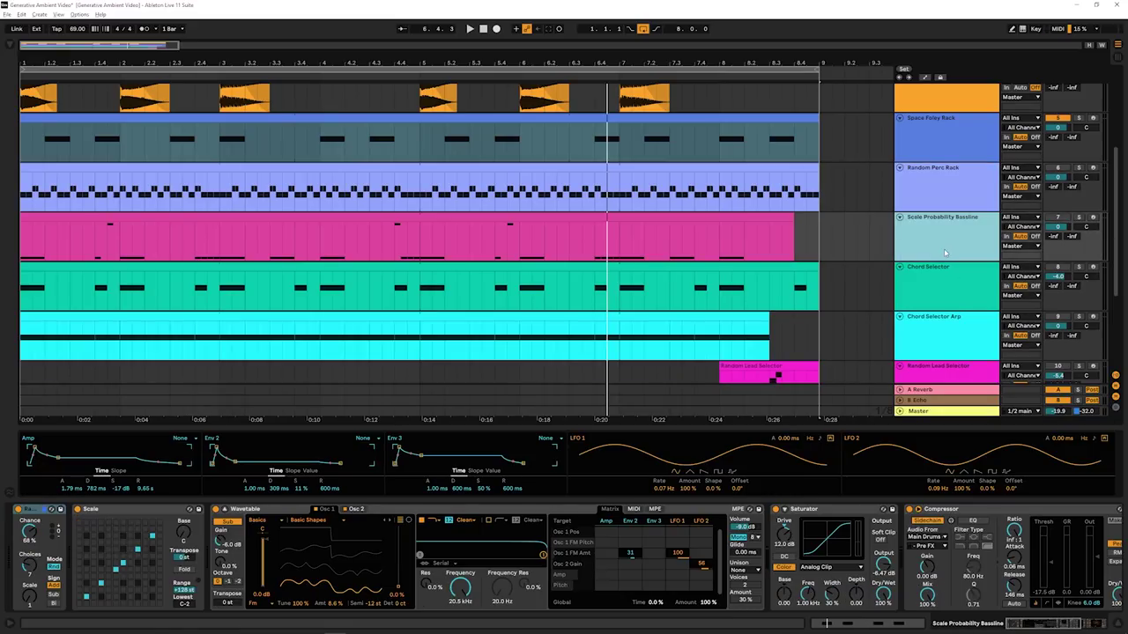
scroll(938, 212, down, 3)
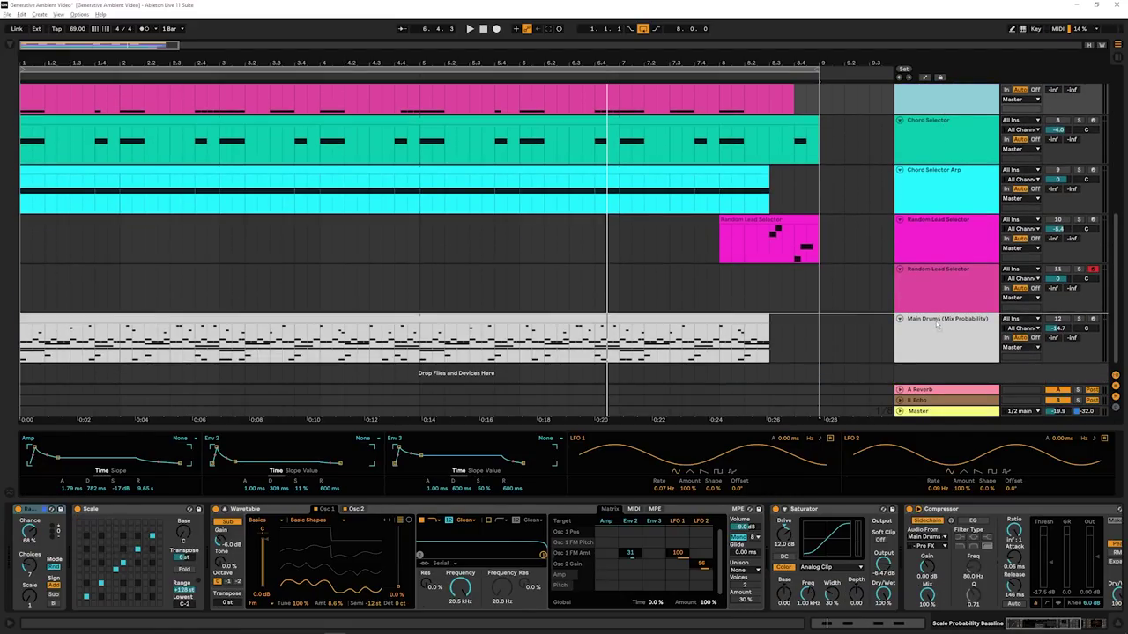
scroll(925, 302, up, 8)
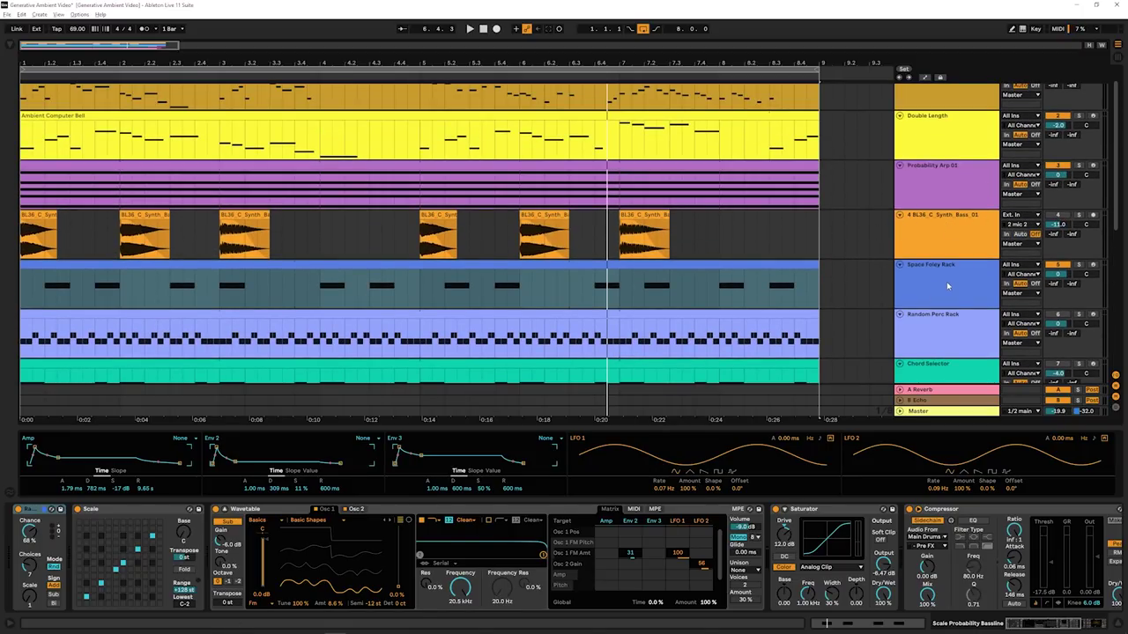
click(930, 310)
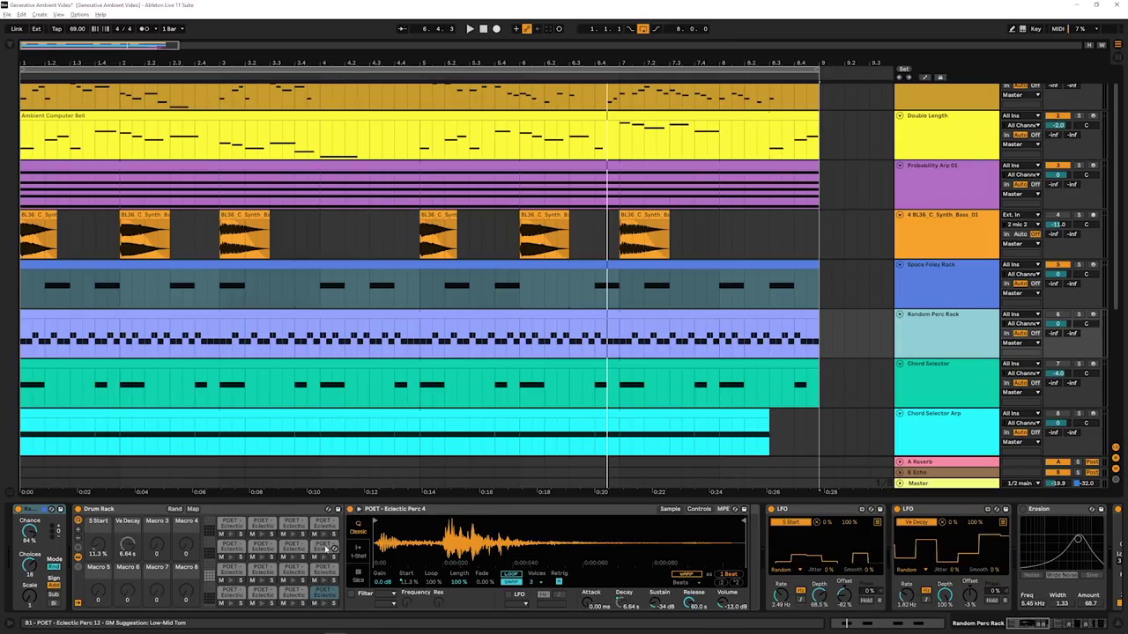
click(976, 281)
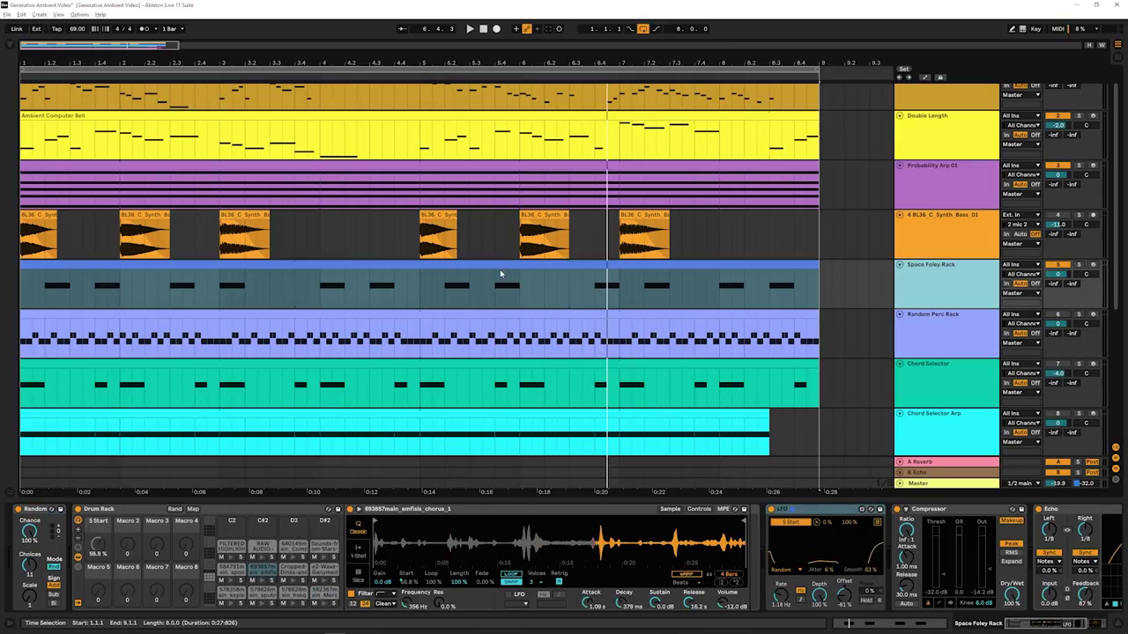
click(900, 330)
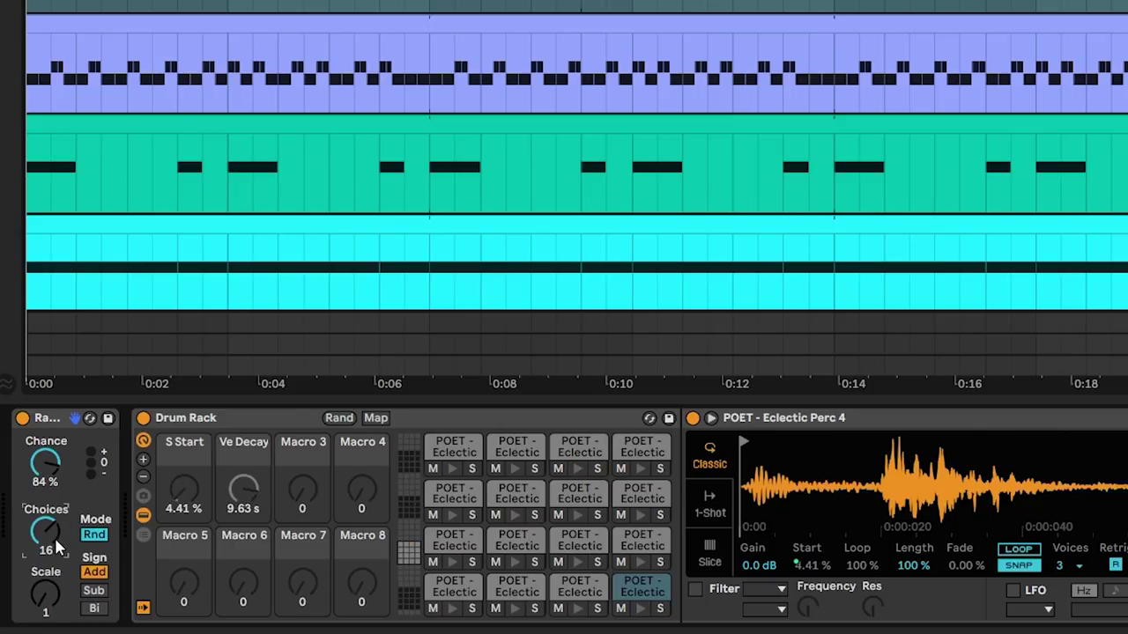
drag(51, 490, 51, 458)
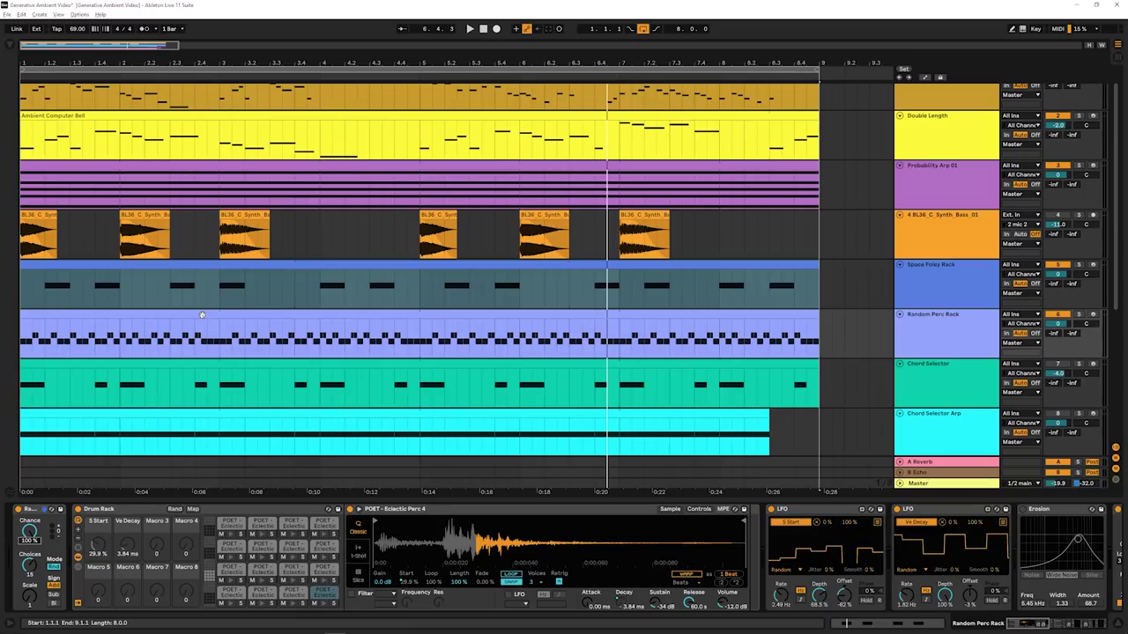
- Select the clip's Eclectic Perc 2 notes and raise their Chance from 25% to 36%
key(shift+Tab)
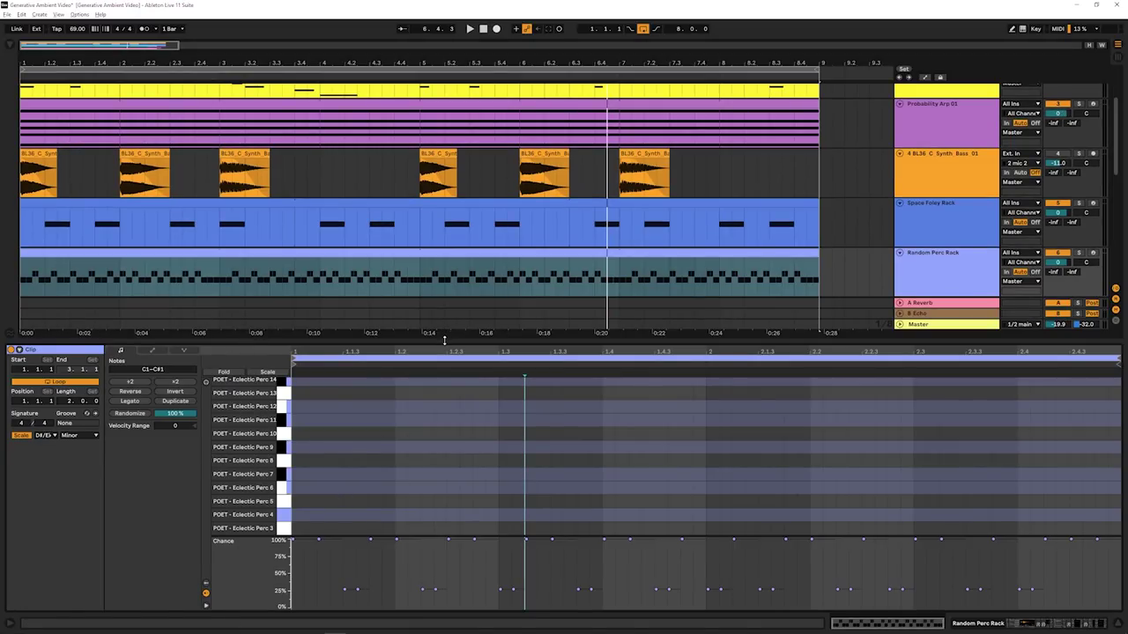
drag(444, 340, 444, 202)
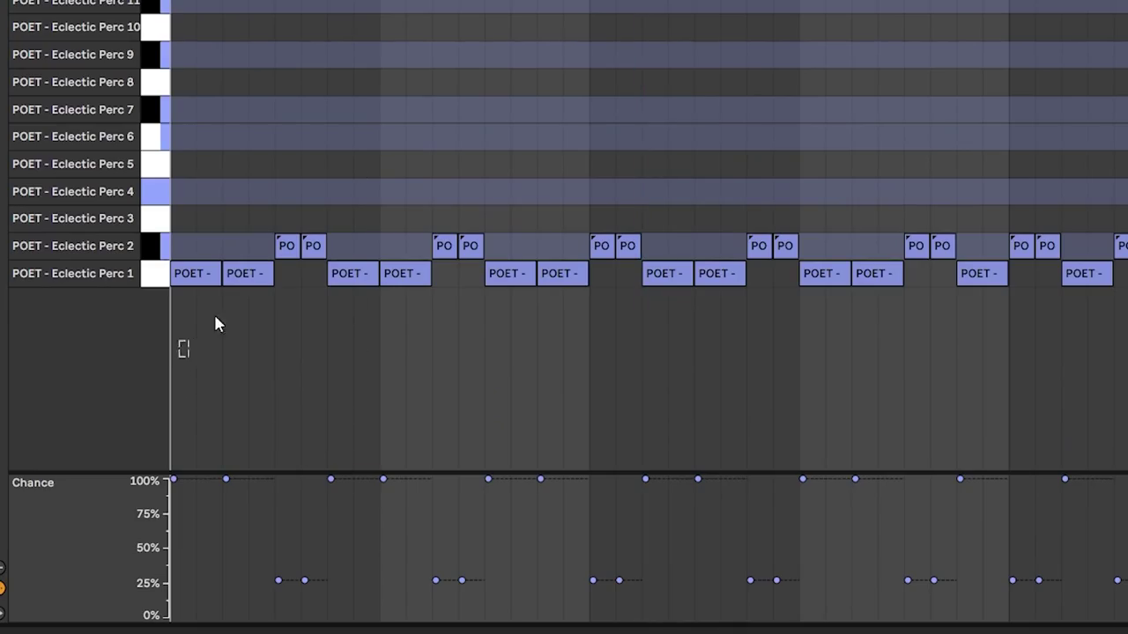
drag(228, 319, 1105, 267)
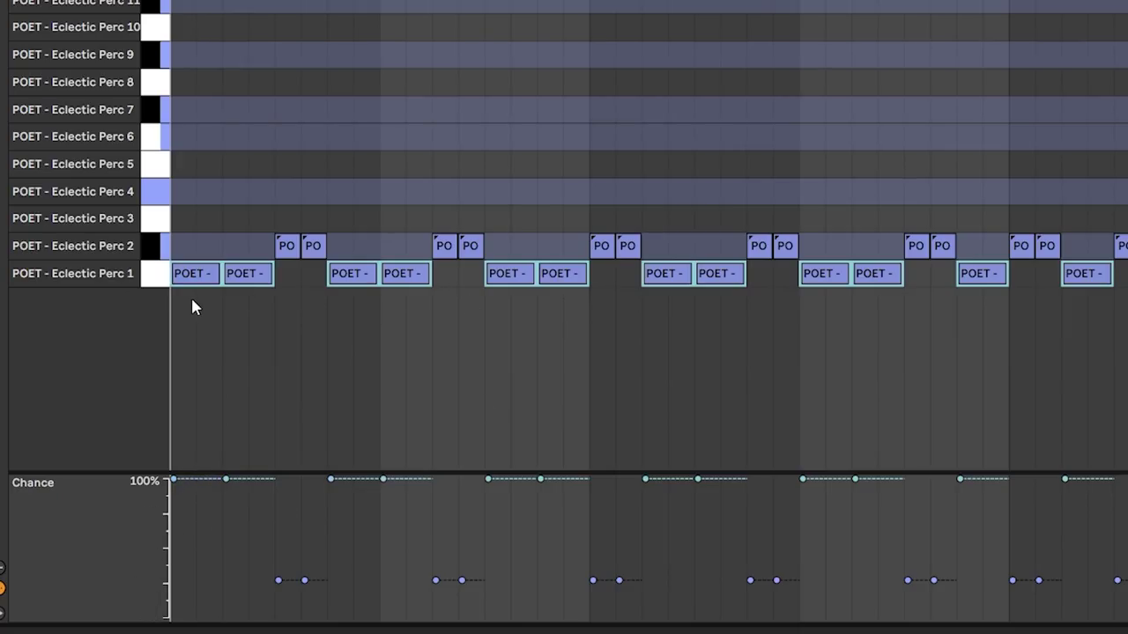
drag(215, 190, 1126, 242)
drag(278, 588, 279, 574)
drag(216, 201, 1127, 241)
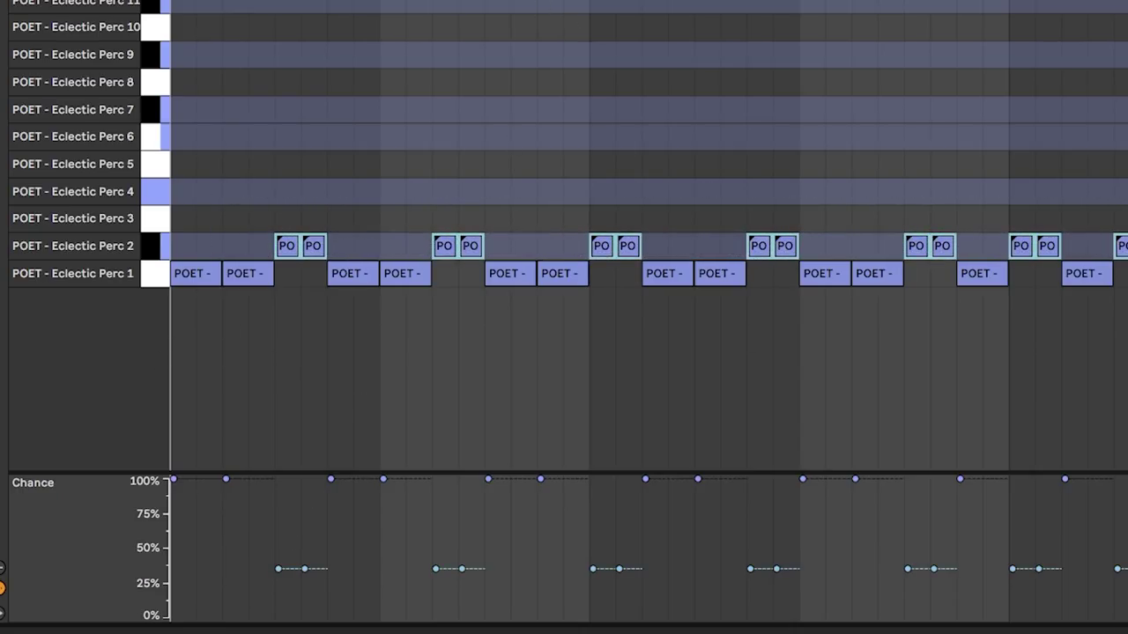
drag(639, 2, 639, 138)
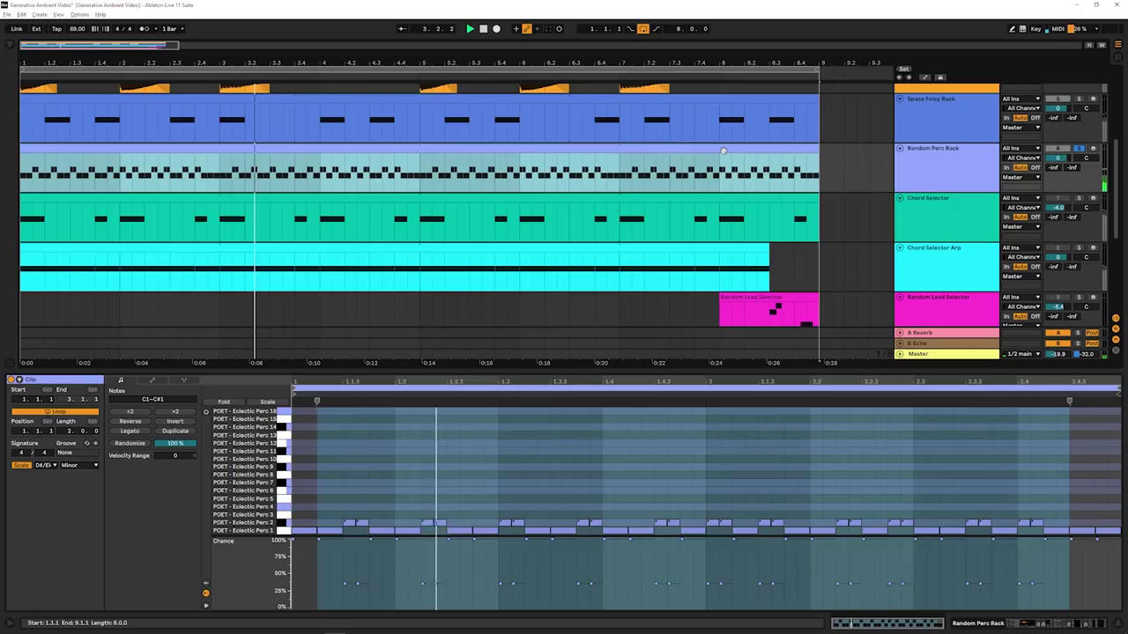
- Turn off Solo on the Random Perc Rack track so every track plays
scroll(894, 183, up, 3)
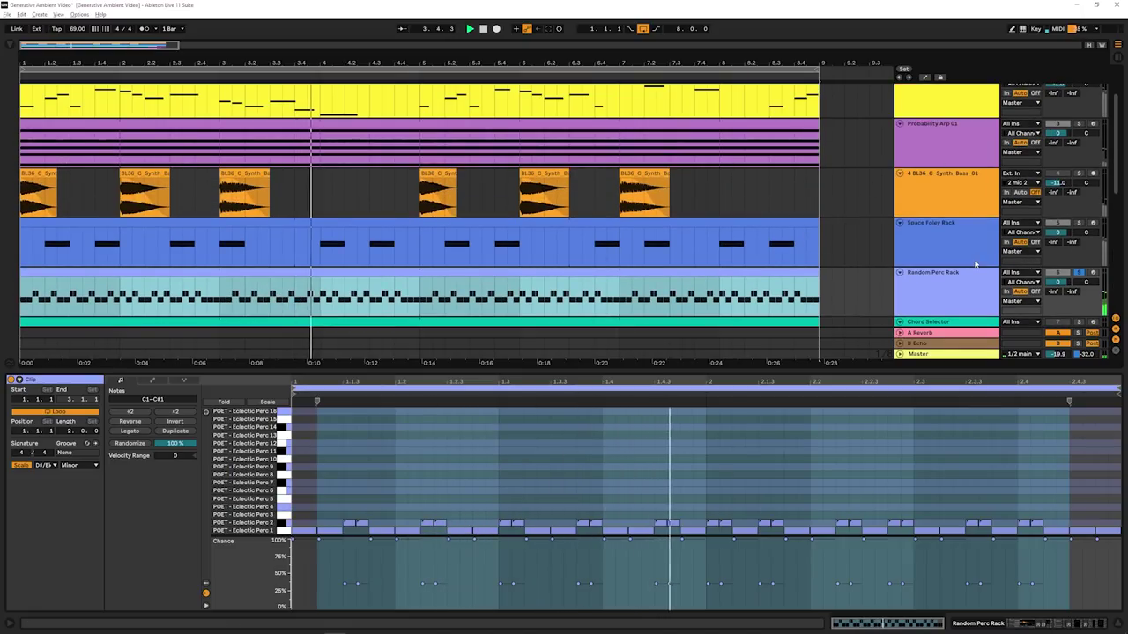
click(1078, 274)
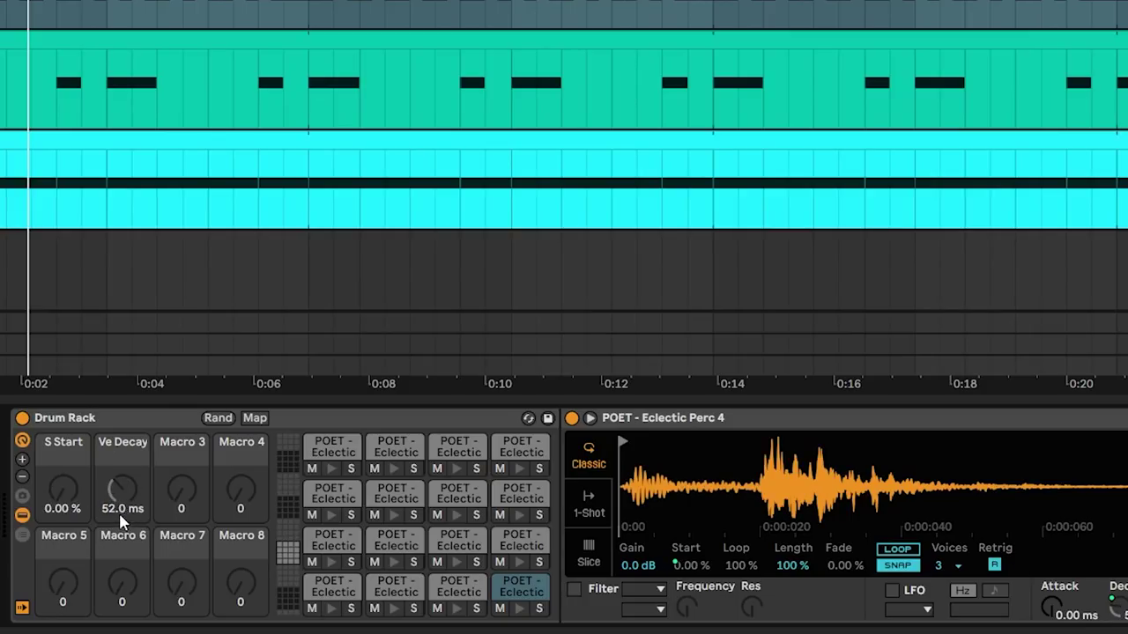
click(333, 451)
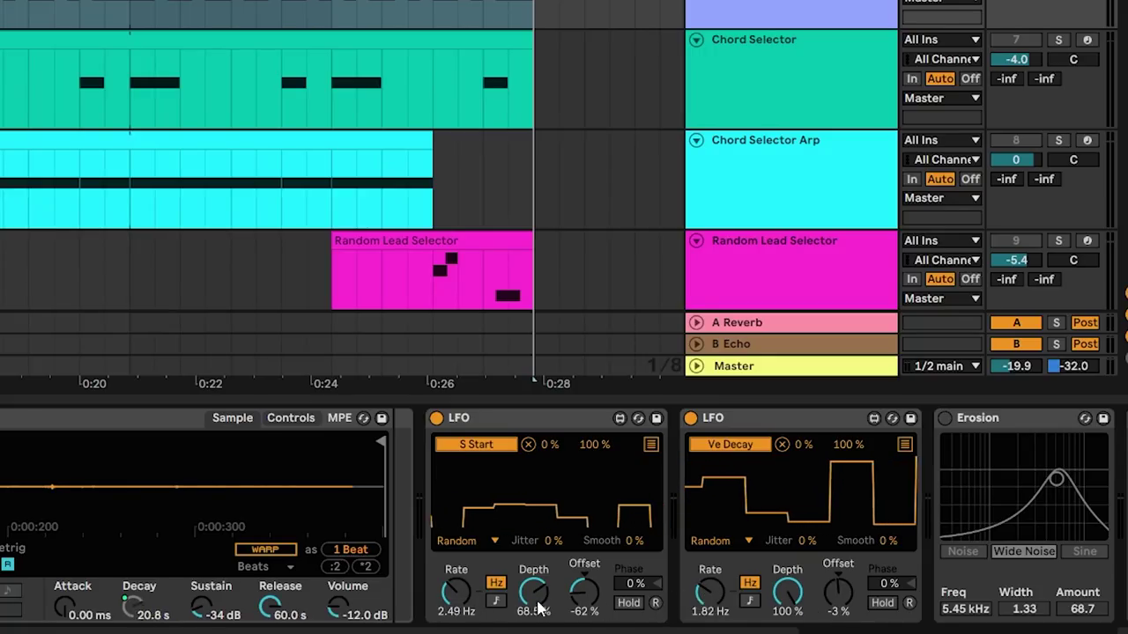
scroll(564, 511, right, 3)
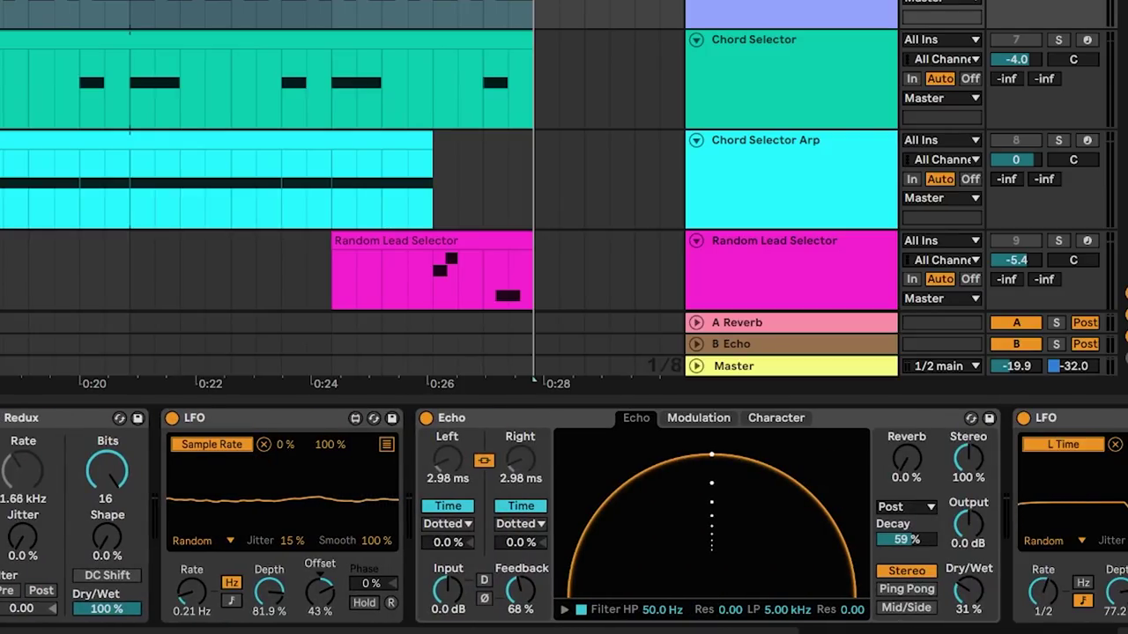
scroll(564, 515, right, 3)
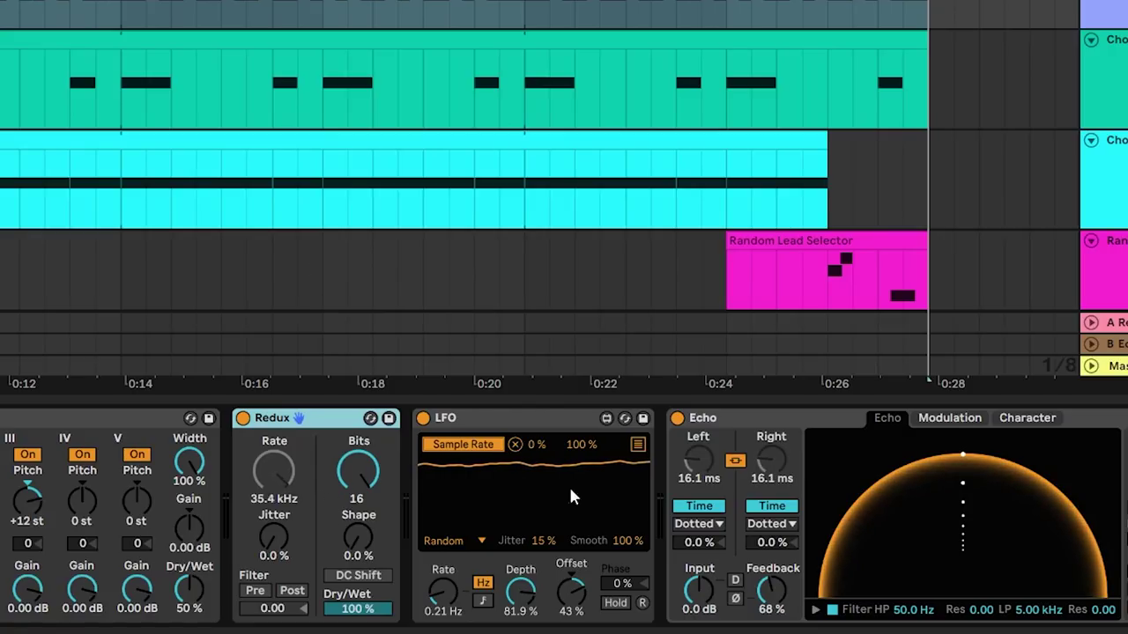
scroll(624, 506, left, 3)
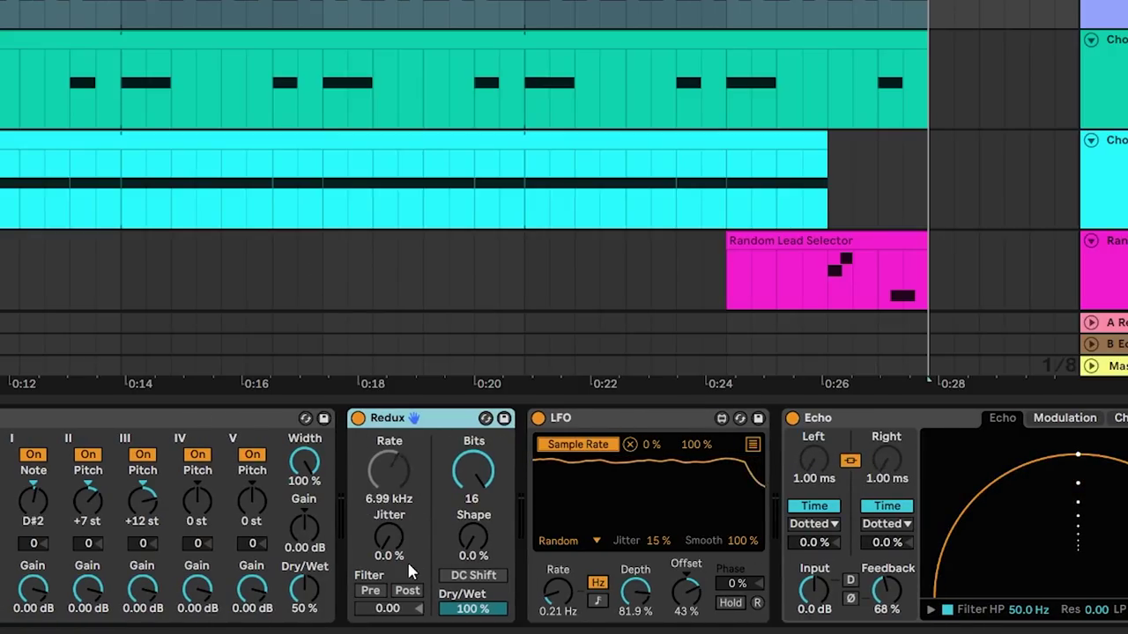
- Lengthen the Echo's right delay time and raise its Feedback to about 98%
scroll(514, 505, right, 10)
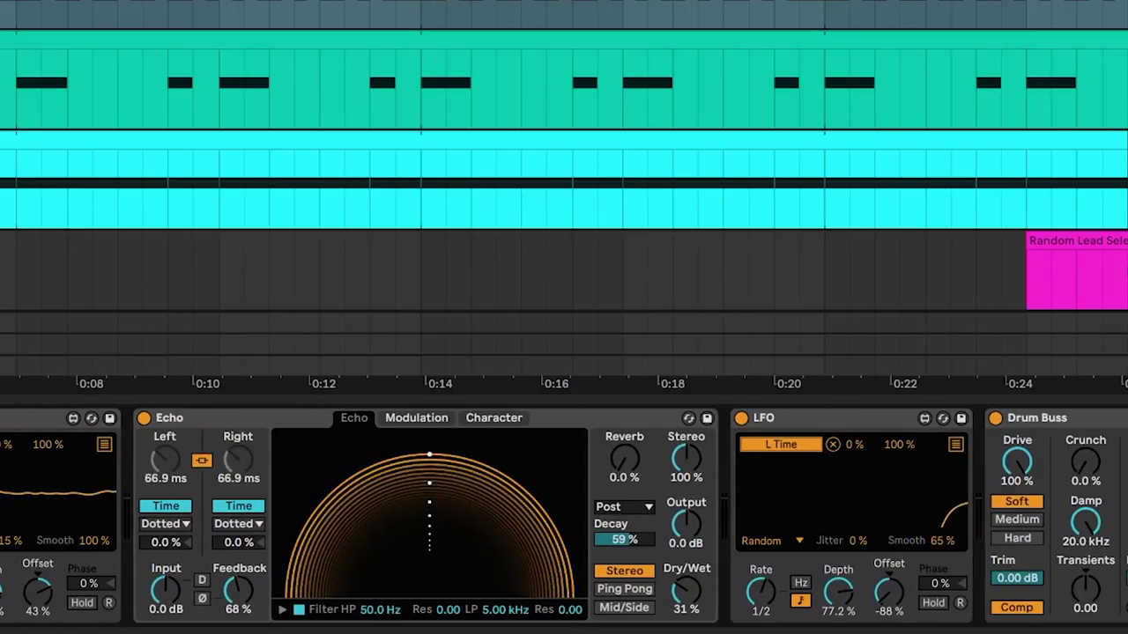
click(509, 421)
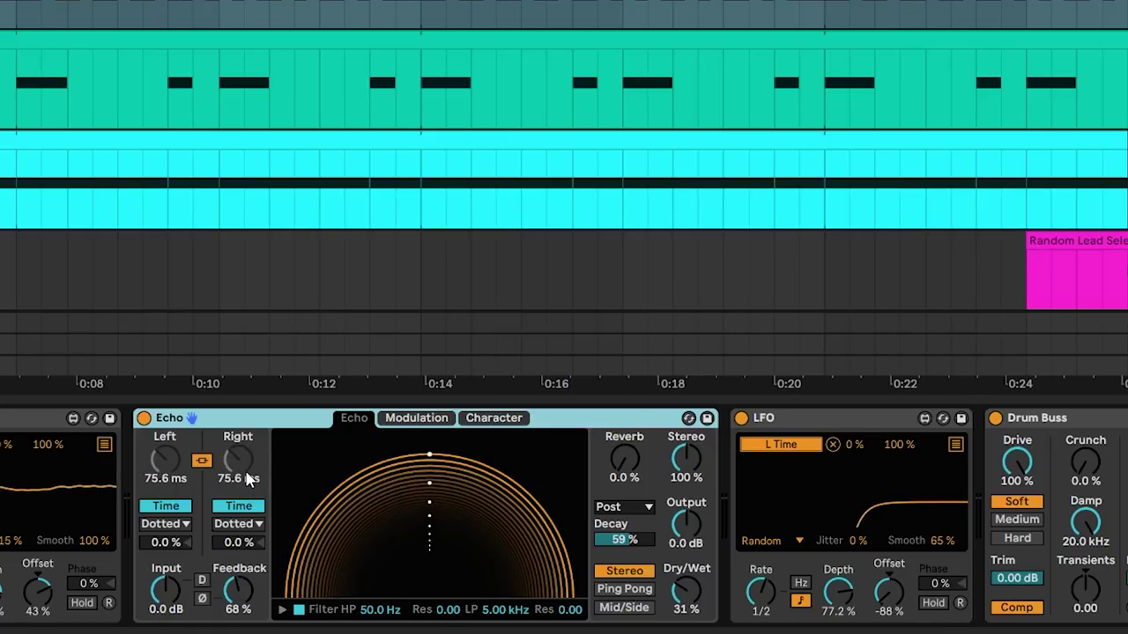
click(826, 427)
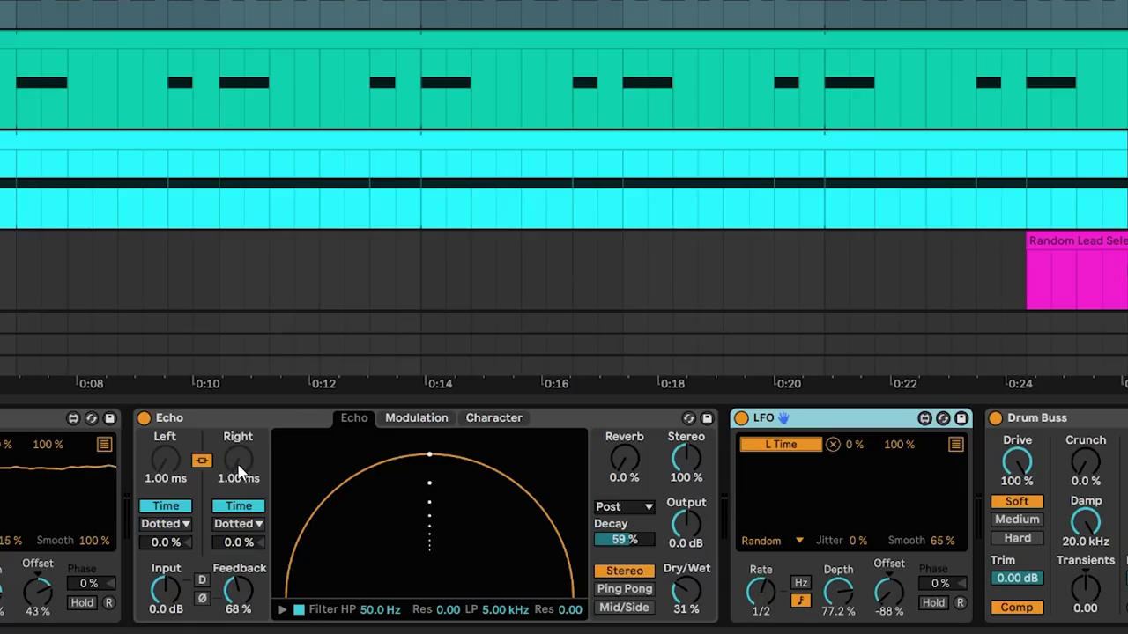
drag(239, 472, 239, 414)
mouse_move(237, 592)
mouse_down()
mouse_move(238, 563)
mouse_move(238, 580)
mouse_up()
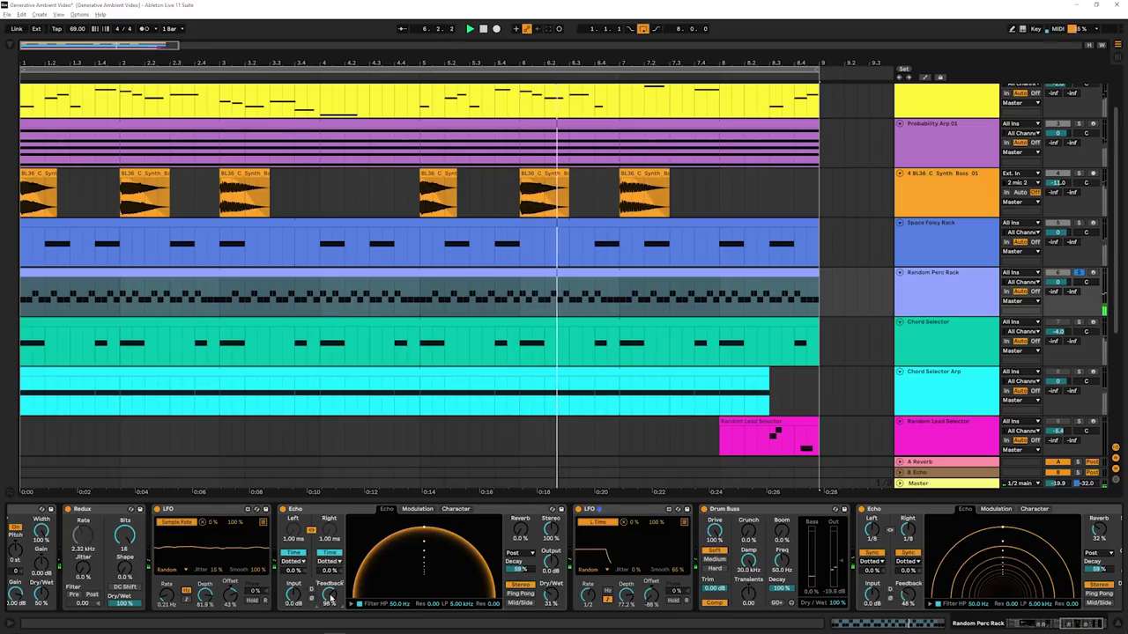
- Lower the perc Echo feedback from 98% to 86%, then browse the later devices in the chain
drag(331, 597, 330, 611)
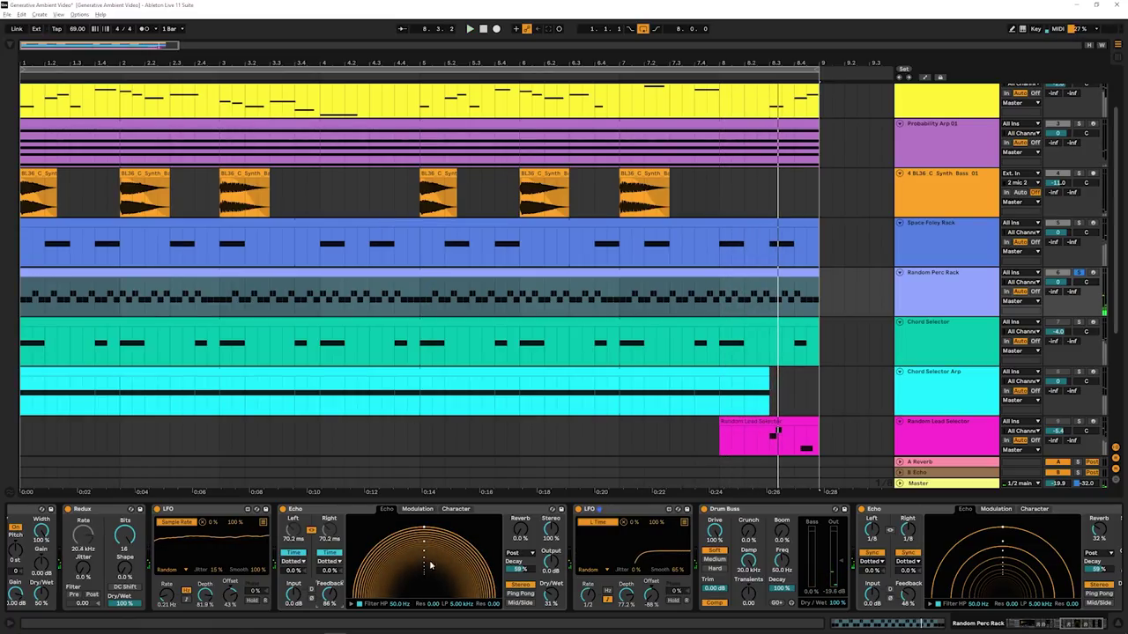
click(602, 519)
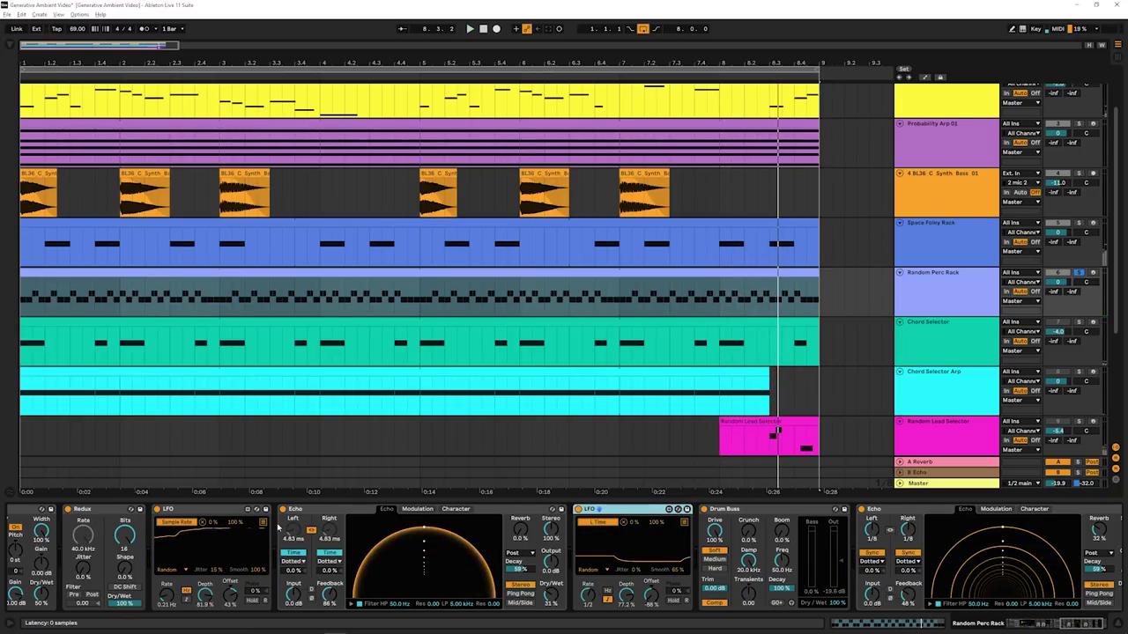
drag(978, 623, 1071, 624)
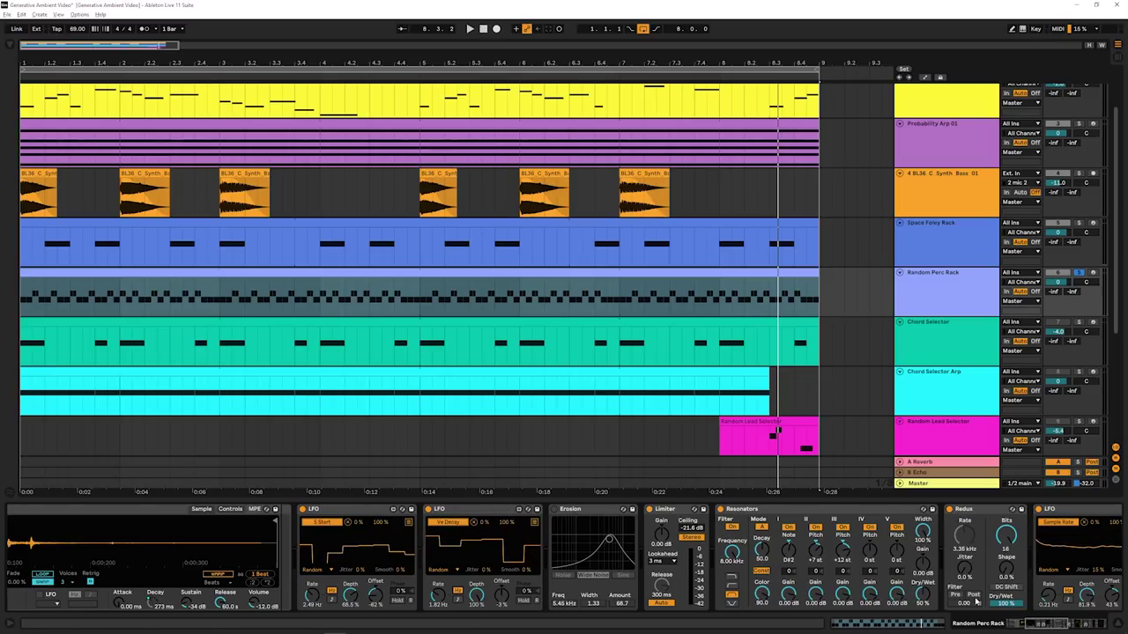
scroll(836, 558, right, 3)
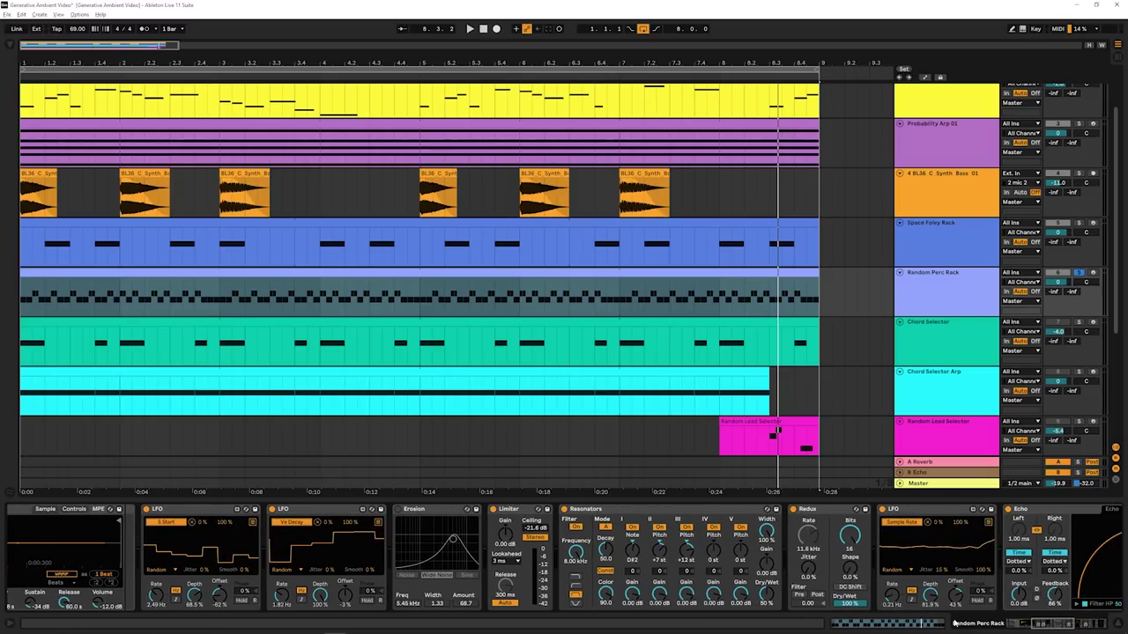
click(1060, 627)
click(1060, 626)
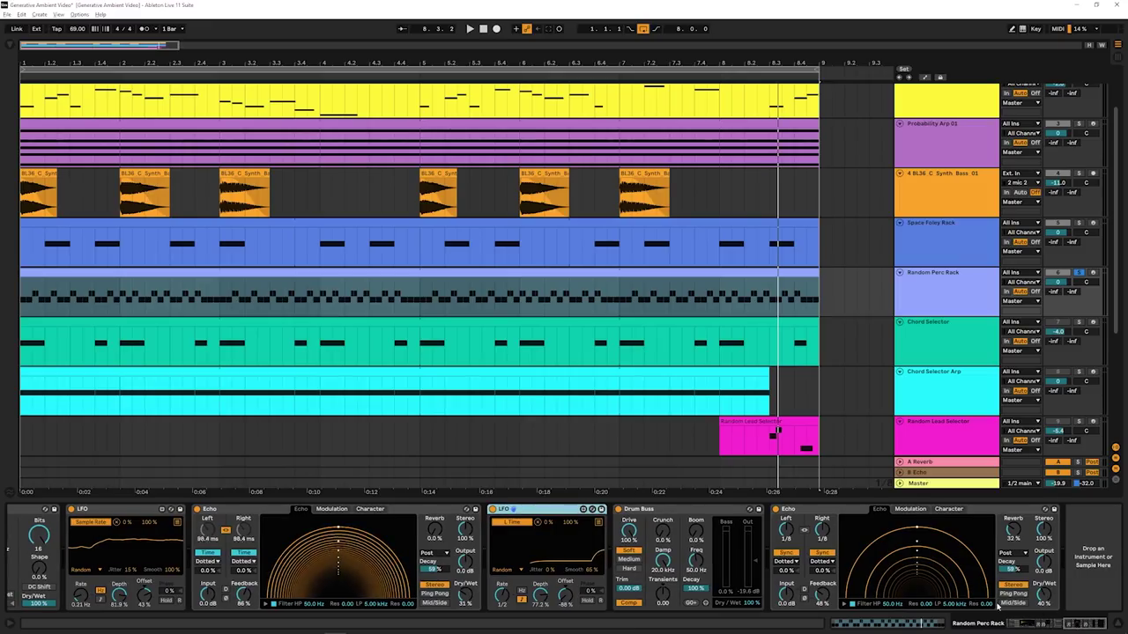
- Show the Chord Selector track's devices and solo the track
click(574, 335)
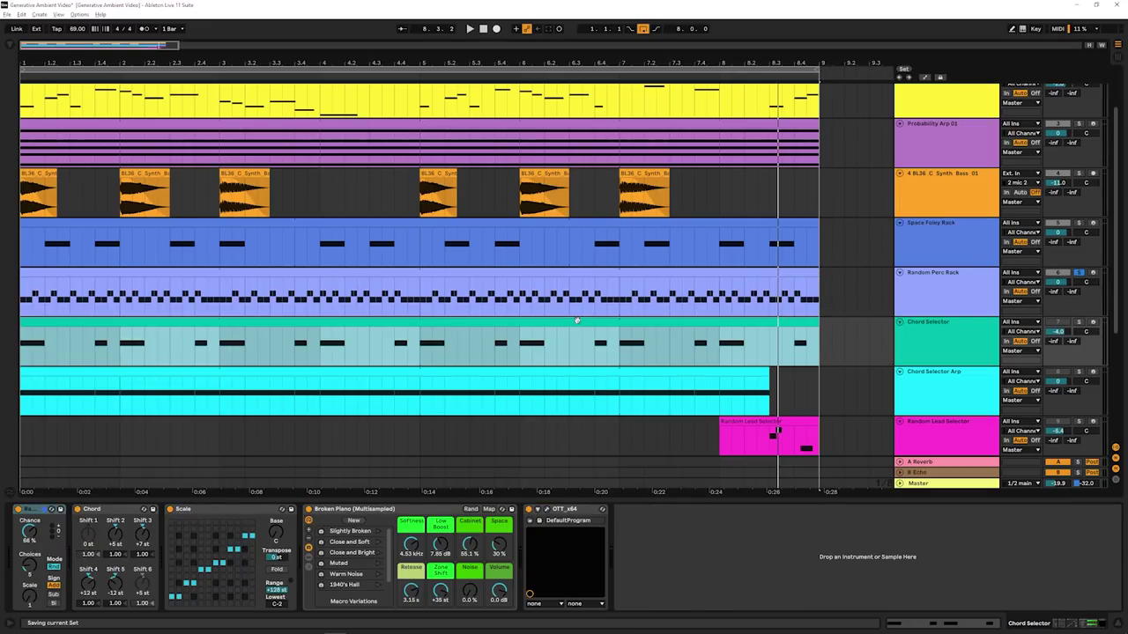
key(minus)
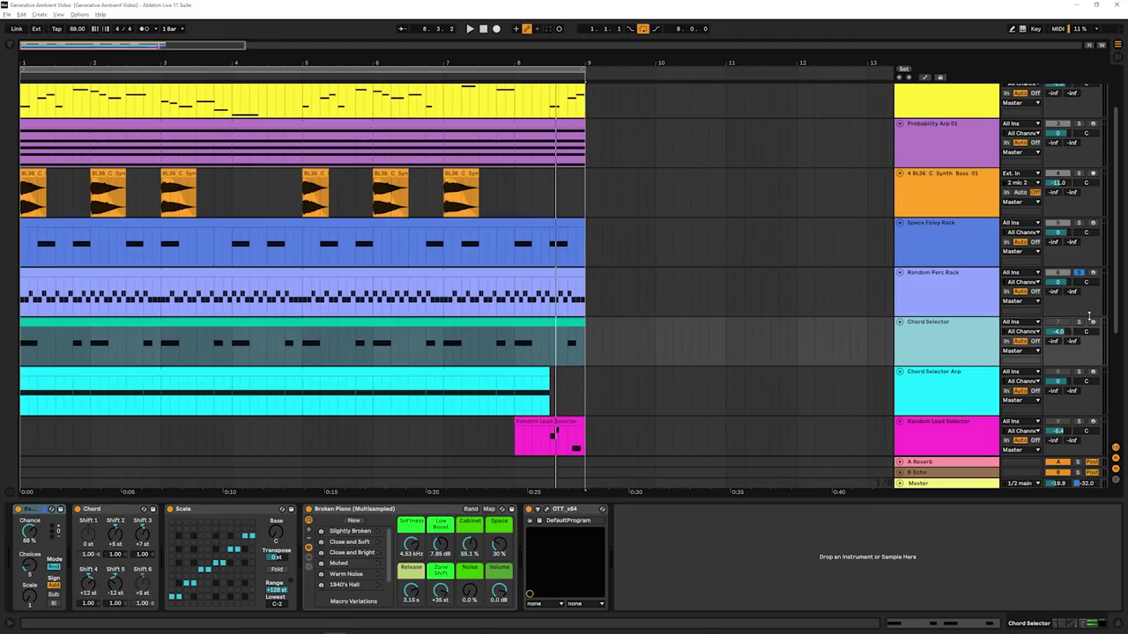
click(1079, 321)
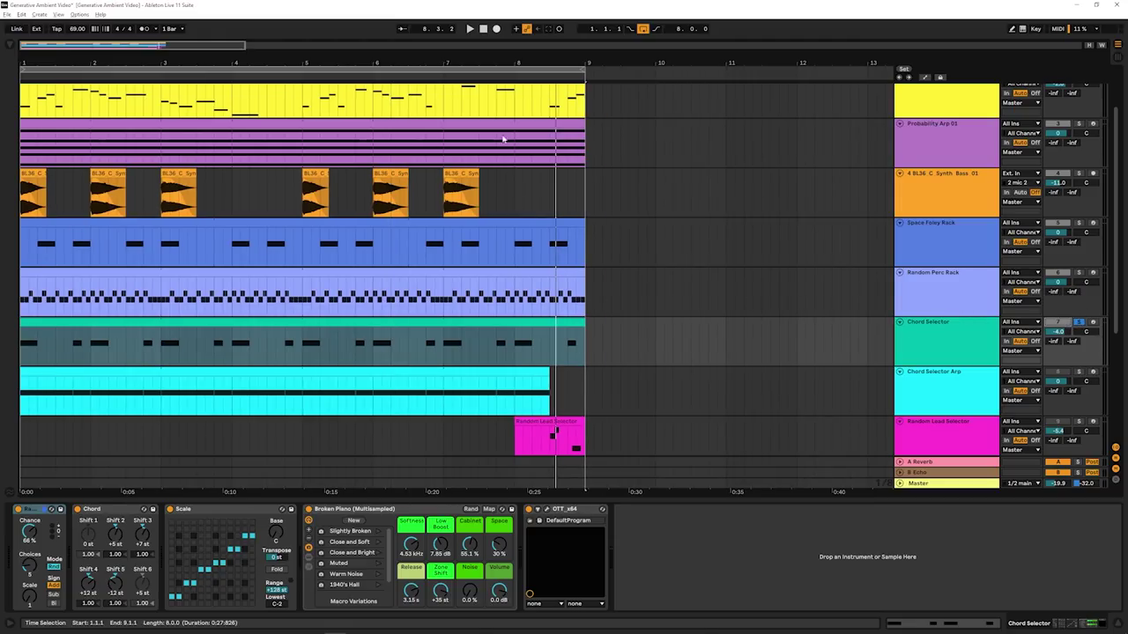
key(plus)
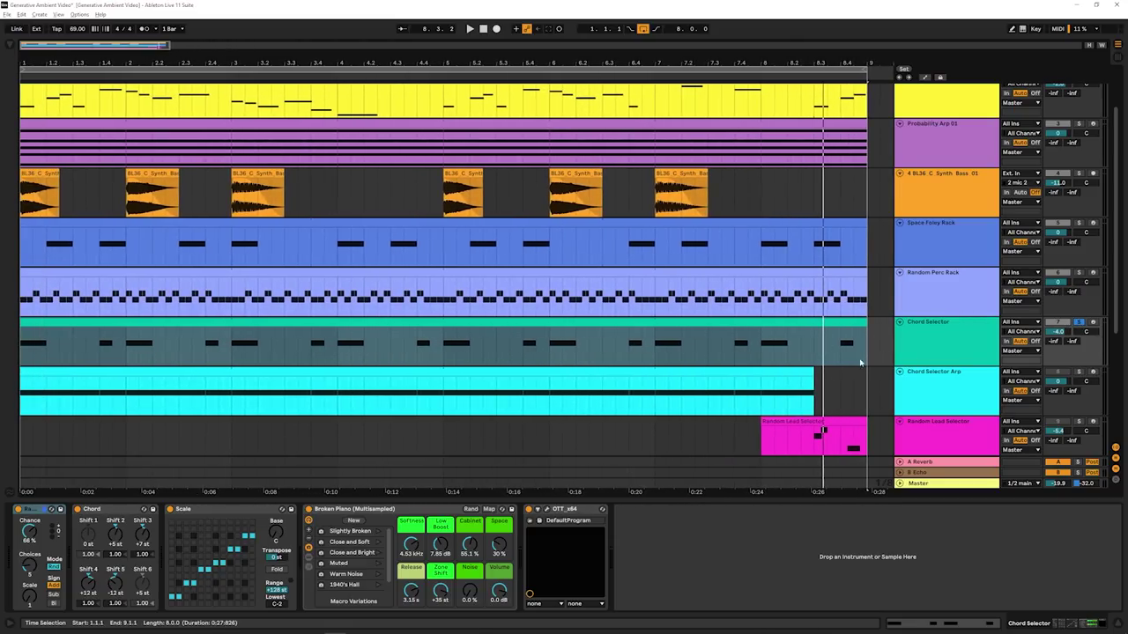
- Group the Random, Chord and Scale devices into one MIDI Effect Rack
click(194, 512)
click(34, 511)
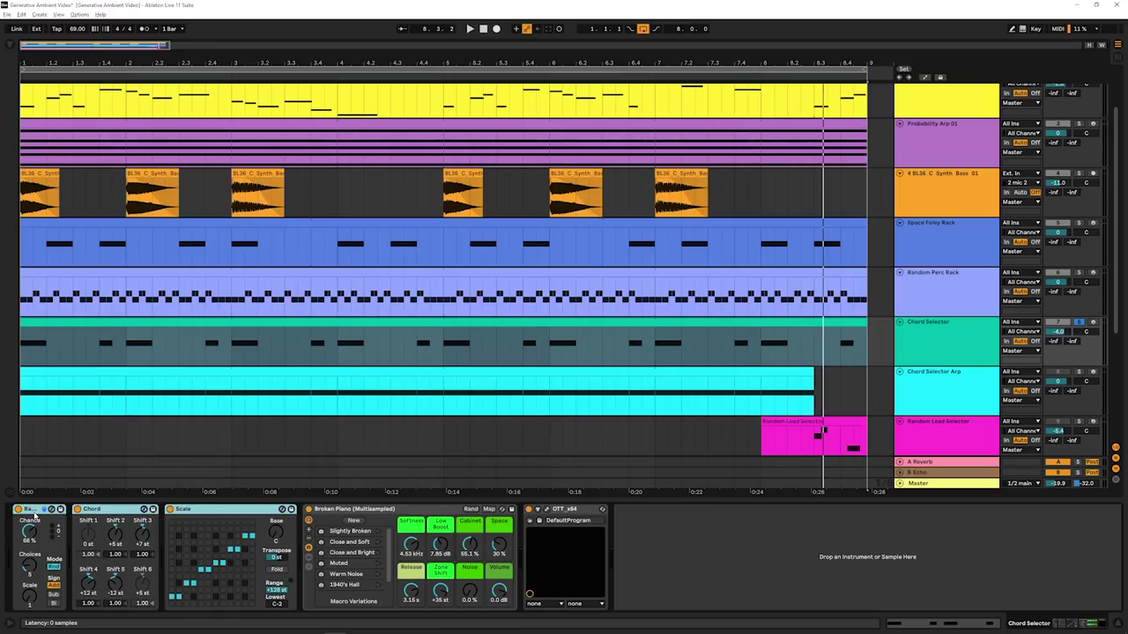
key(ctrl+g)
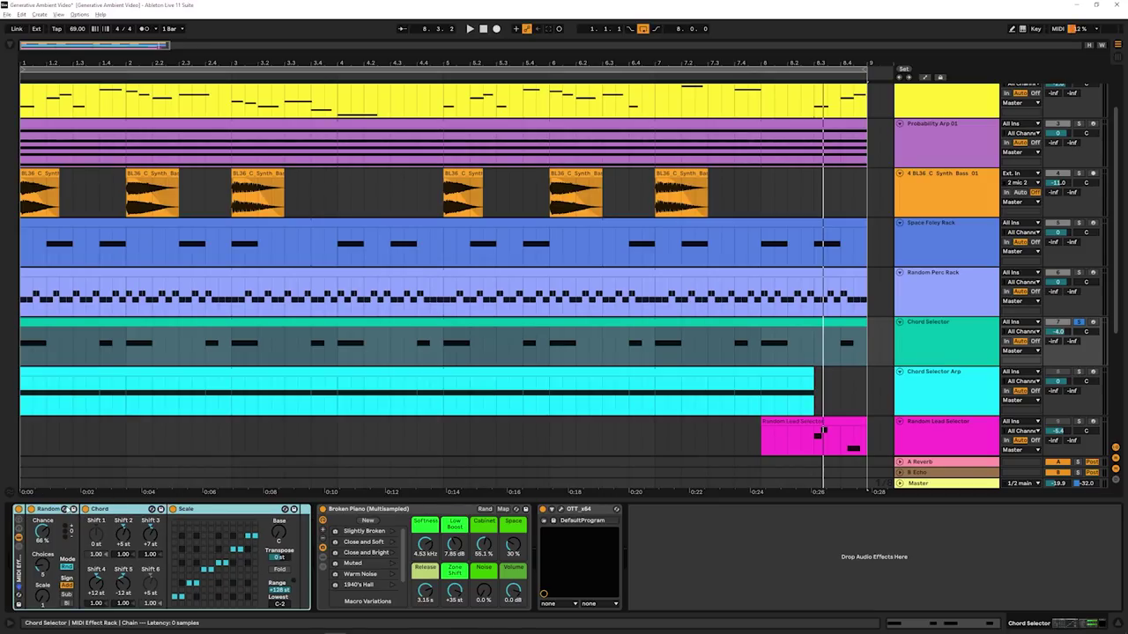
- Play from the start and open the Chord Selector clip's notes
key(space)
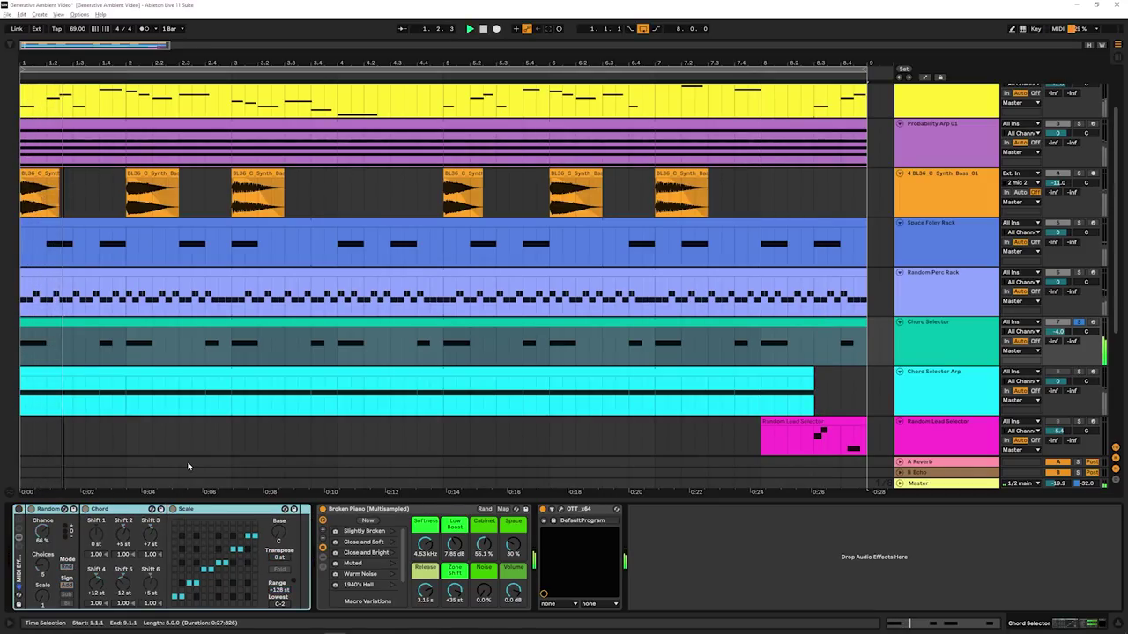
double_click(234, 330)
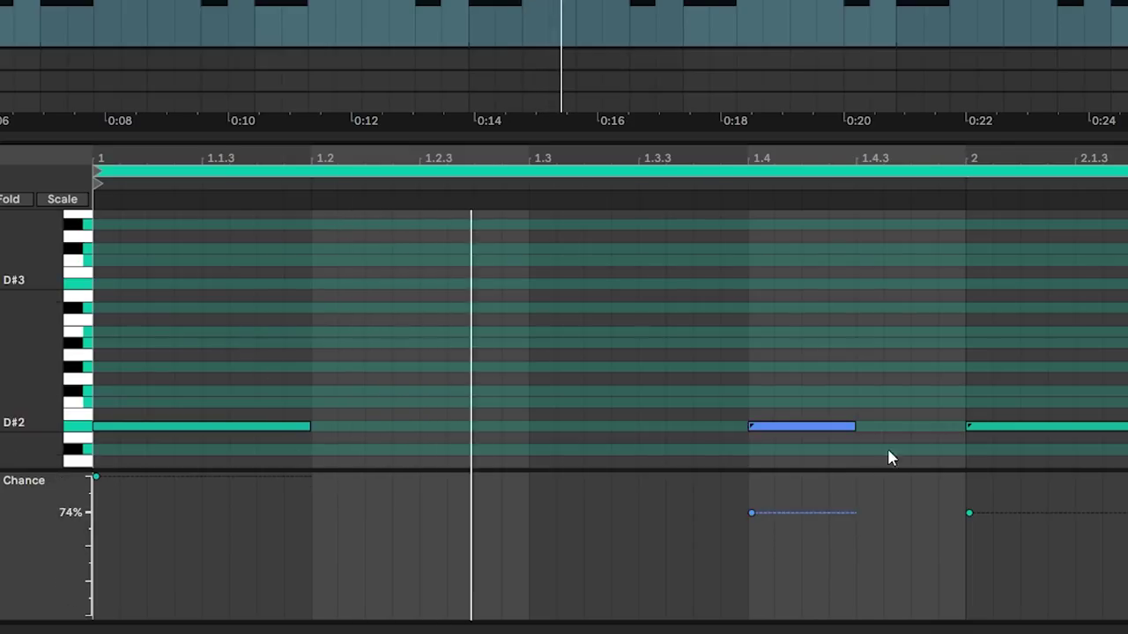
click(748, 26)
scroll(564, 56, down, 5)
scroll(647, 18, up, 3)
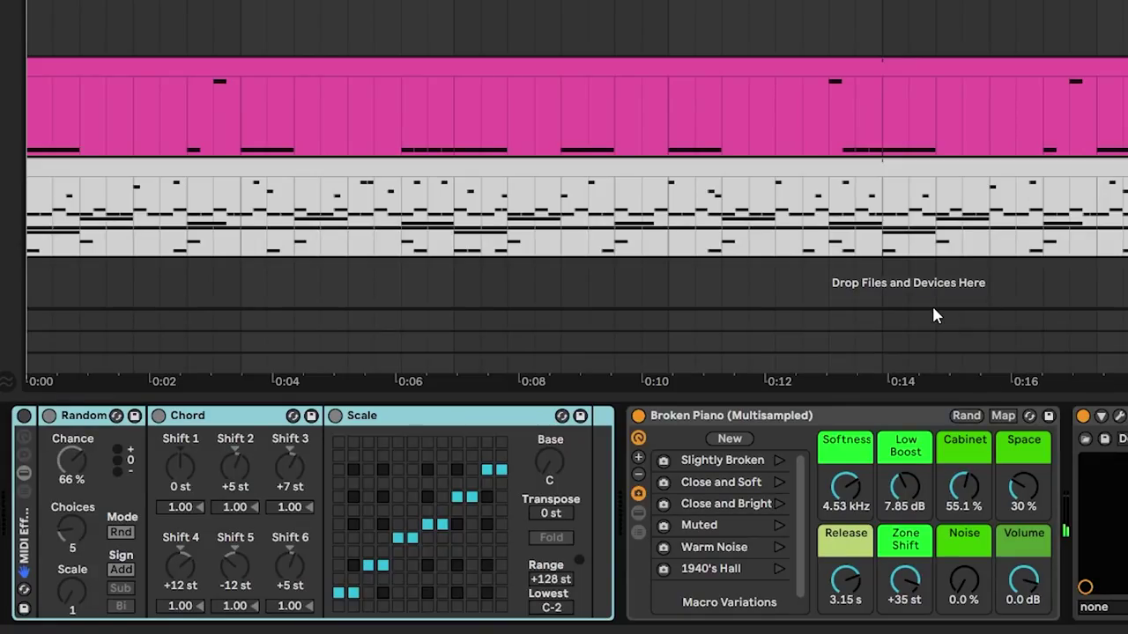
- Re-enable the chord MIDI Effect Rack, play, and raise Random's chance from 66% to 70%
click(23, 416)
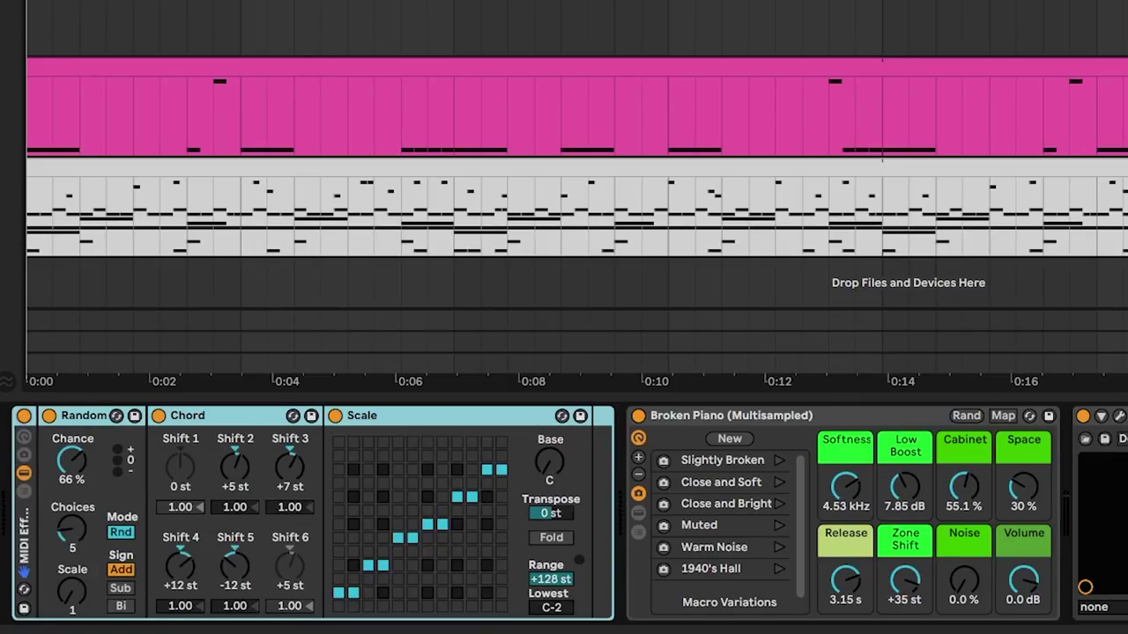
key(space)
click(92, 437)
click(79, 538)
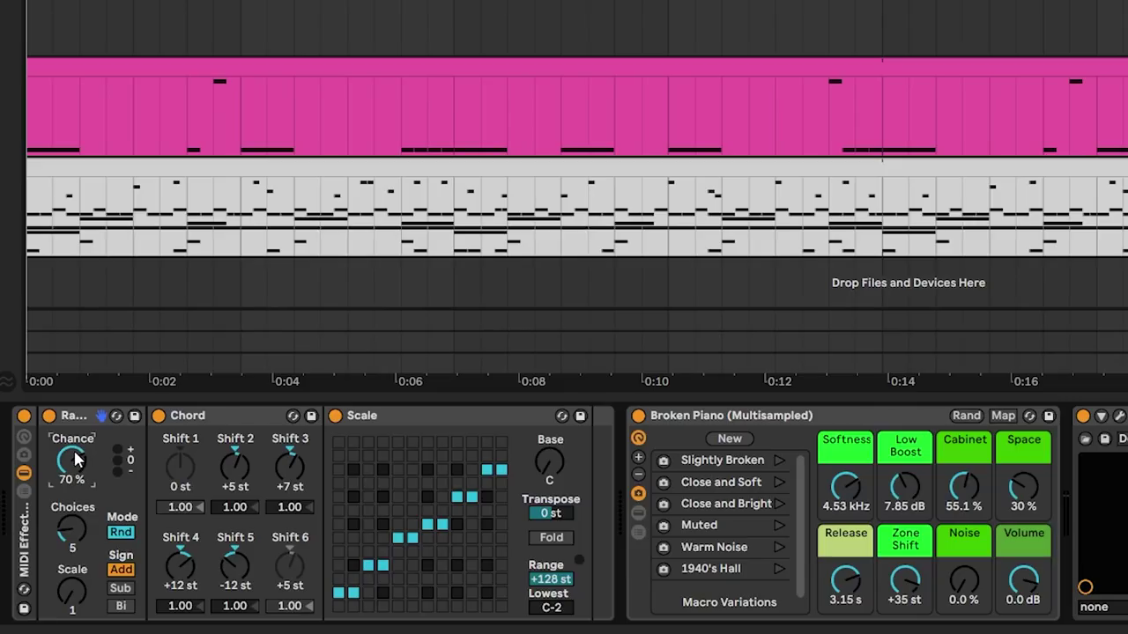
- Bypass the Scale device and play the unfitted chords, reviewing the Chord shifts of +5, +7, +12, -12, +5
click(214, 418)
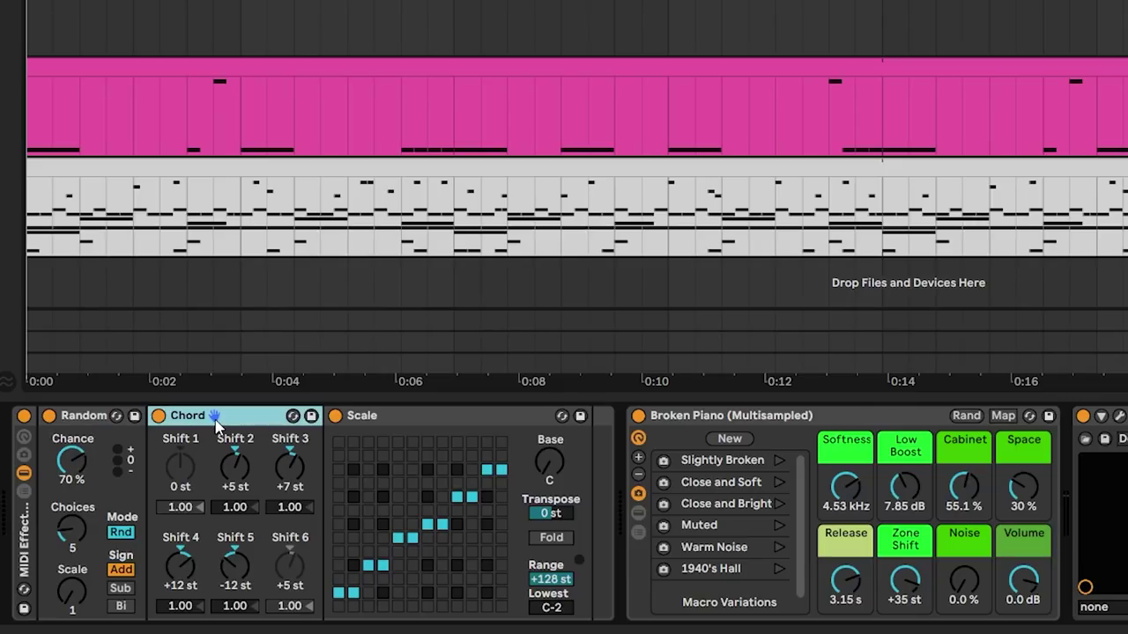
click(335, 416)
key(space)
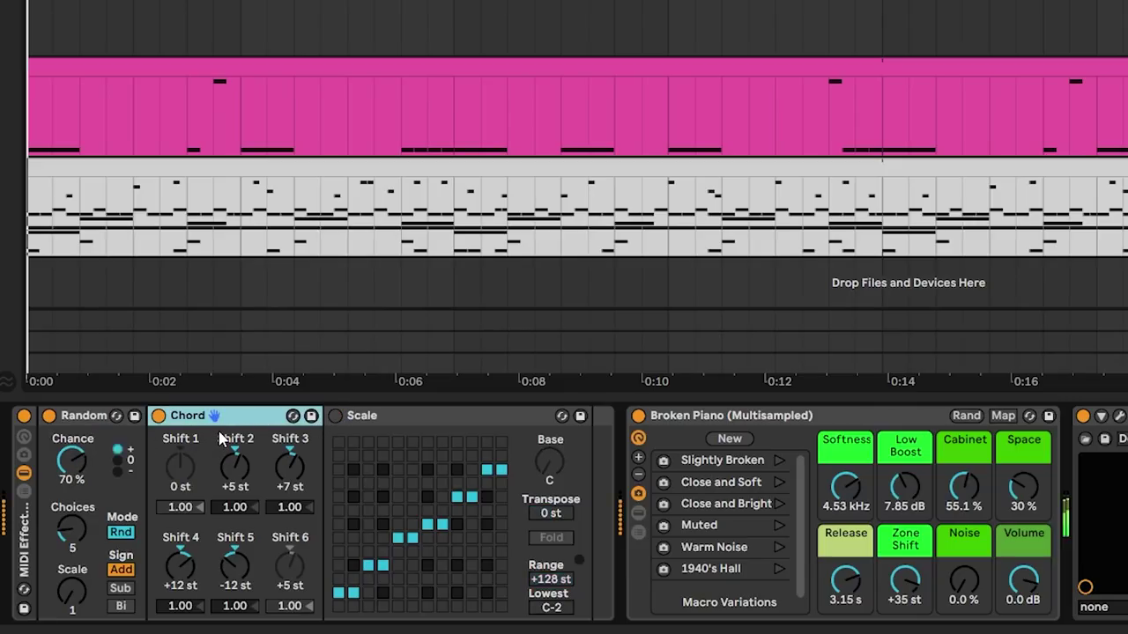
click(222, 511)
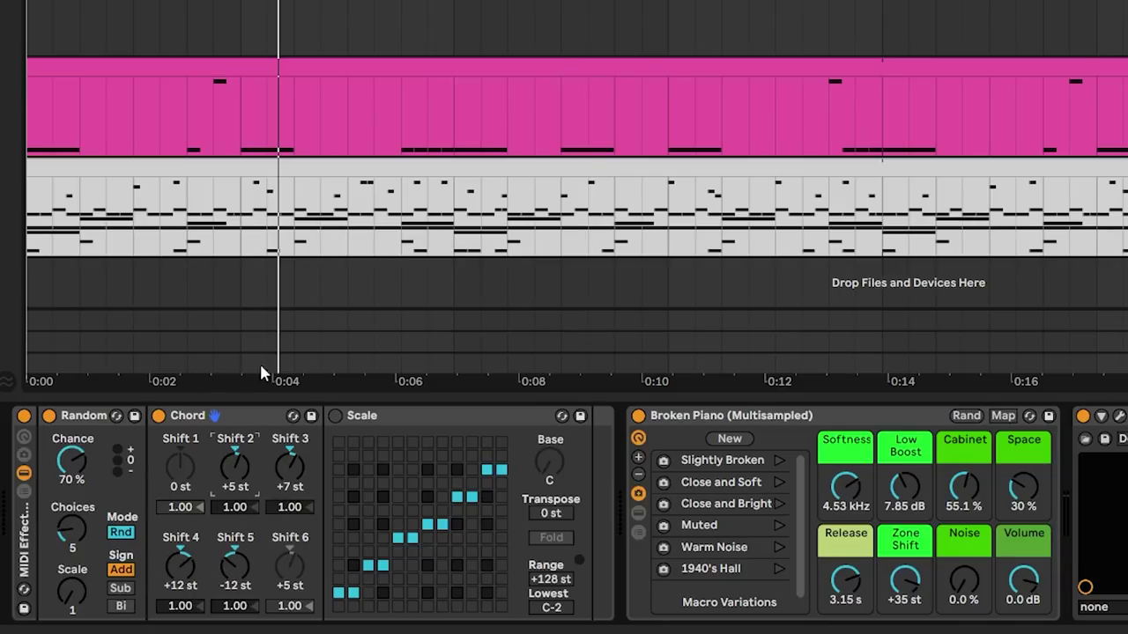
click(214, 419)
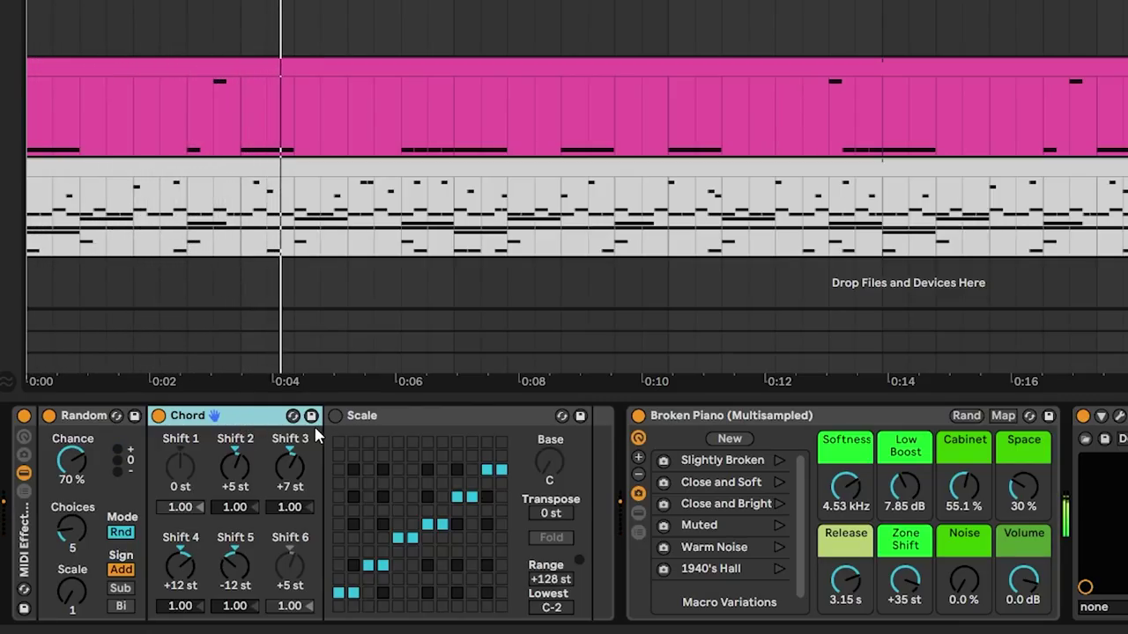
click(402, 425)
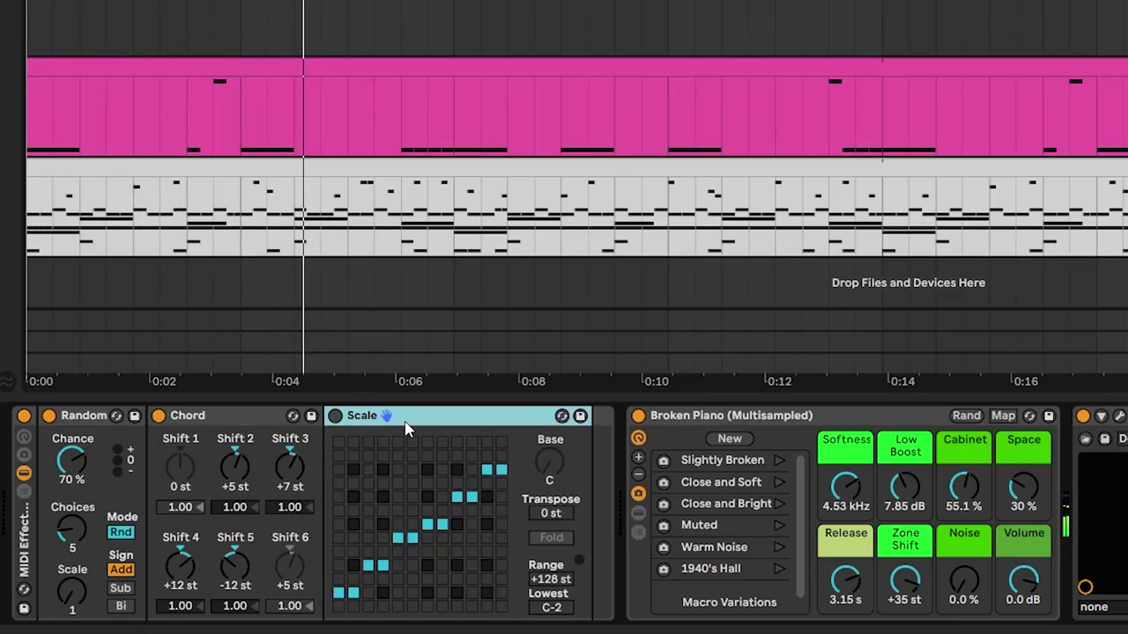
- Turn the Scale device back on and audition the Random, Chord and Scale chain
click(335, 416)
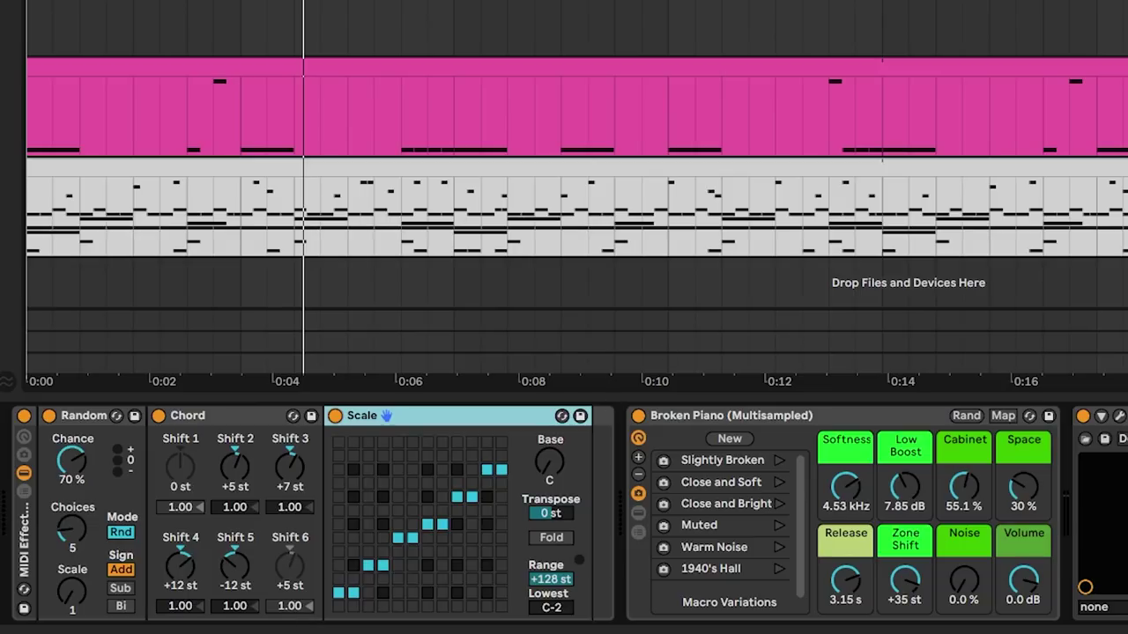
click(214, 418)
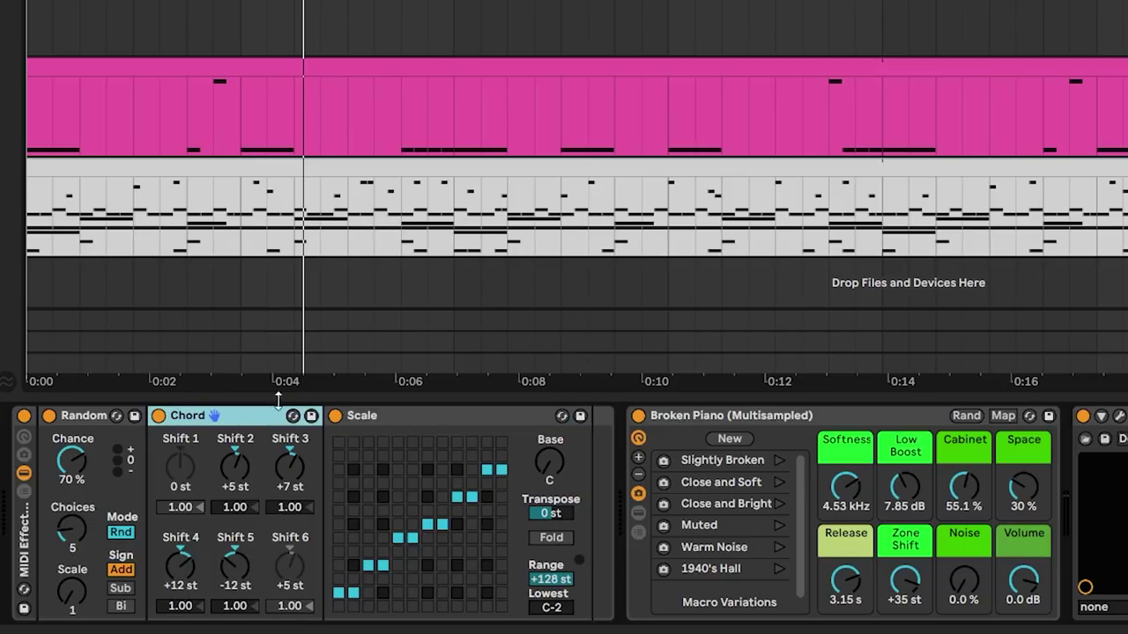
click(88, 419)
click(217, 418)
click(447, 419)
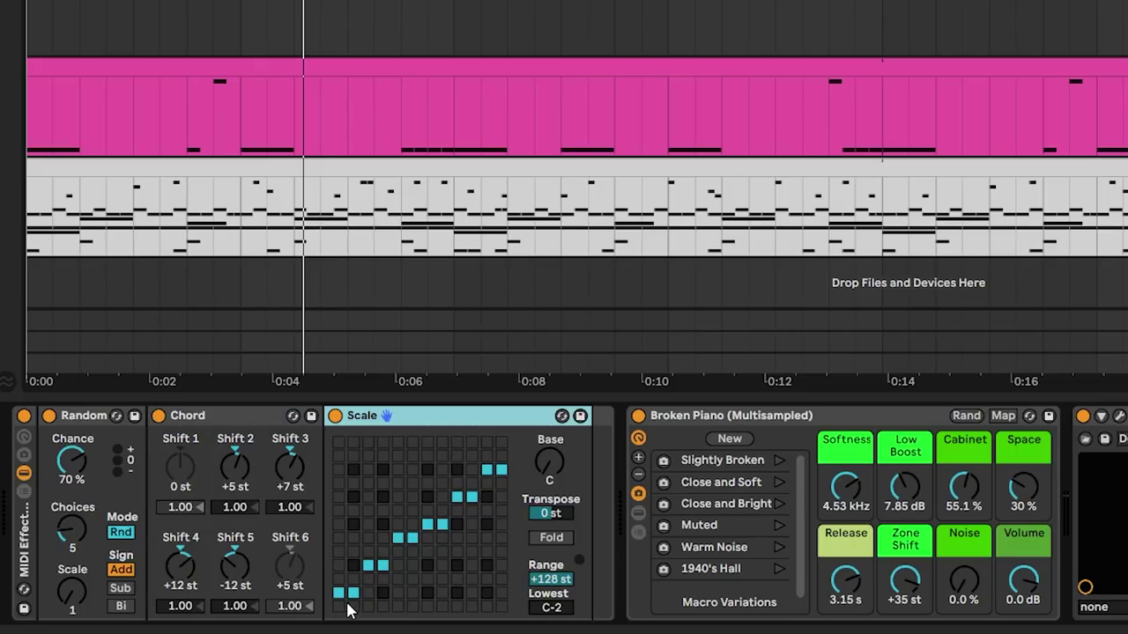
key(space)
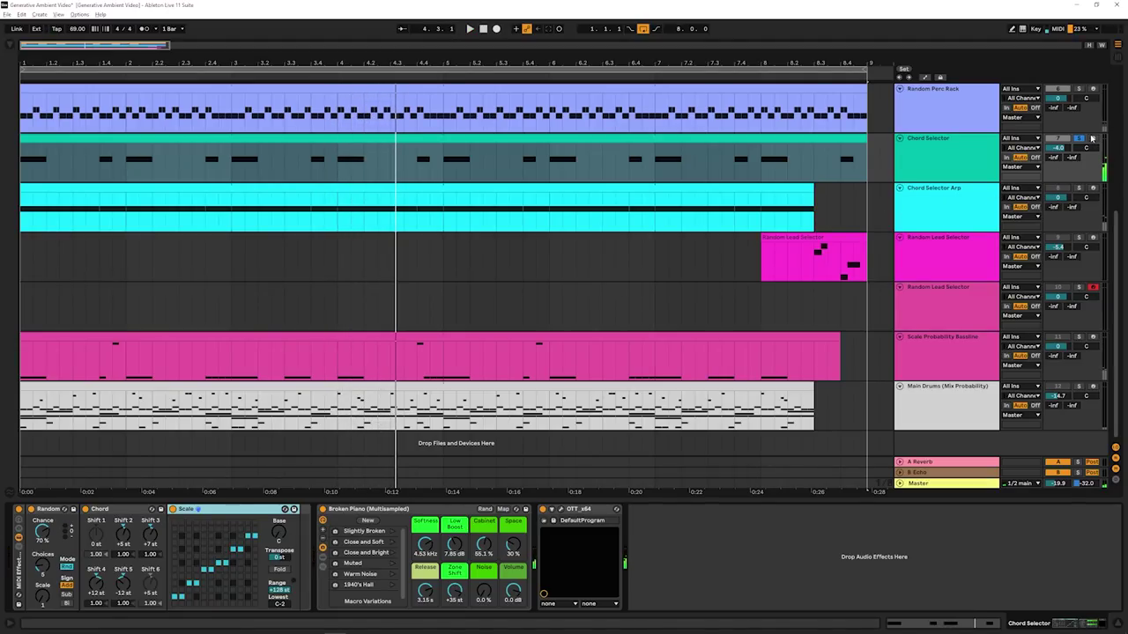
- Play the arrangement from 1.1.1, then scroll down to the Chord Selector Arp track
scroll(797, 237, up, 5)
key(space)
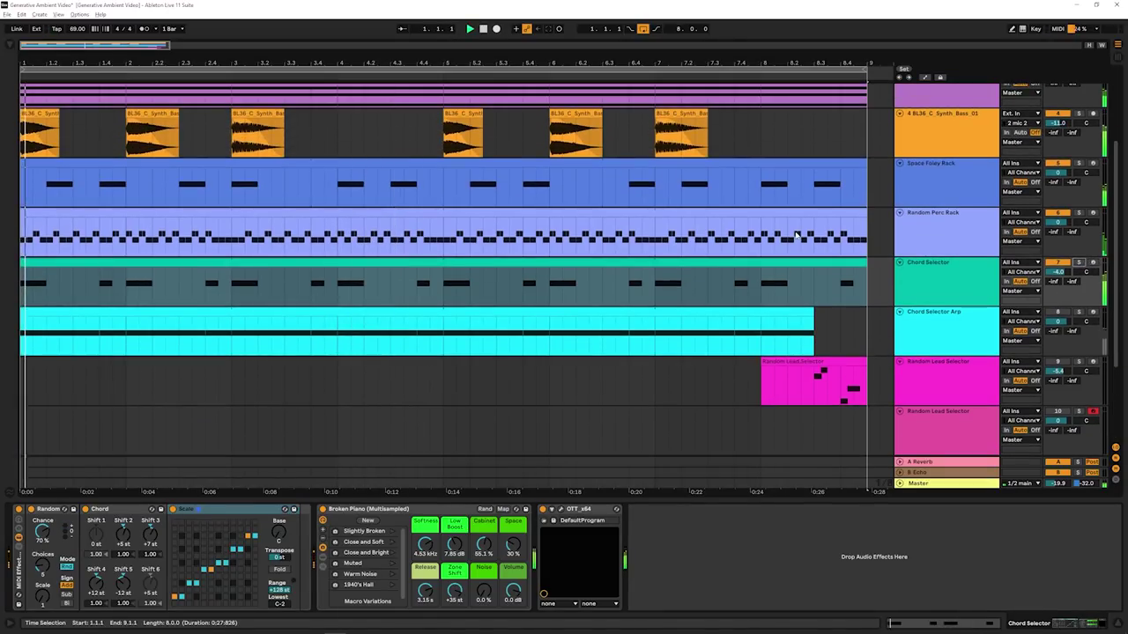
scroll(820, 247, up, 1)
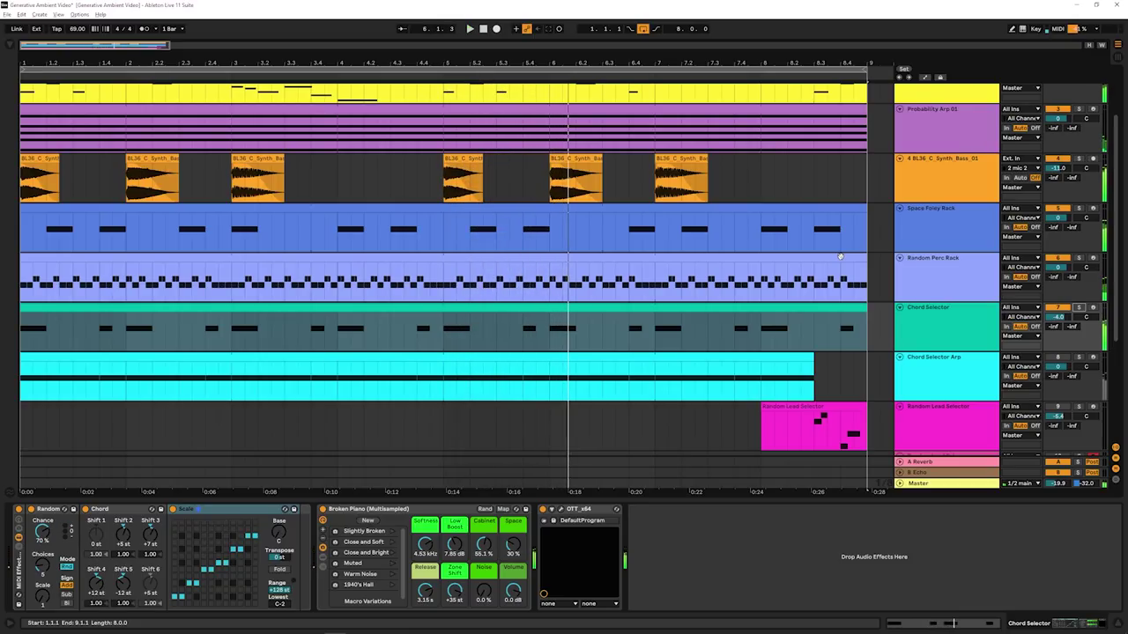
scroll(976, 291, down, 3)
- Open the Chord Selector Arp clip's notes folded to used pitches, then return to its effects chain
click(977, 304)
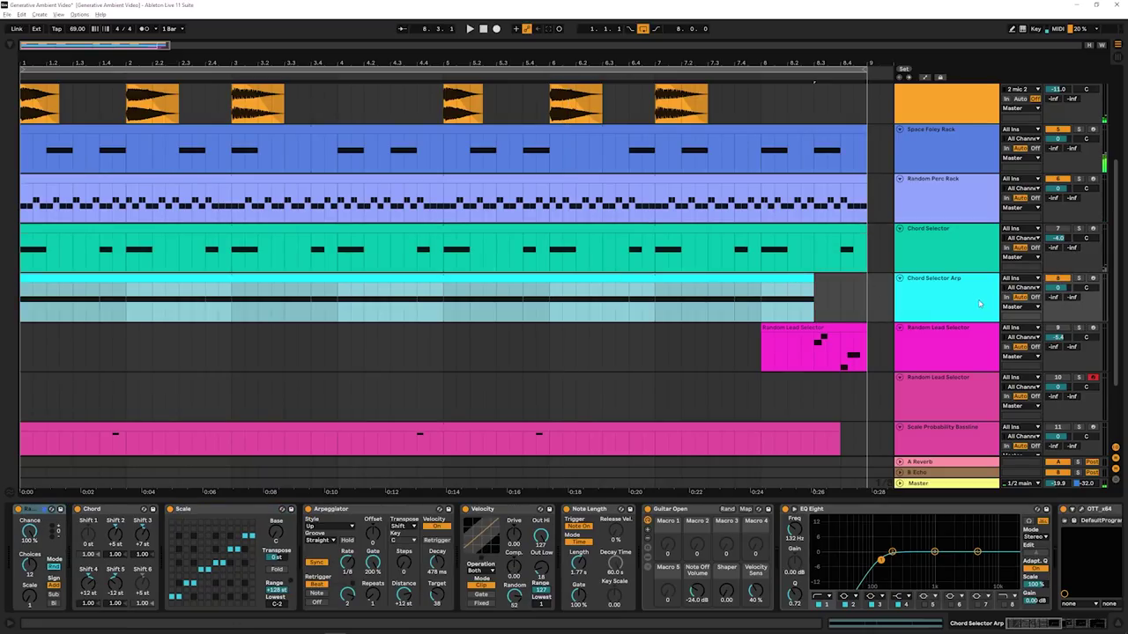
click(607, 276)
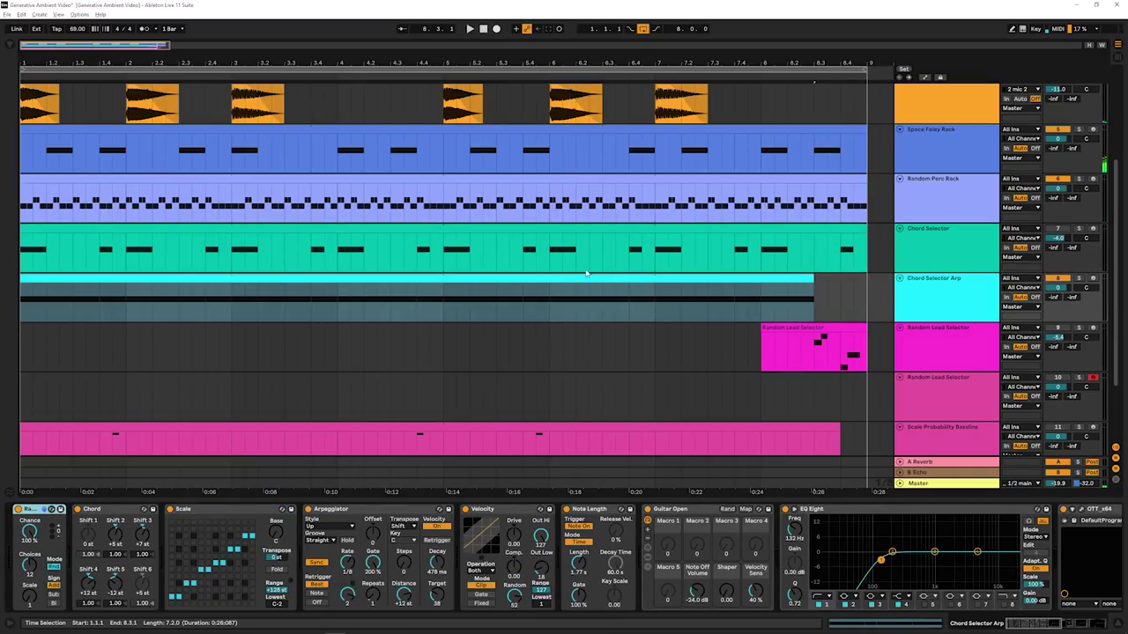
click(572, 294)
double_click(572, 294)
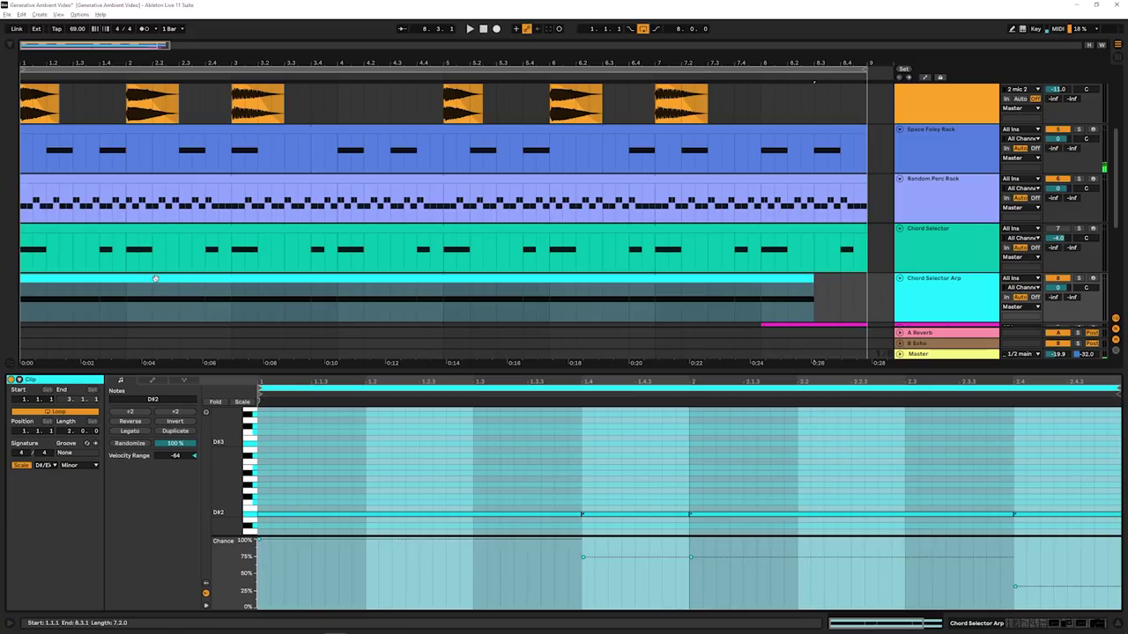
click(350, 461)
key(f)
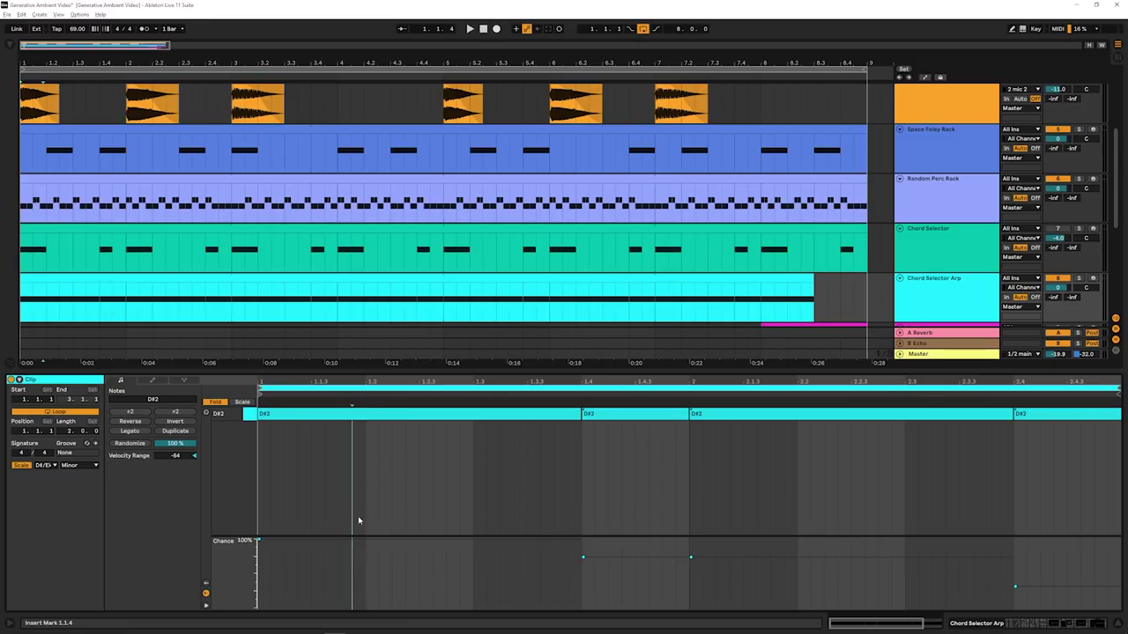
key(shift+Tab)
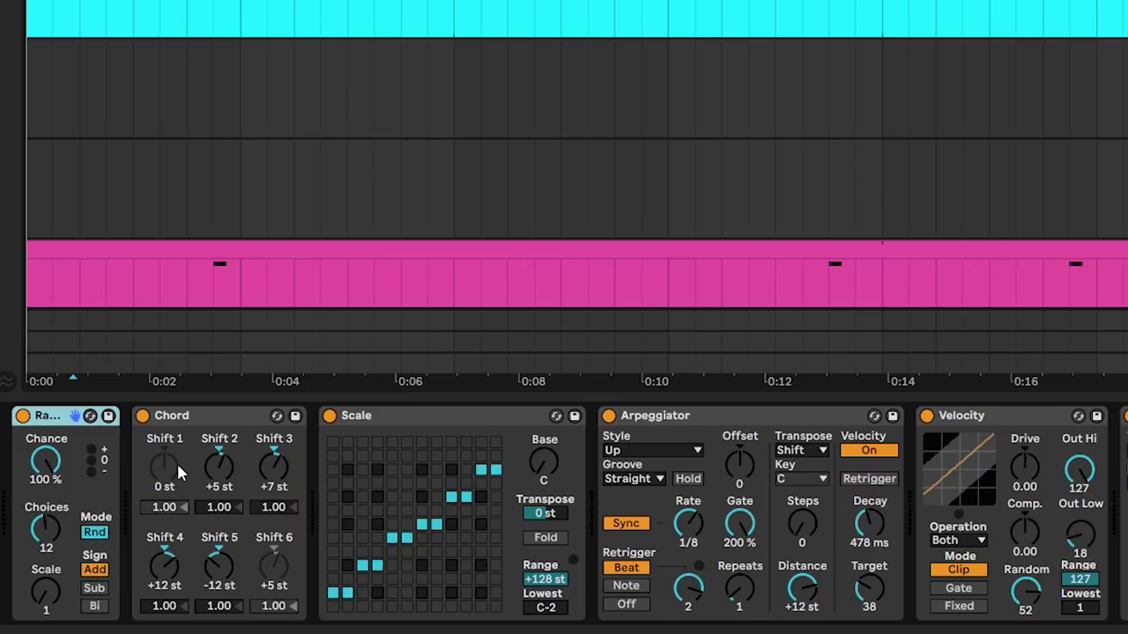
- Inspect the Chord, Scale, Arpeggiator, Velocity and Note Length devices' settings
click(183, 429)
click(357, 416)
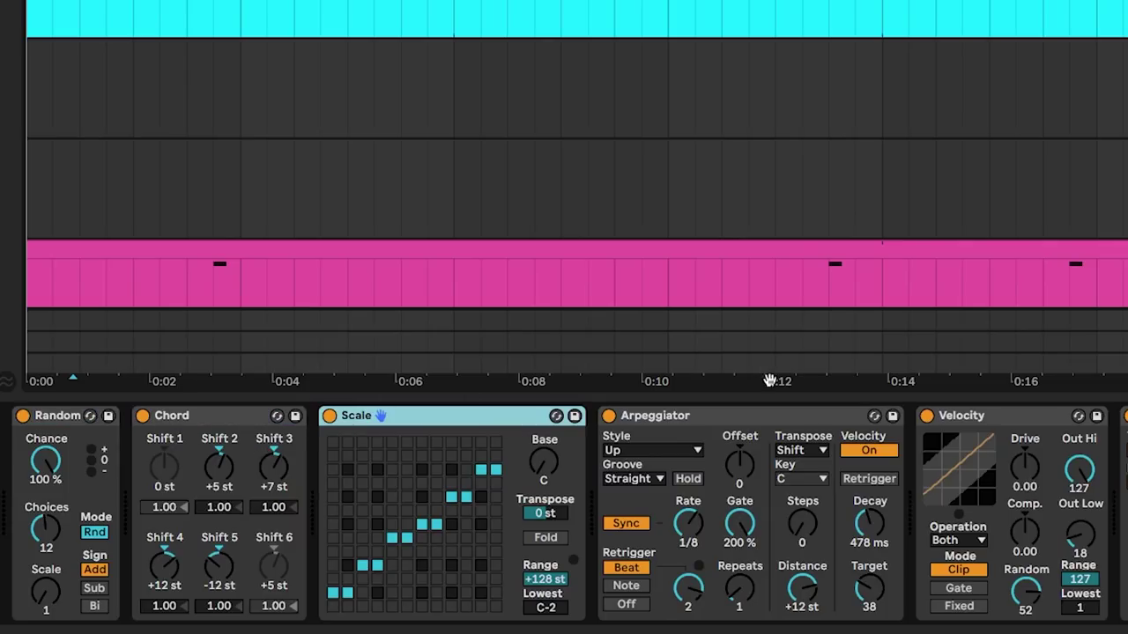
click(729, 420)
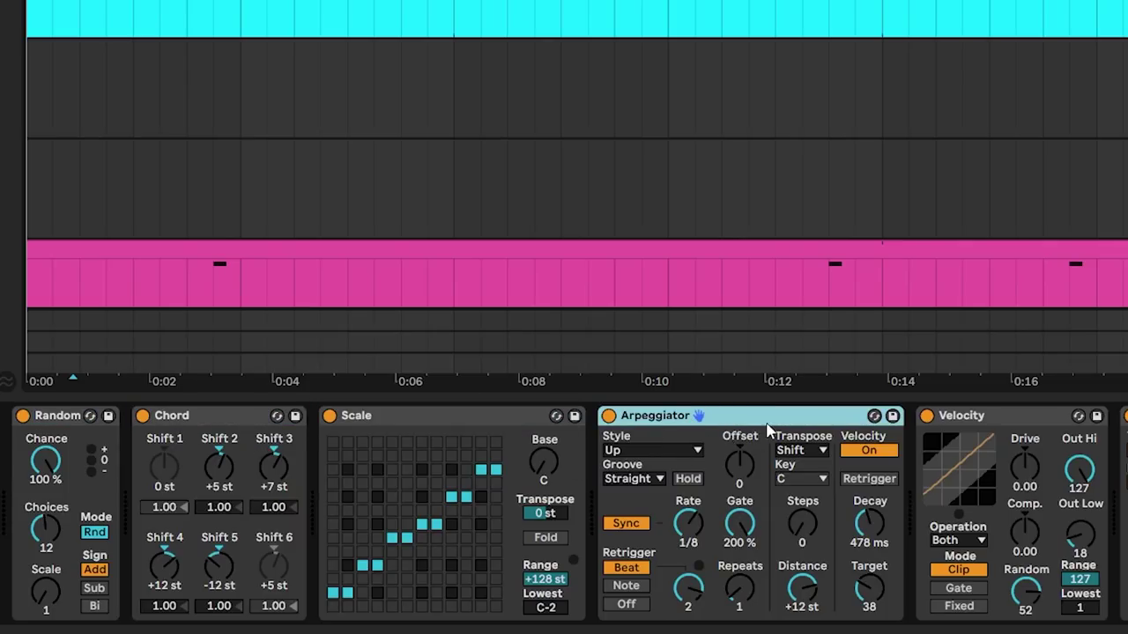
click(1017, 421)
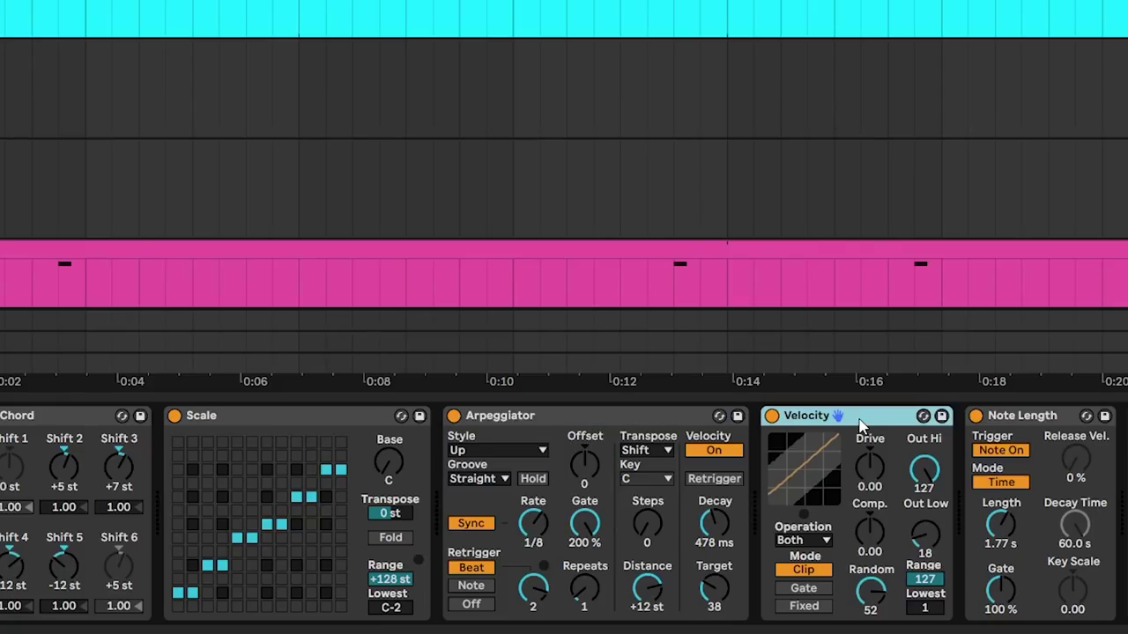
click(870, 608)
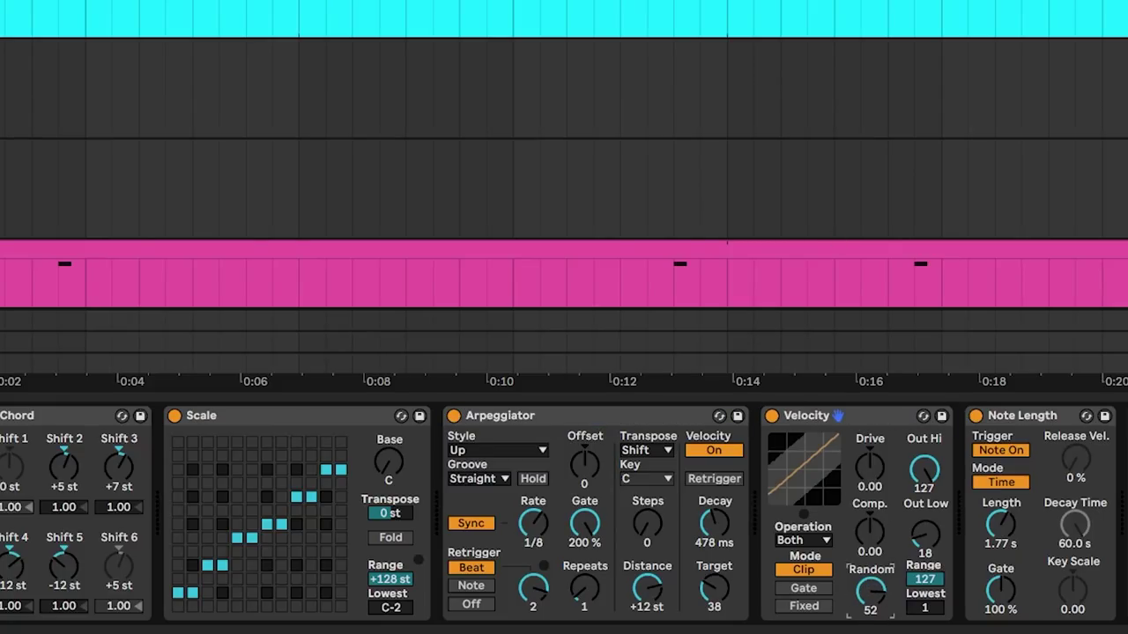
click(1022, 414)
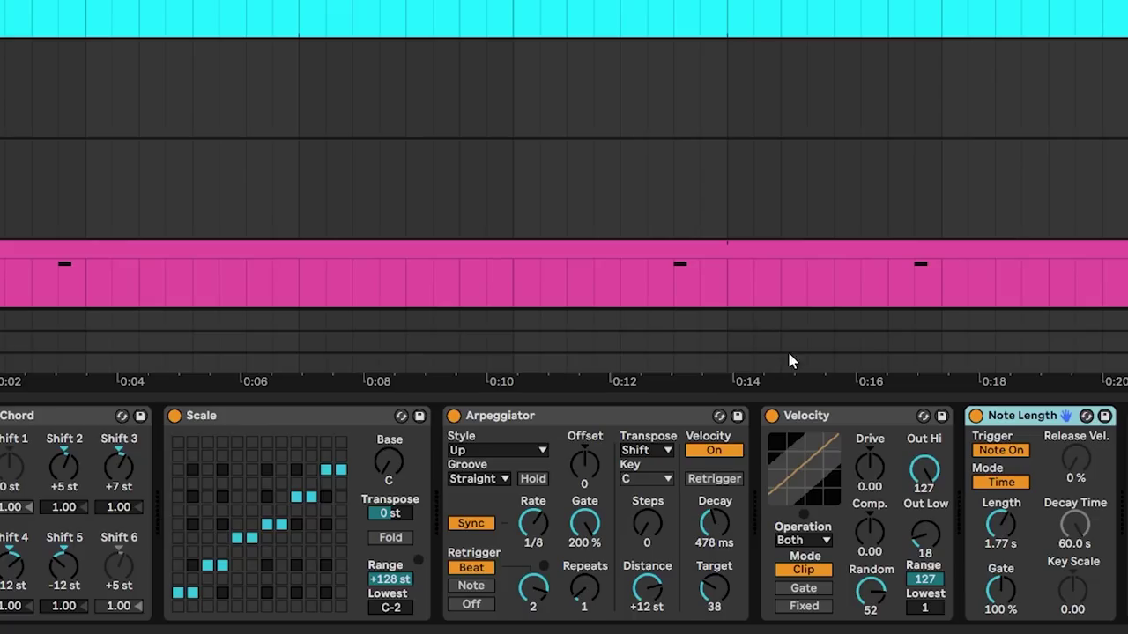
- Group Arpeggiator, Velocity and Note Length into a MIDI Effect Rack, switch it off, and play
click(543, 418)
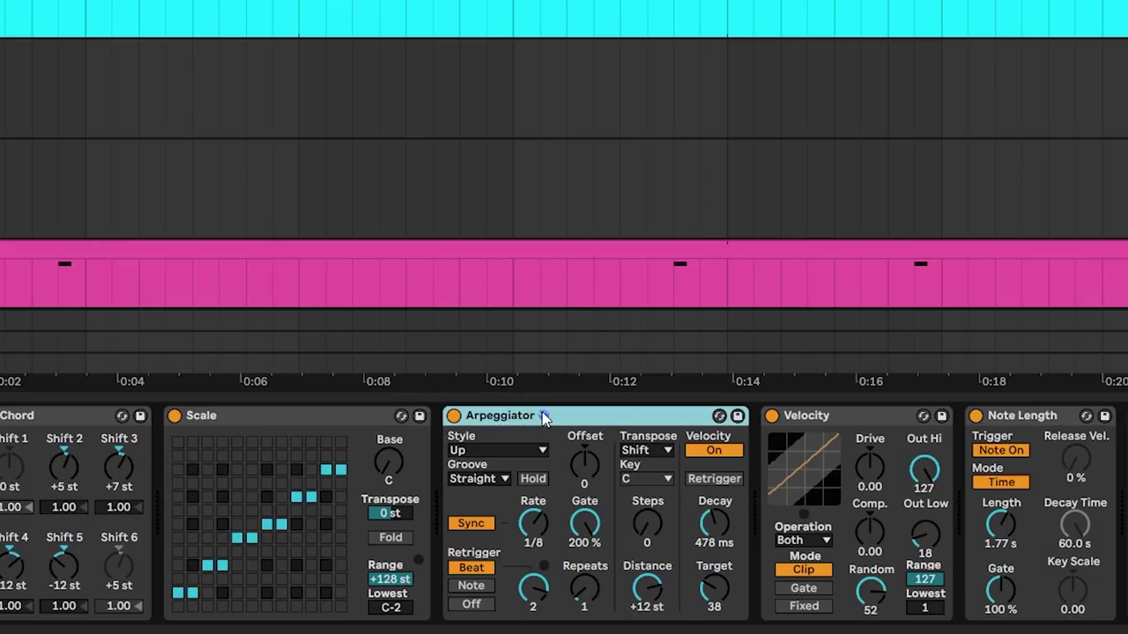
shift+click(1043, 423)
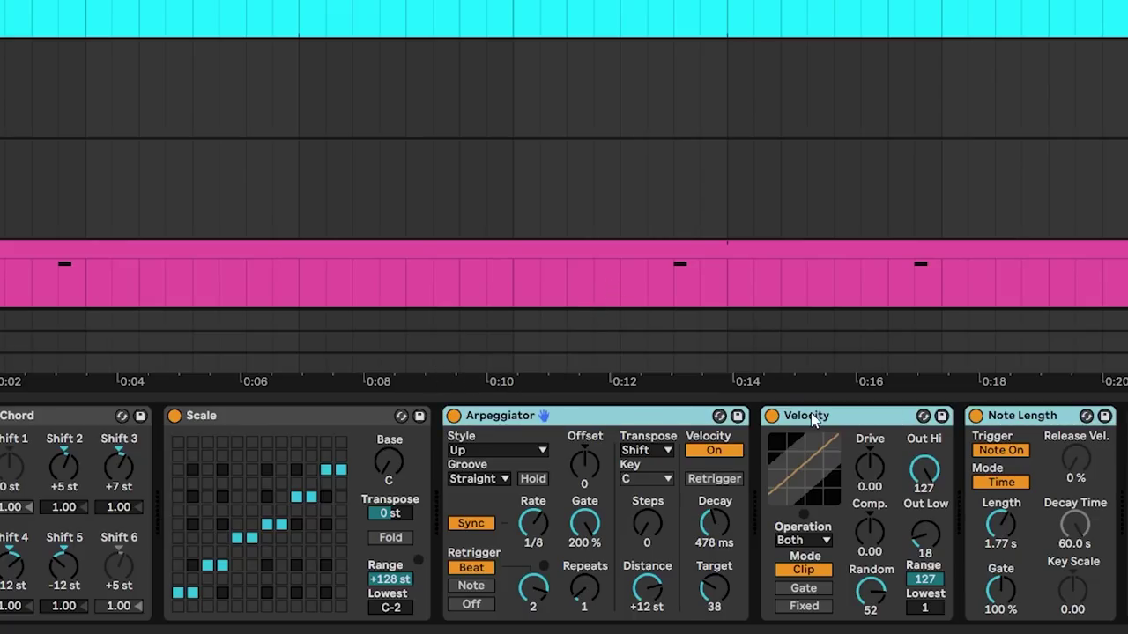
key(ctrl+g)
click(609, 417)
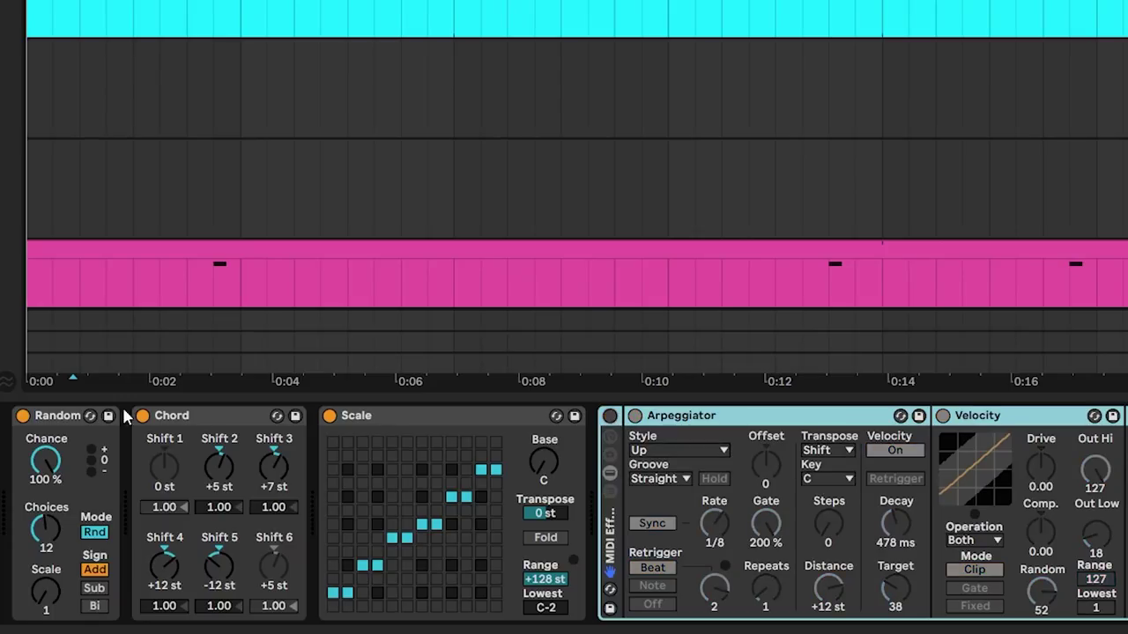
key(space)
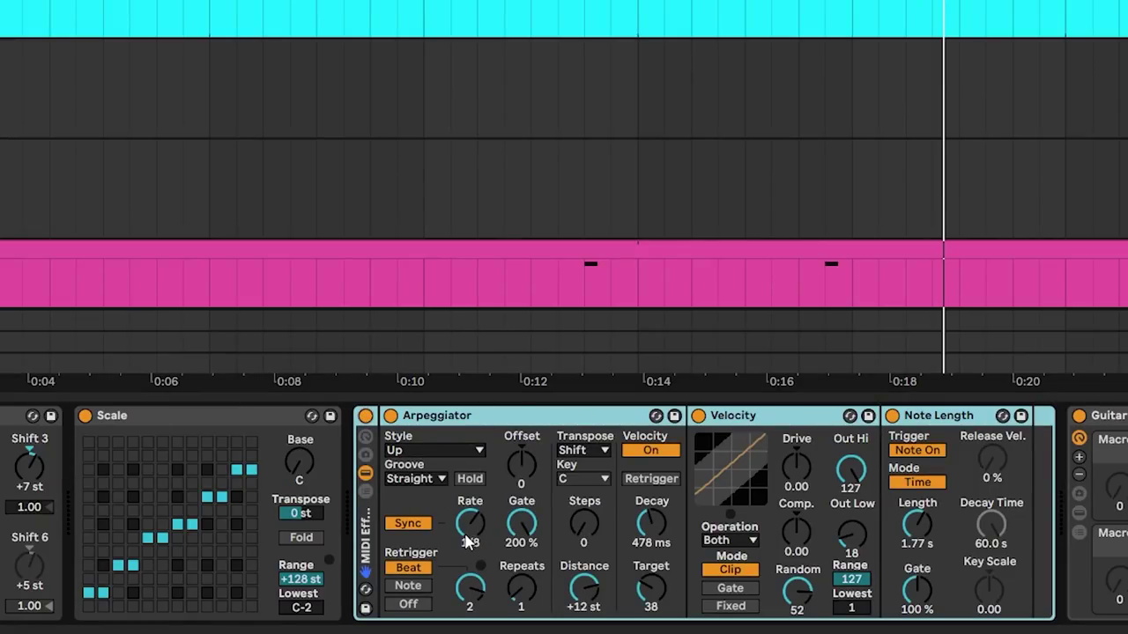
click(943, 423)
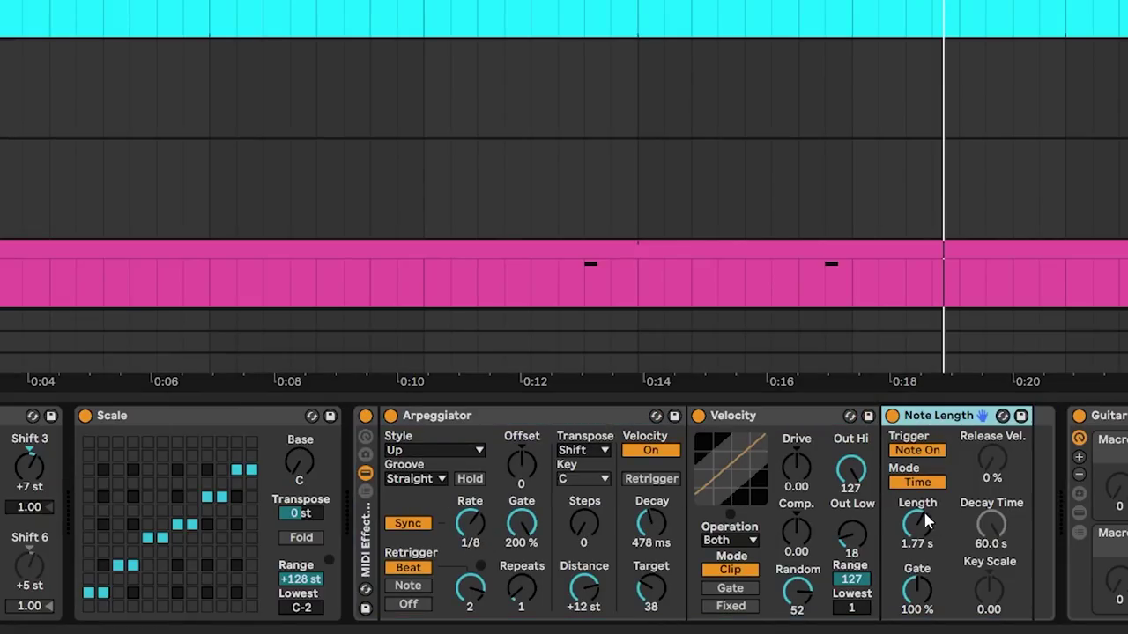
click(367, 562)
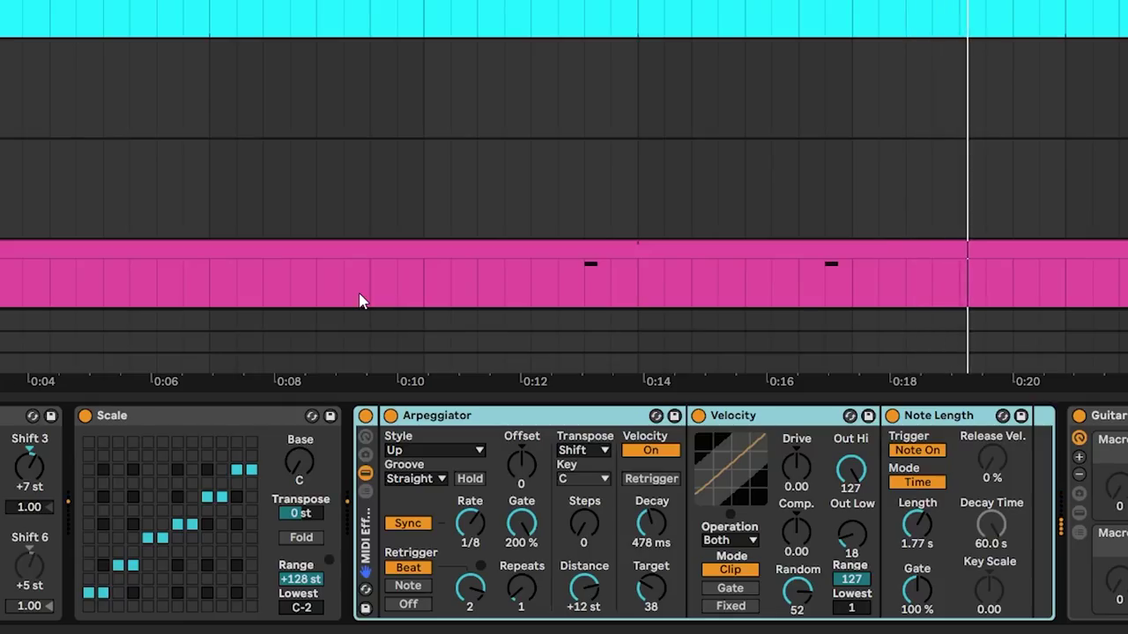
click(407, 527)
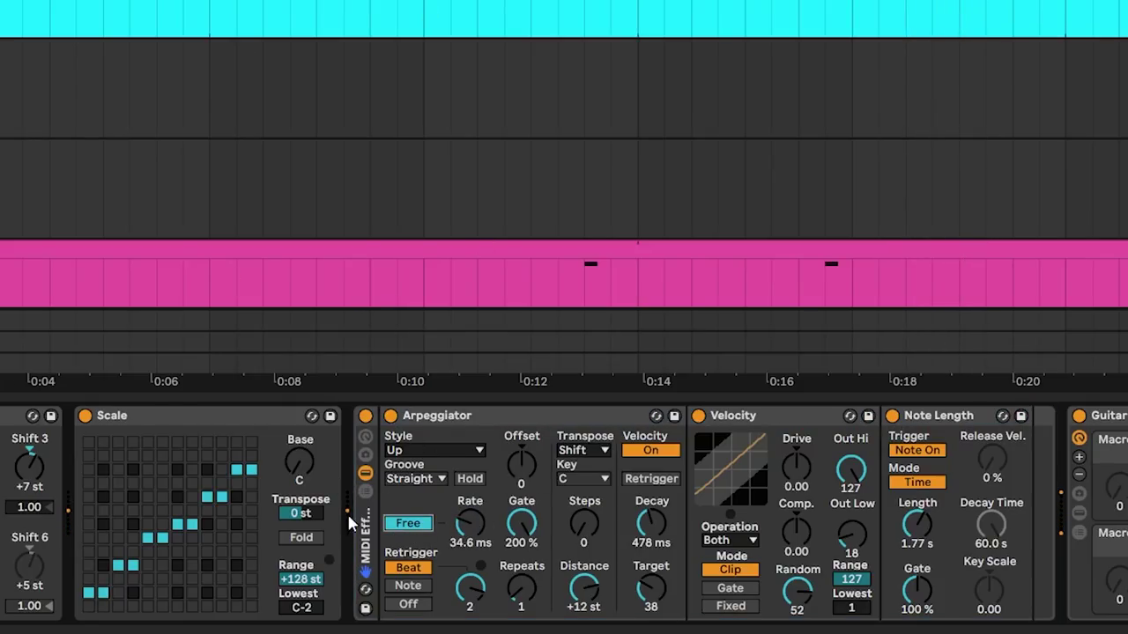
click(458, 527)
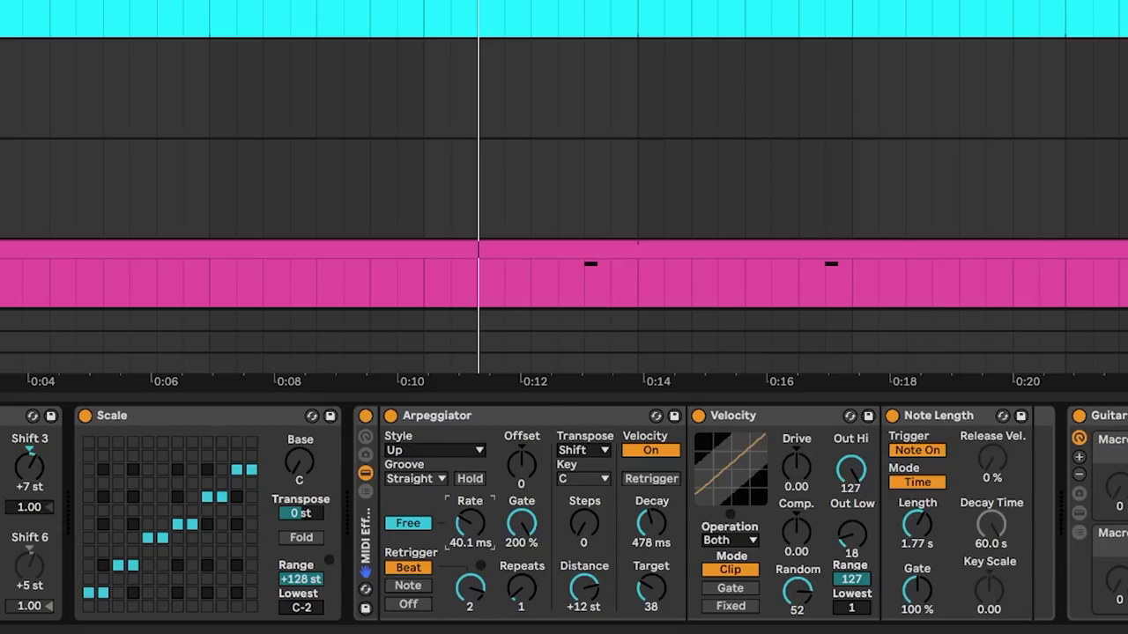
click(409, 527)
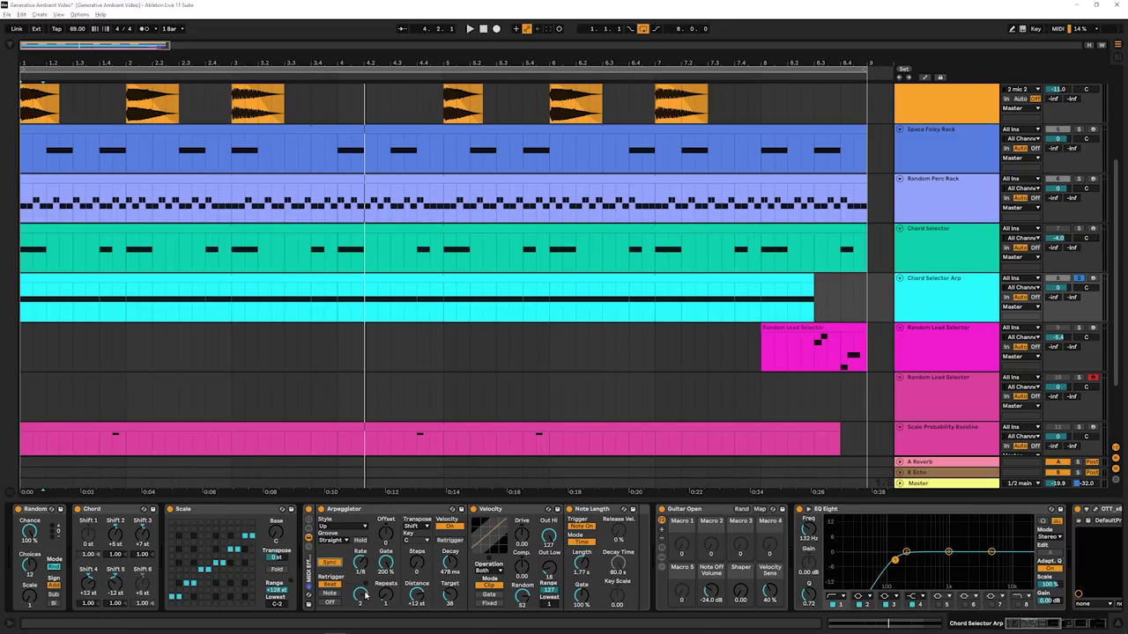
- Turn the Chord Selector track back on, play from bar 1, and show Random Lead Selector's chain
key(space)
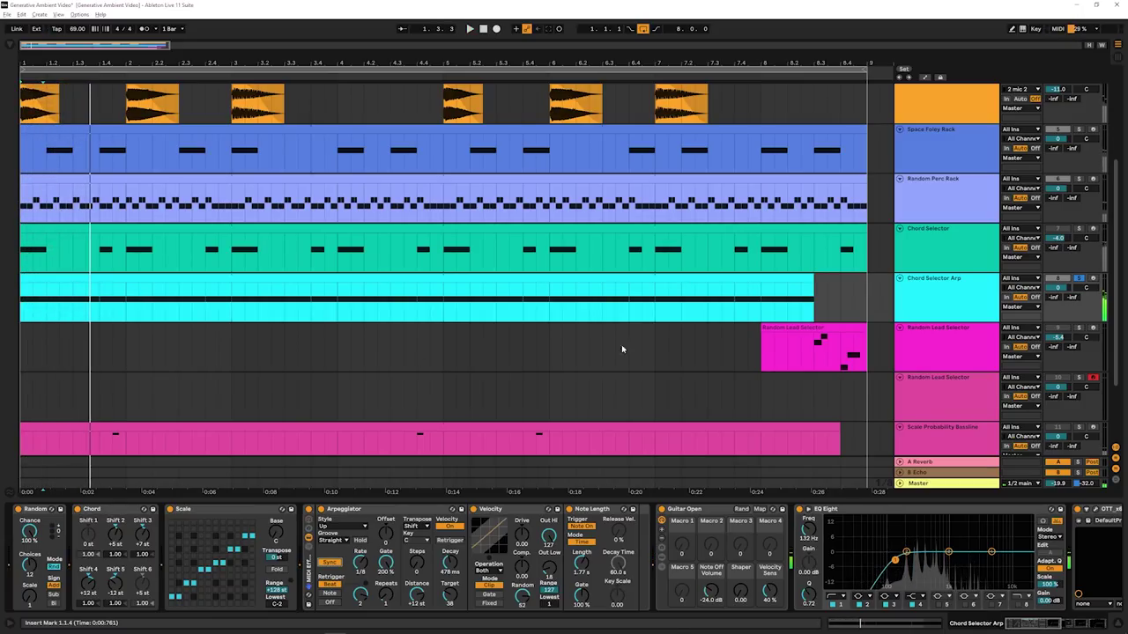
click(1058, 228)
key(space)
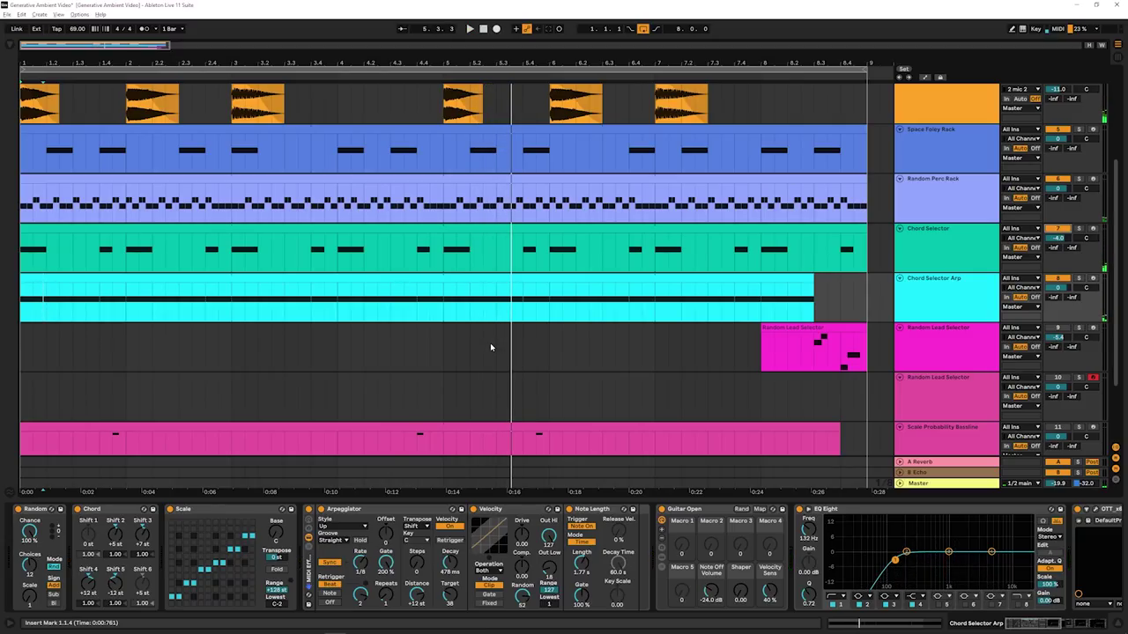
click(490, 342)
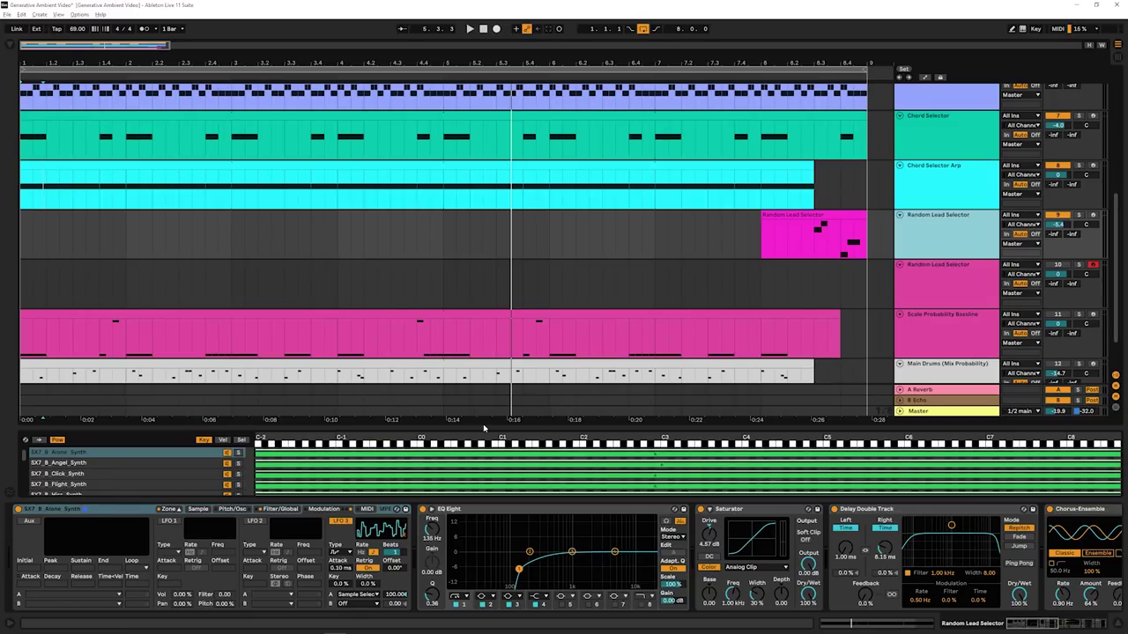
- Enlarge the detail area and solo the second Random Lead Selector track
drag(483, 427, 496, 309)
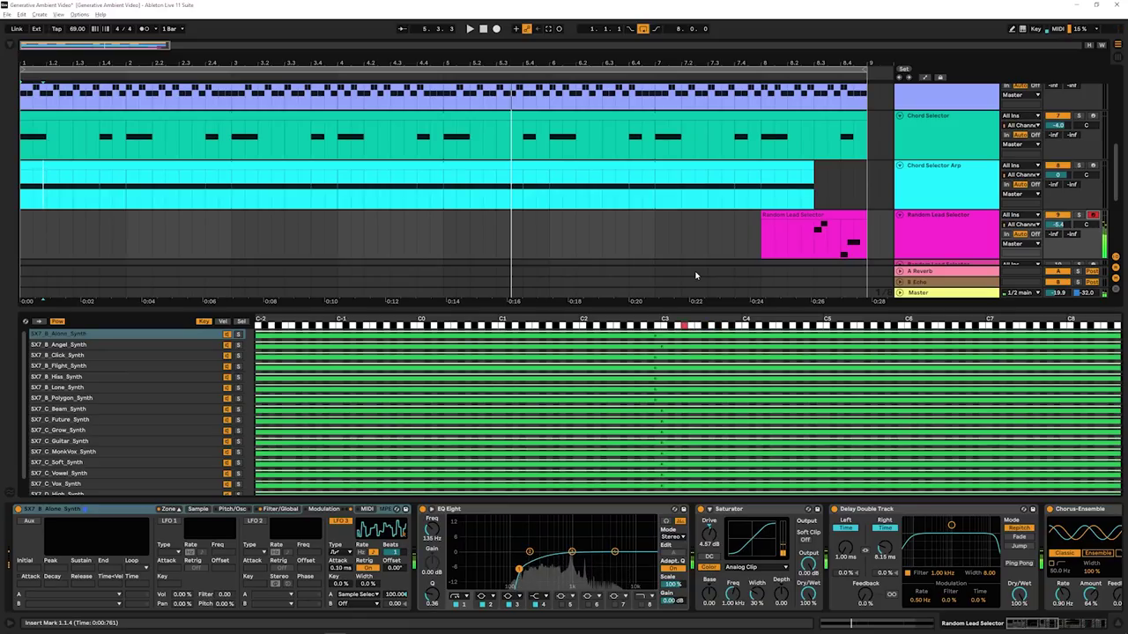
scroll(695, 276, down, 3)
click(1089, 201)
click(1079, 288)
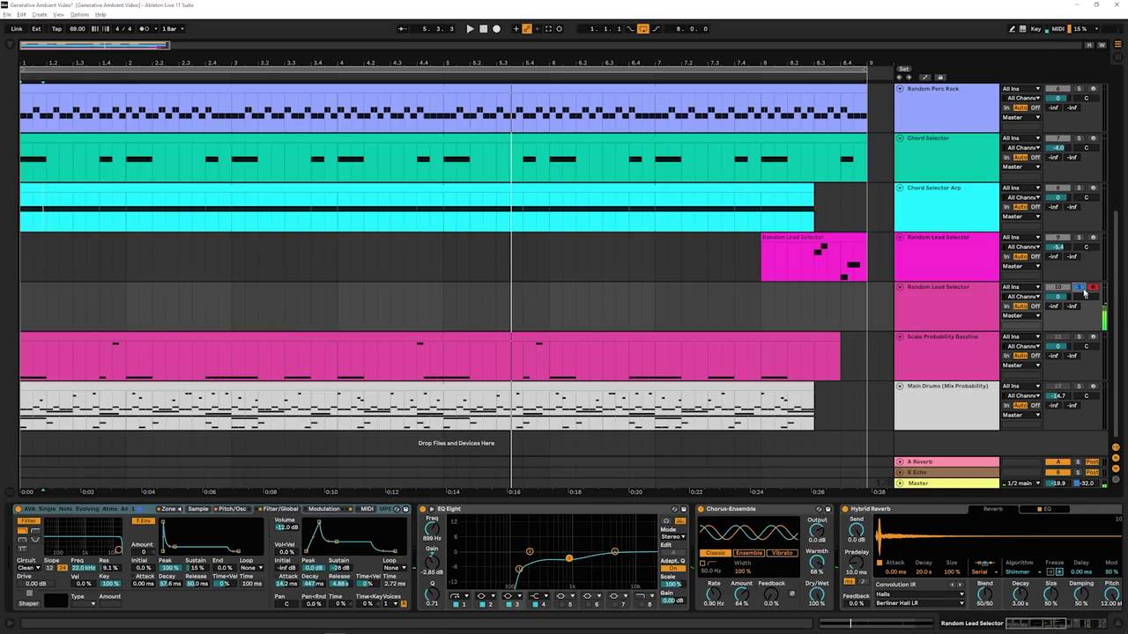
- Open the lead clip, select bars 8–9, and show the SX7_B_Alone_Synth sample waveform
double_click(857, 254)
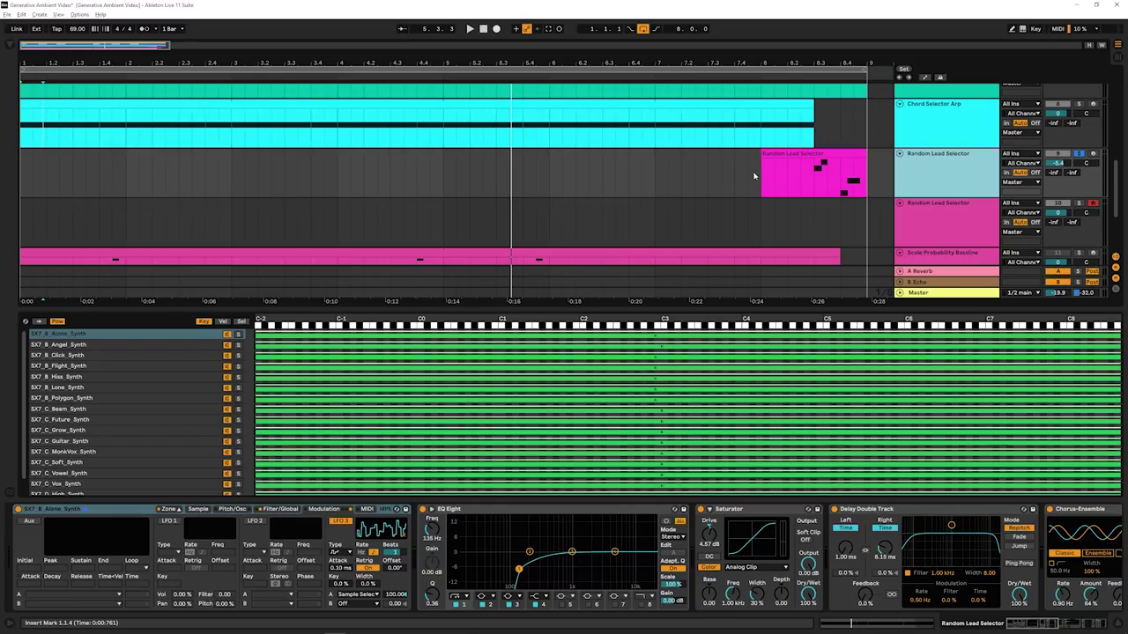
drag(755, 177, 868, 179)
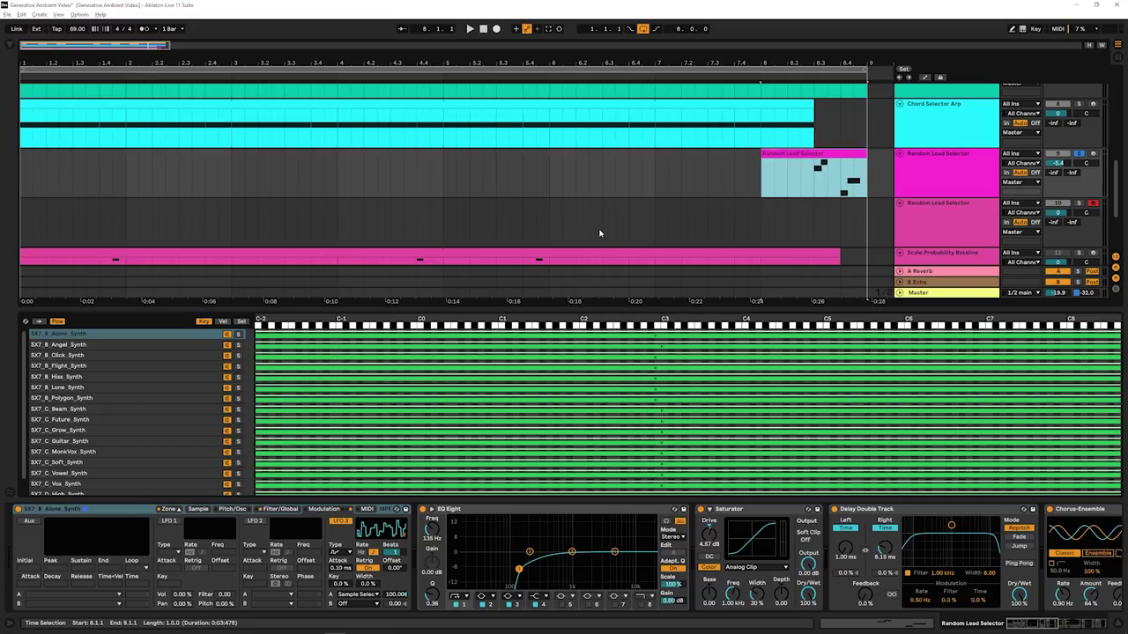
click(198, 509)
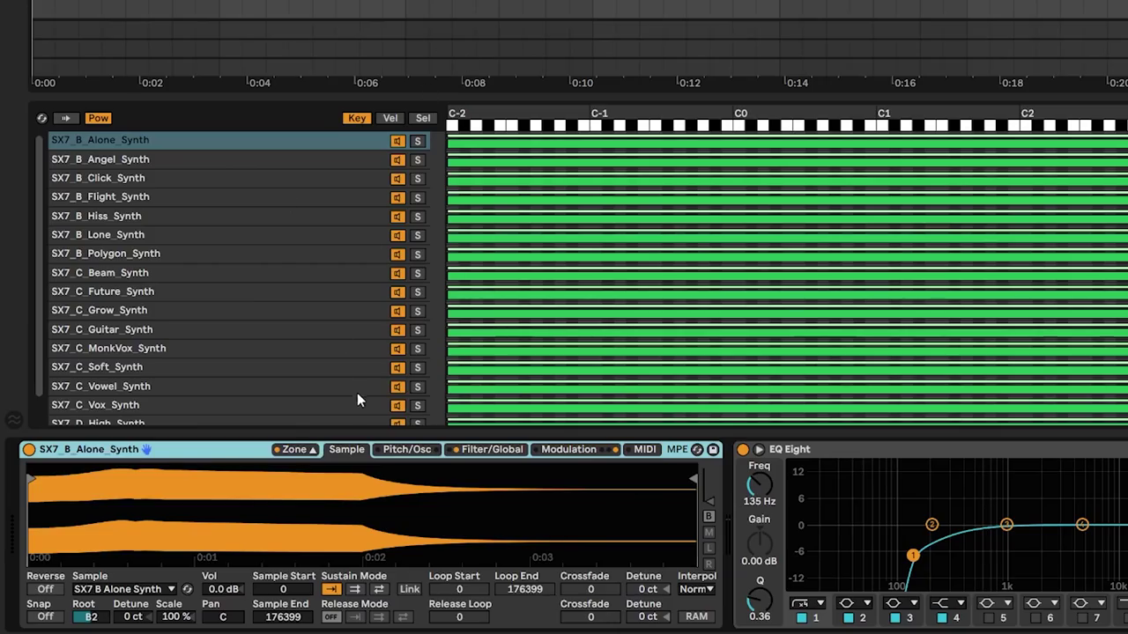
- Enlarge the SX7 zone list and view zones by velocity, key, then selector range
click(294, 450)
click(294, 450)
drag(282, 91, 284, 0)
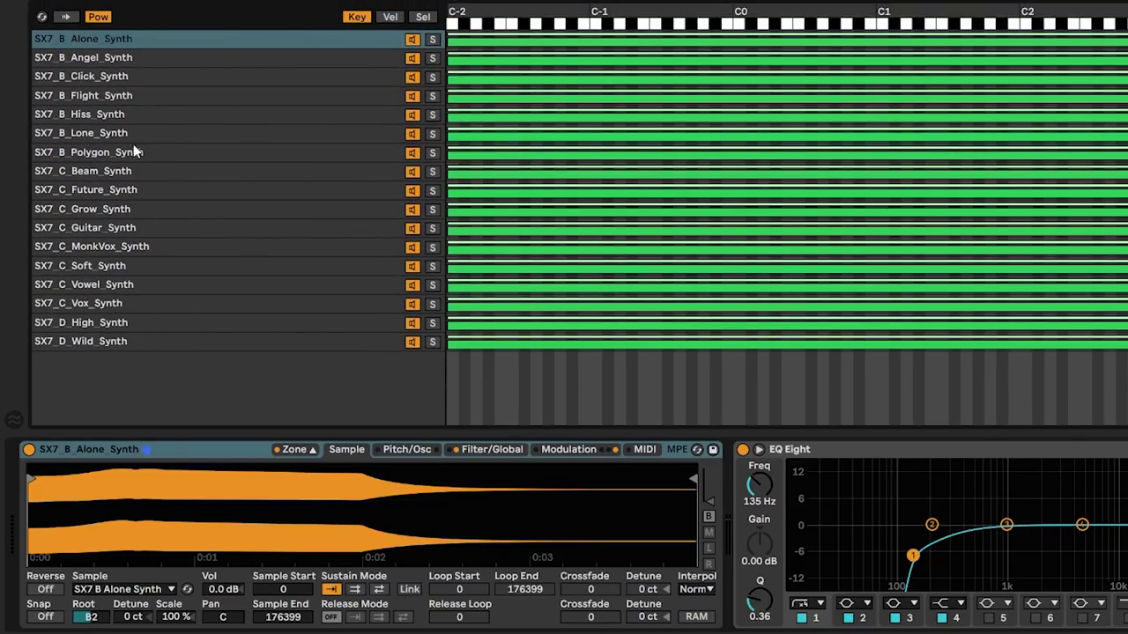
click(389, 16)
click(358, 17)
click(423, 17)
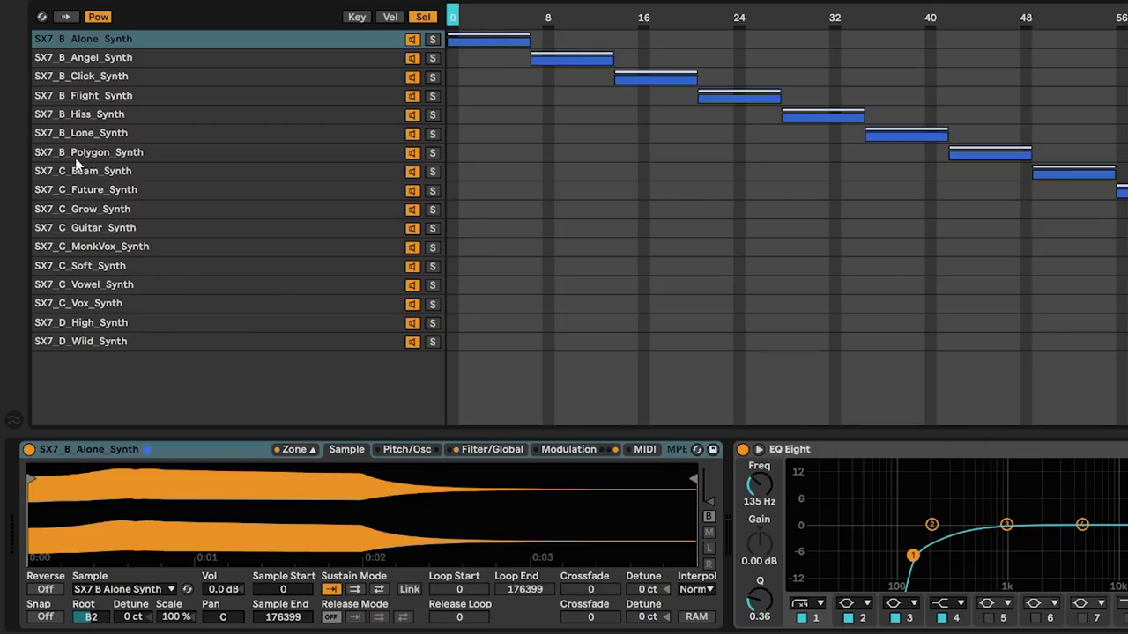
- Enable LFO 3 Retrig in the sampler's modulation settings, keeping its waveform unchanged
click(568, 450)
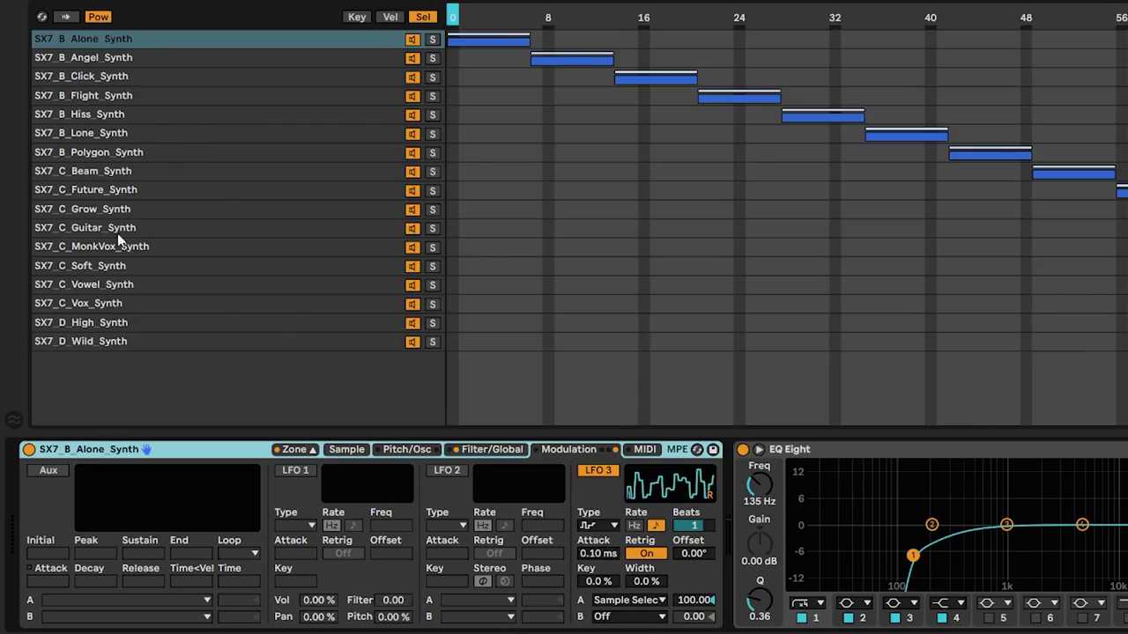
click(647, 554)
click(606, 526)
click(614, 534)
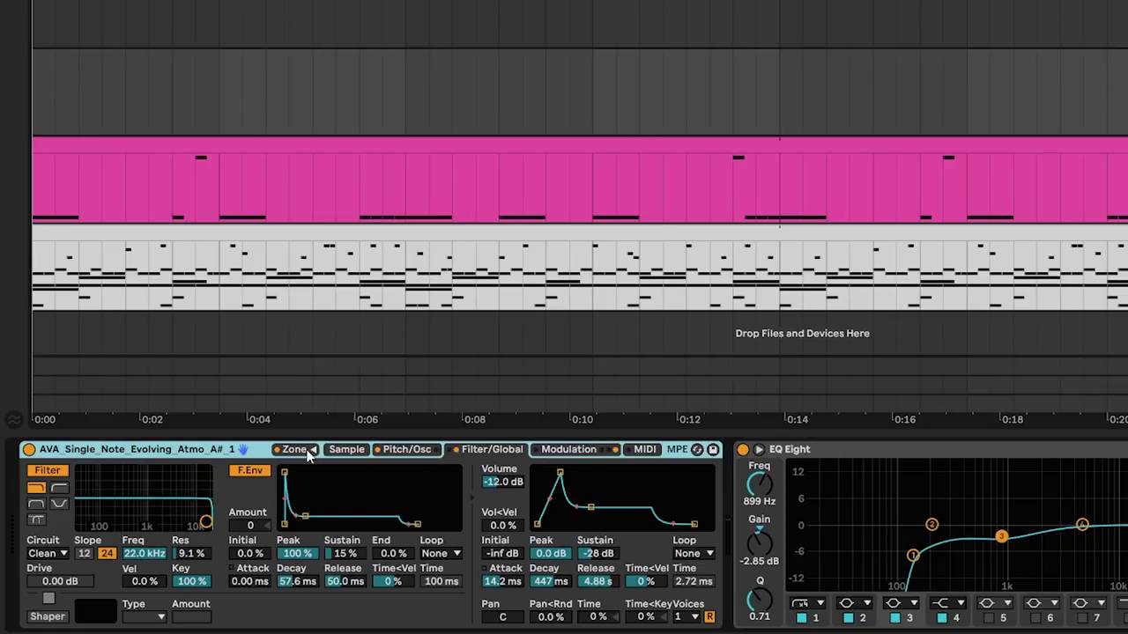
- Show the AVA zone list, browse to Remix Folder > VOCALS, then hide the browser
click(293, 450)
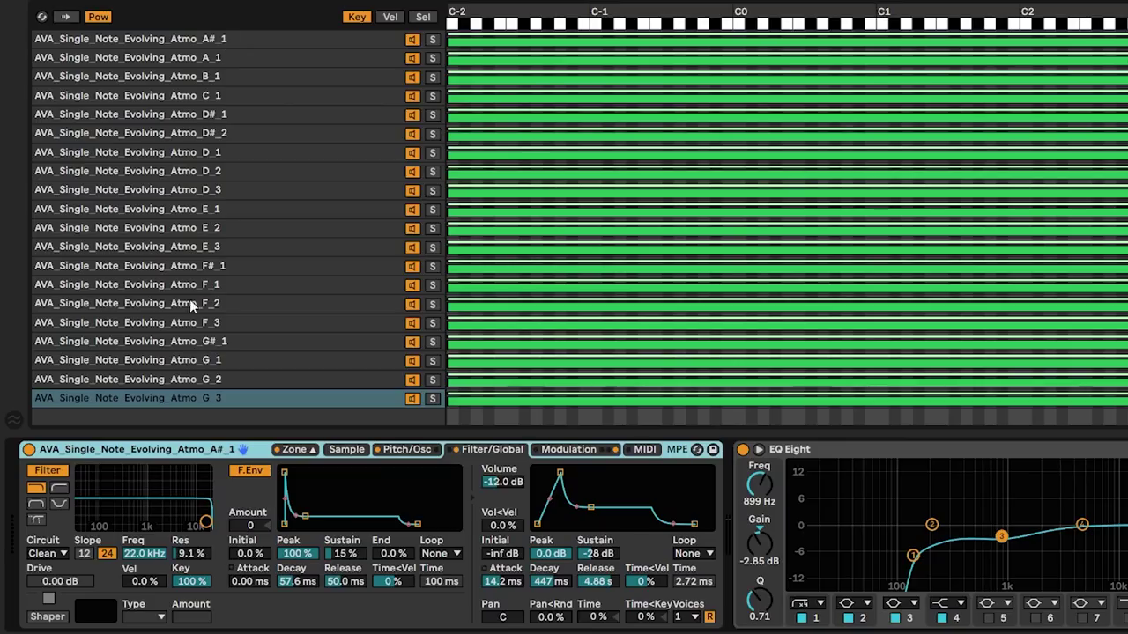
click(42, 415)
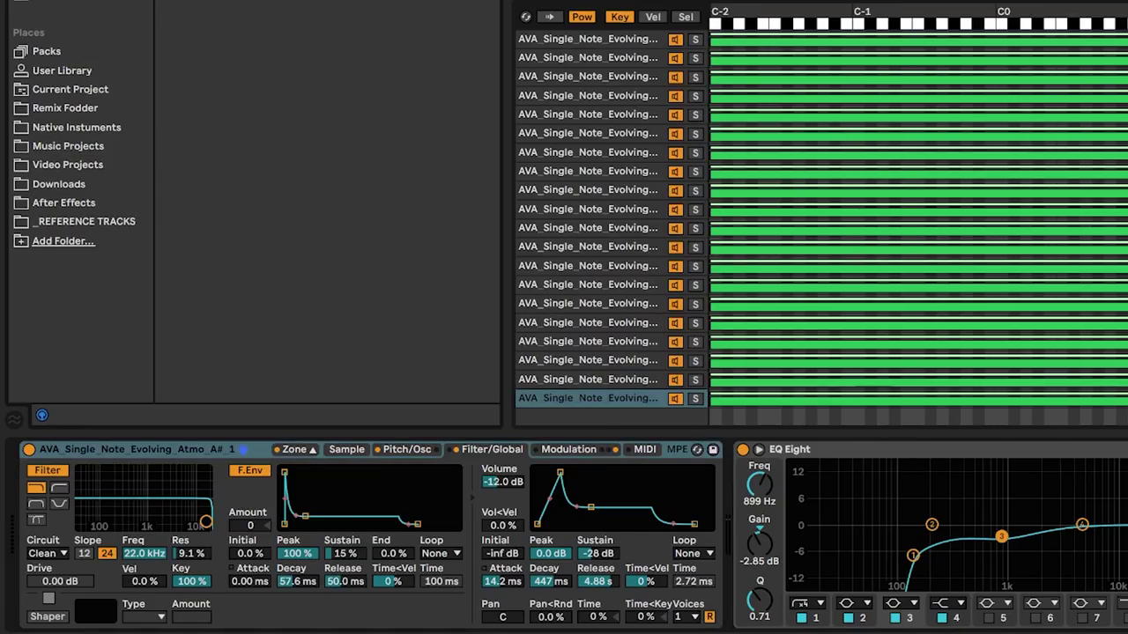
click(66, 108)
click(263, 94)
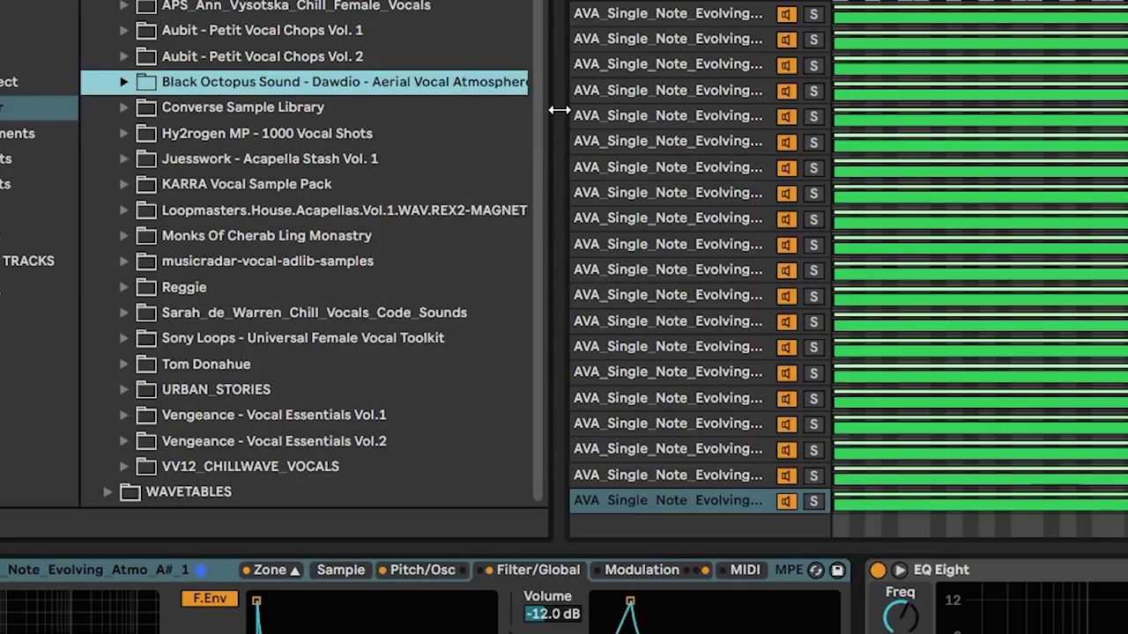
drag(559, 109, 503, 124)
key(Left)
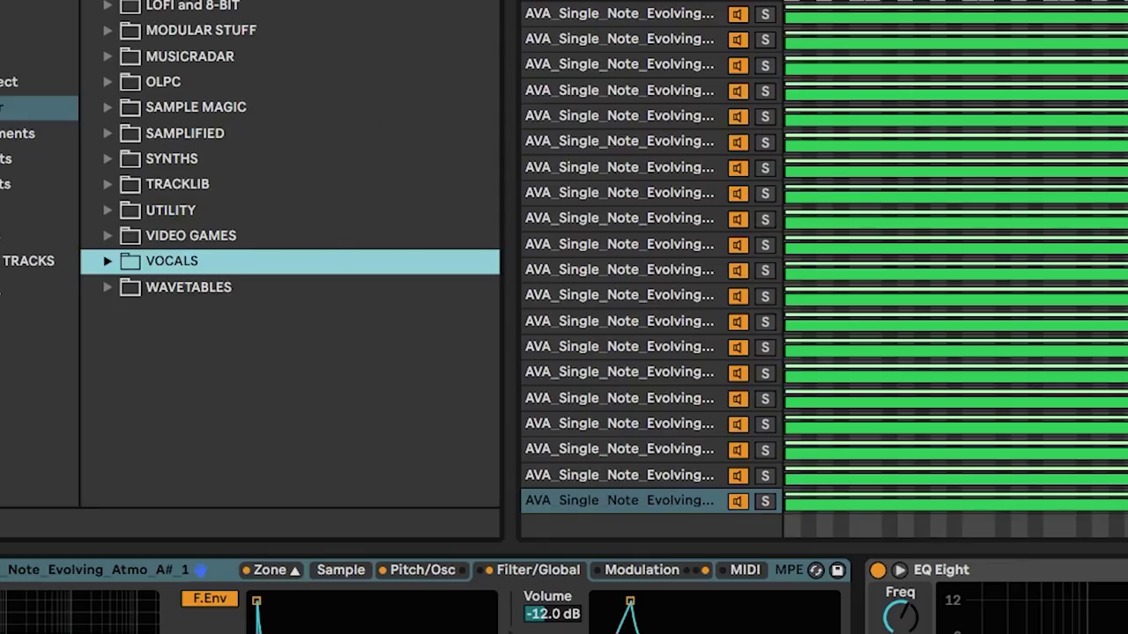
key(super+alt+b)
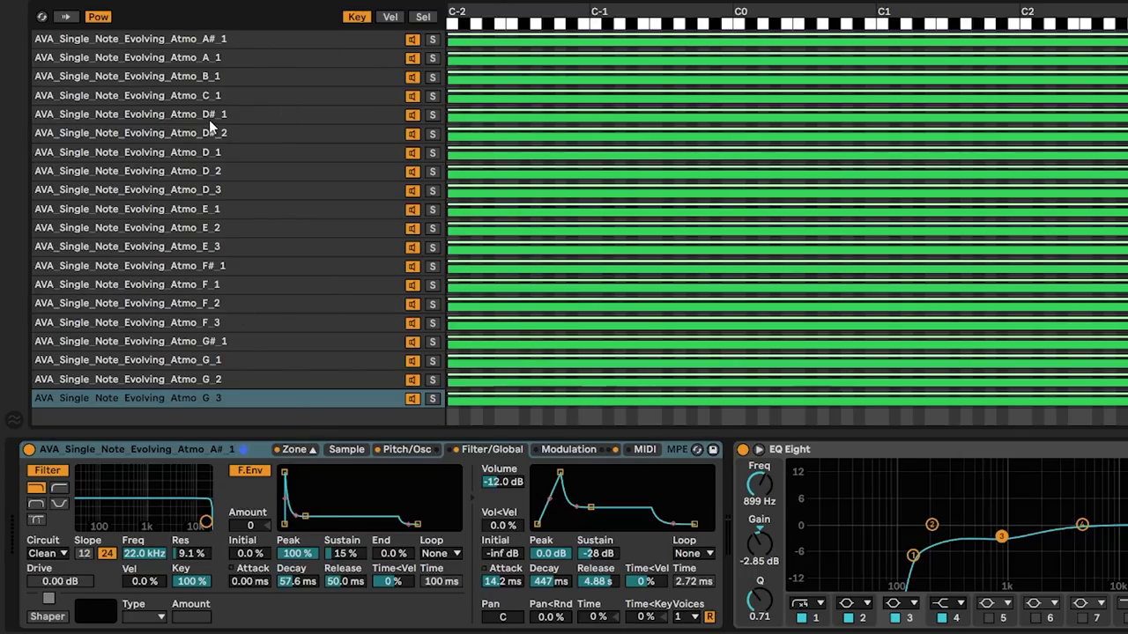
click(346, 449)
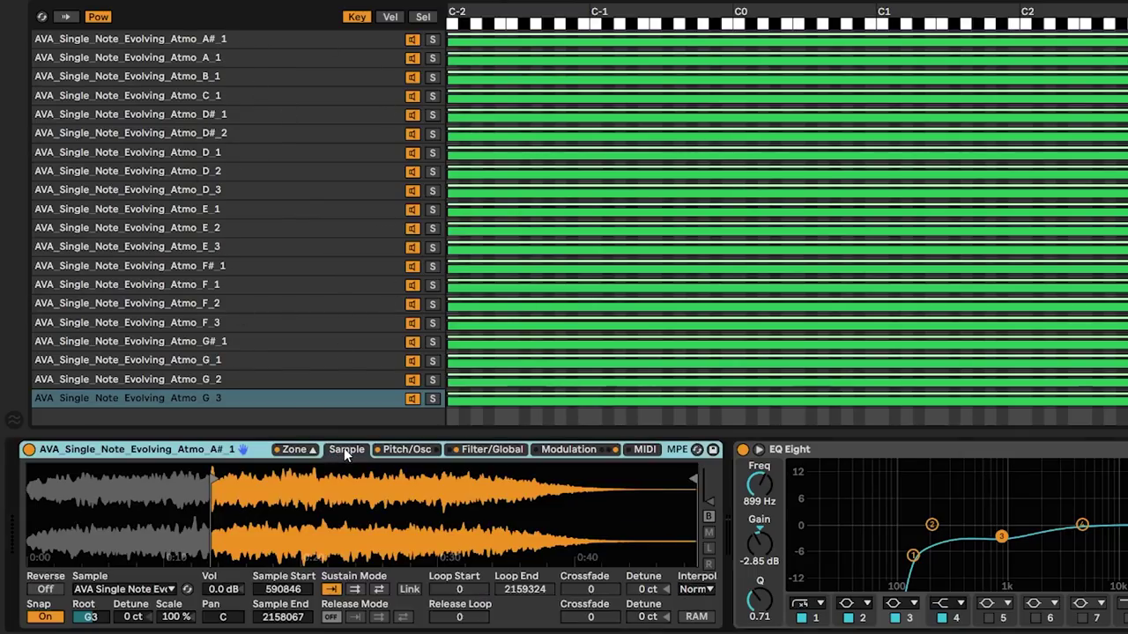
click(169, 39)
click(168, 58)
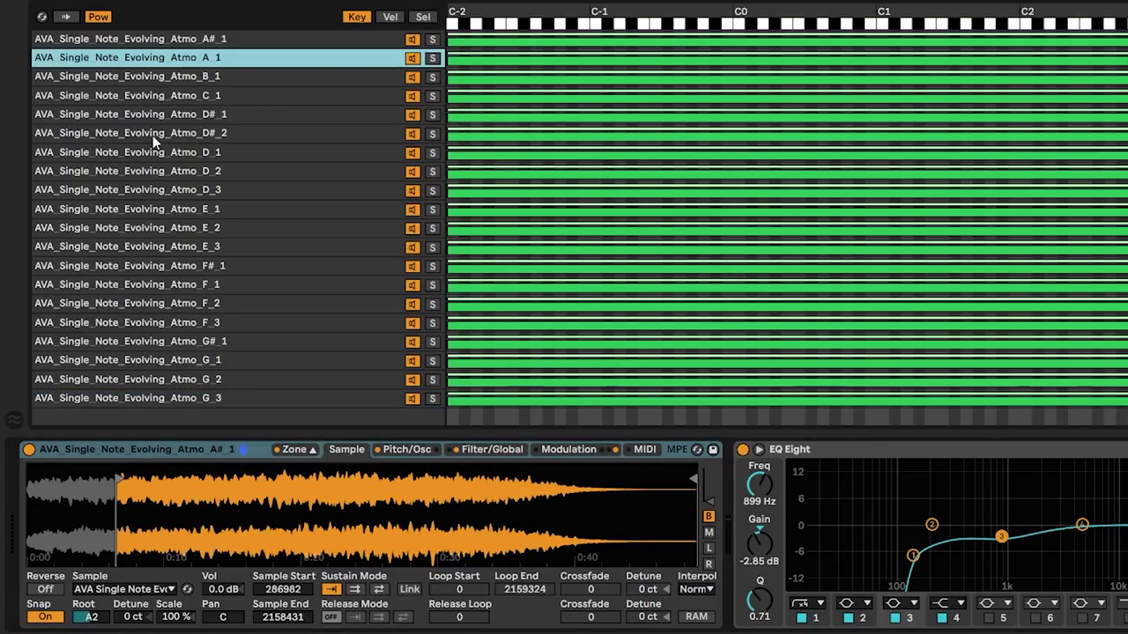
click(230, 72)
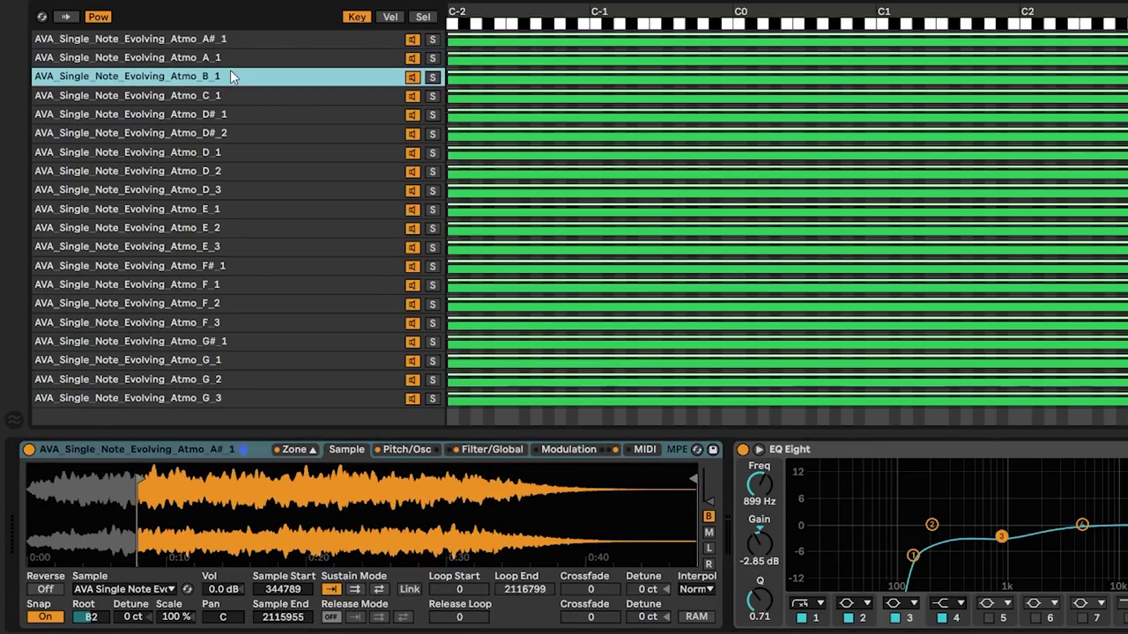
click(230, 94)
click(231, 110)
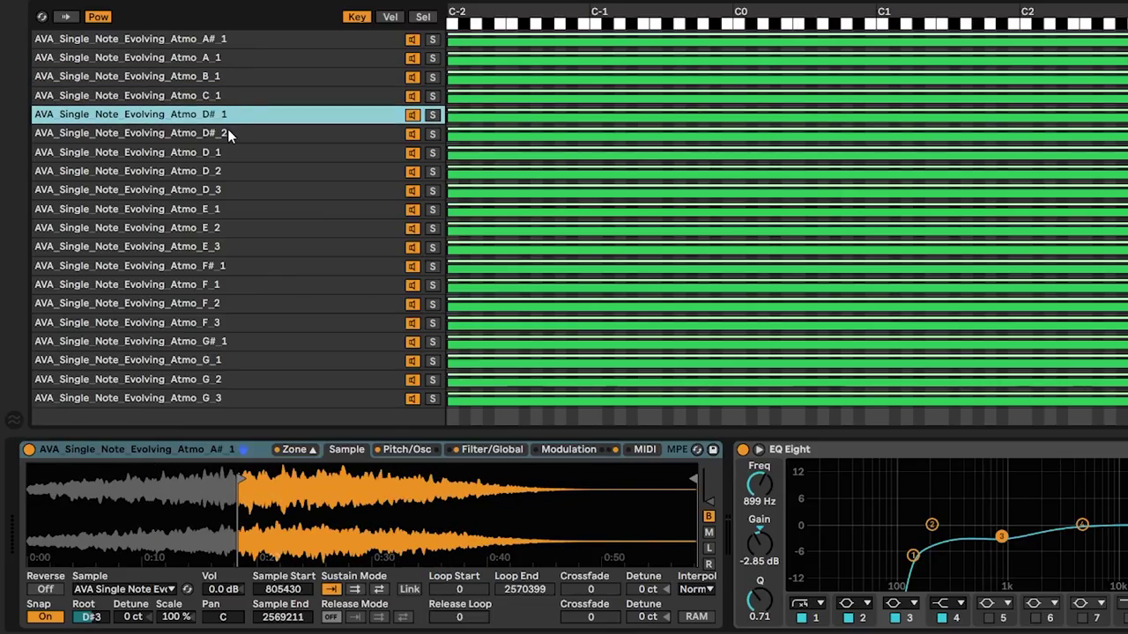
key(Down)
key(Down)
key(Down)
key(Down)
key(Down)
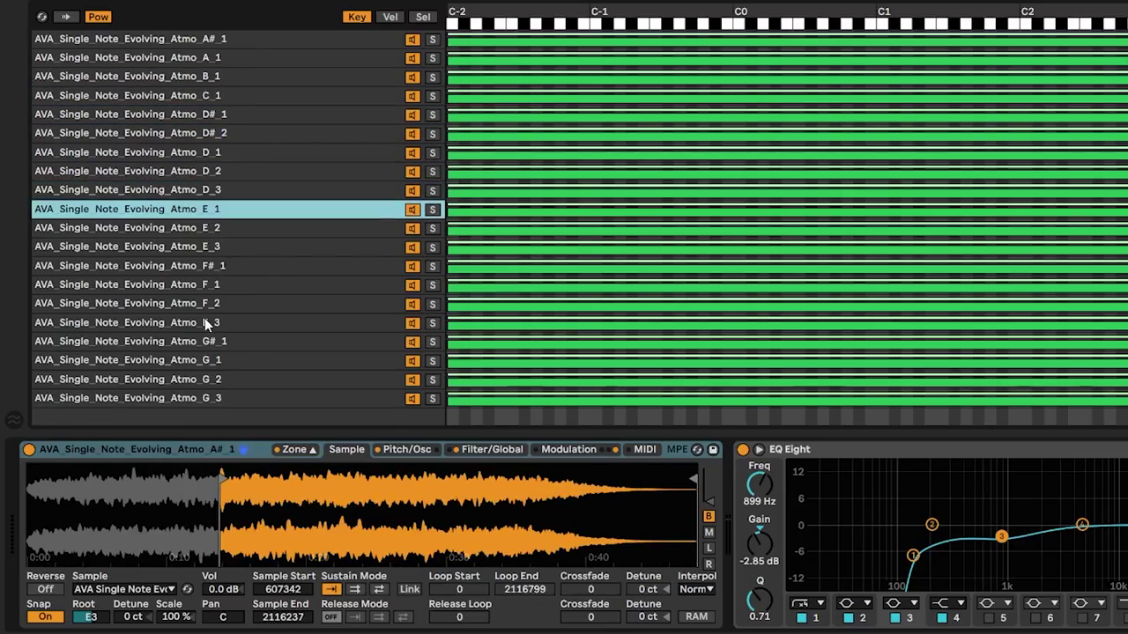
click(219, 231)
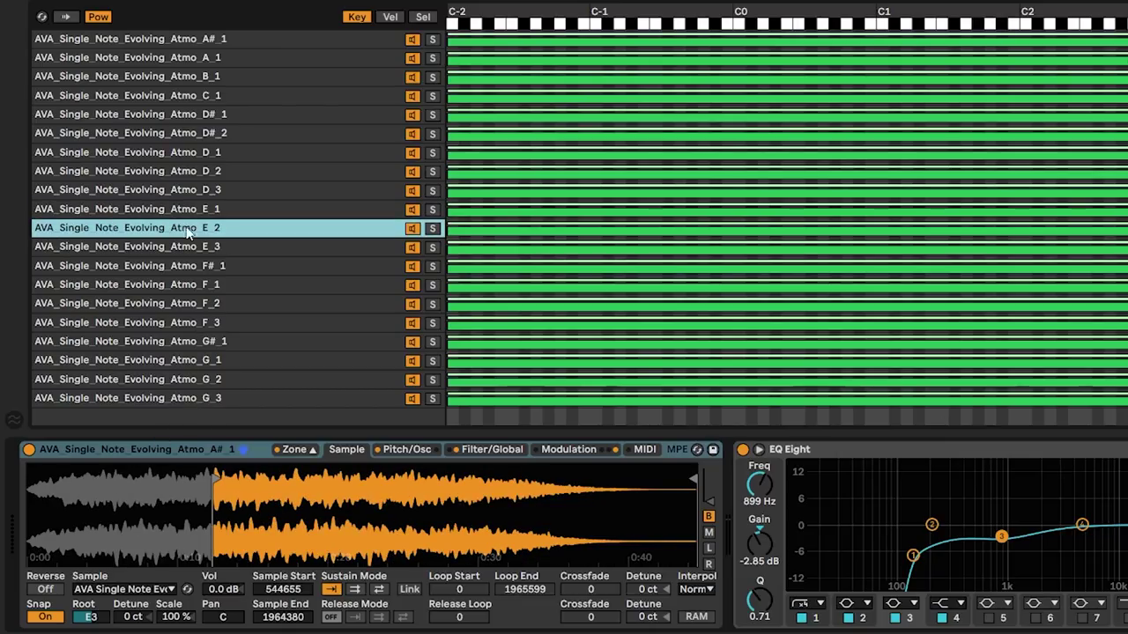
key(Down)
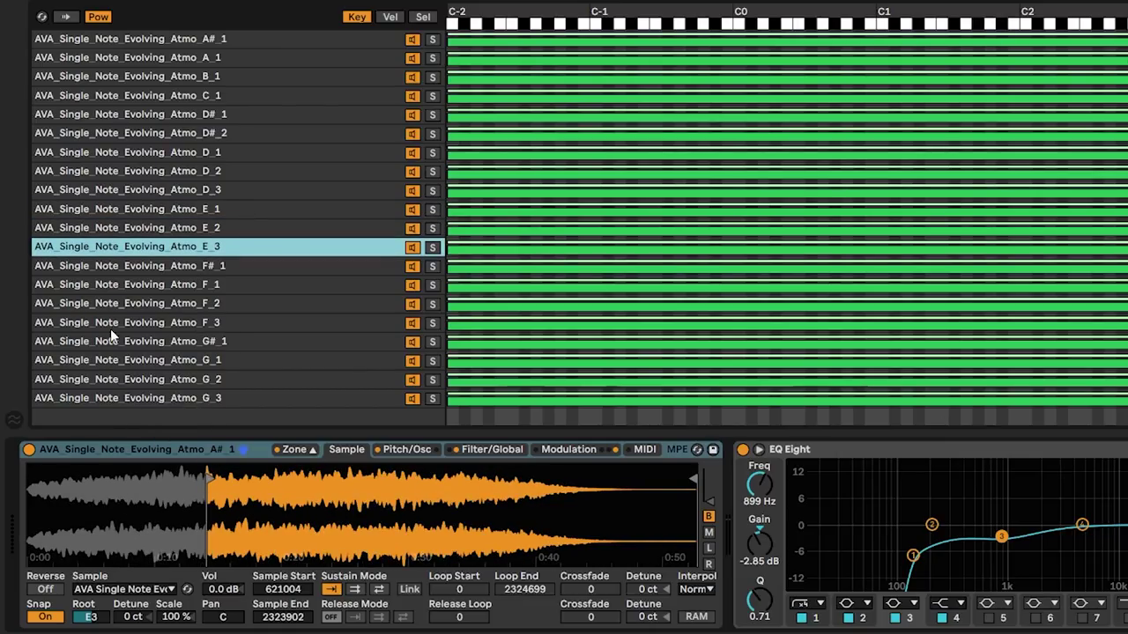
key(Up)
key(Up)
key(Up)
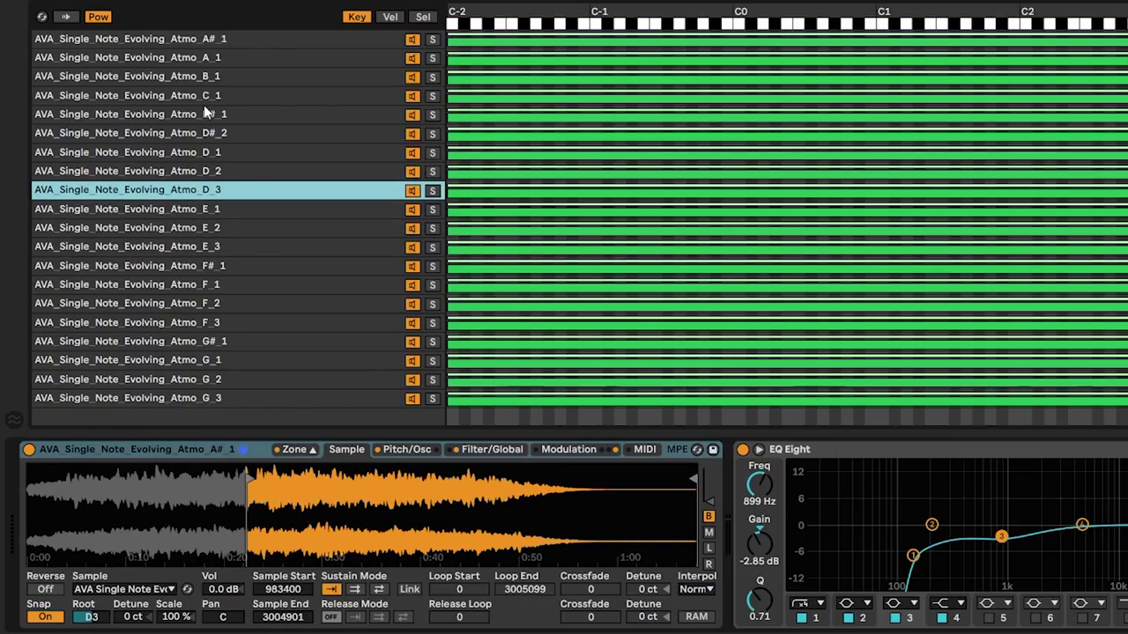
click(221, 41)
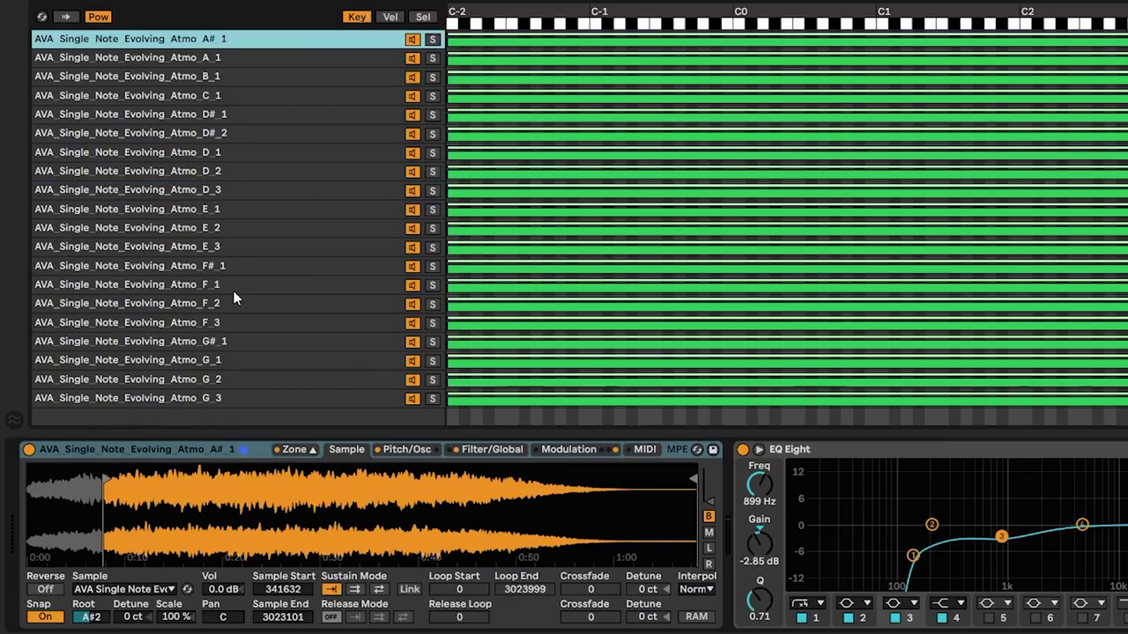
click(227, 397)
click(227, 379)
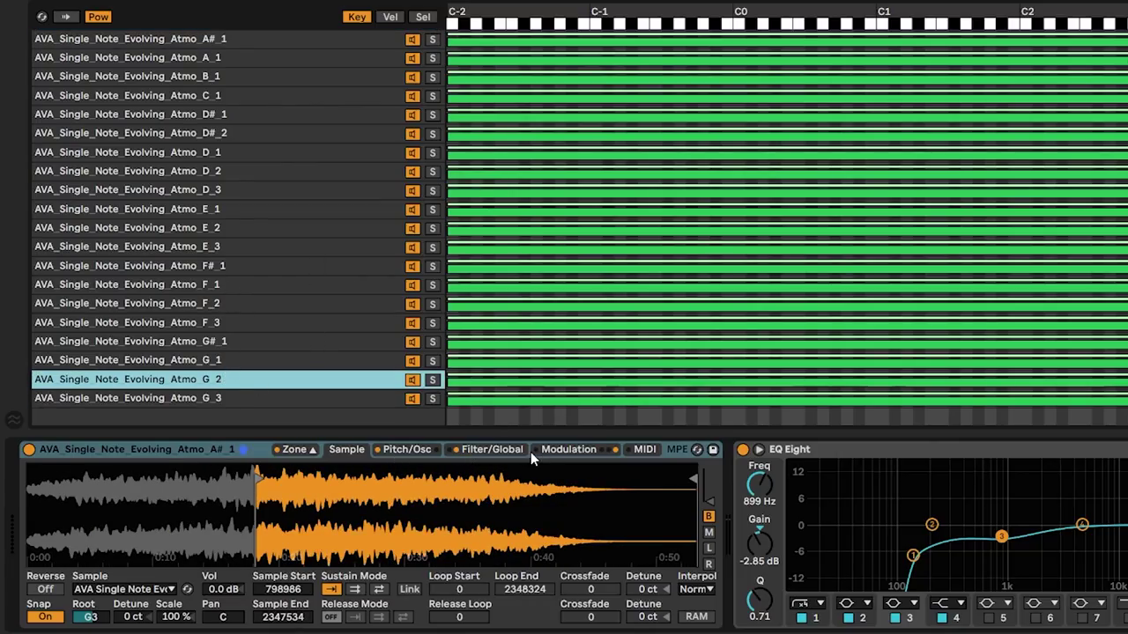
click(494, 449)
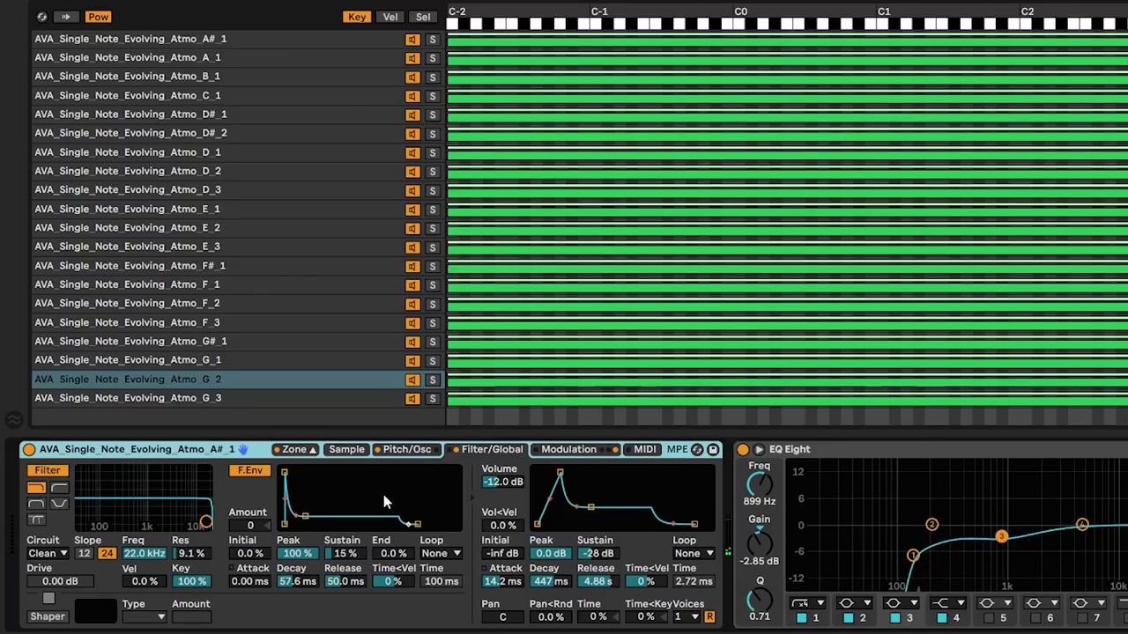
- Check the AVA sampler's Pitch/Osc and Modulation settings, then collapse the zone editor
click(407, 450)
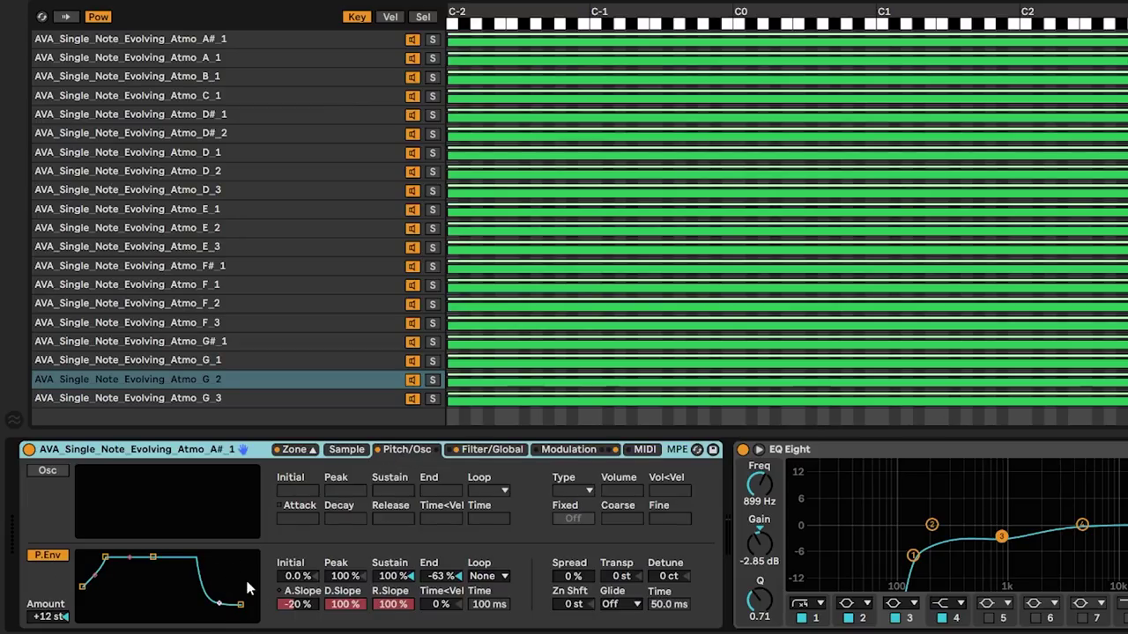
click(620, 450)
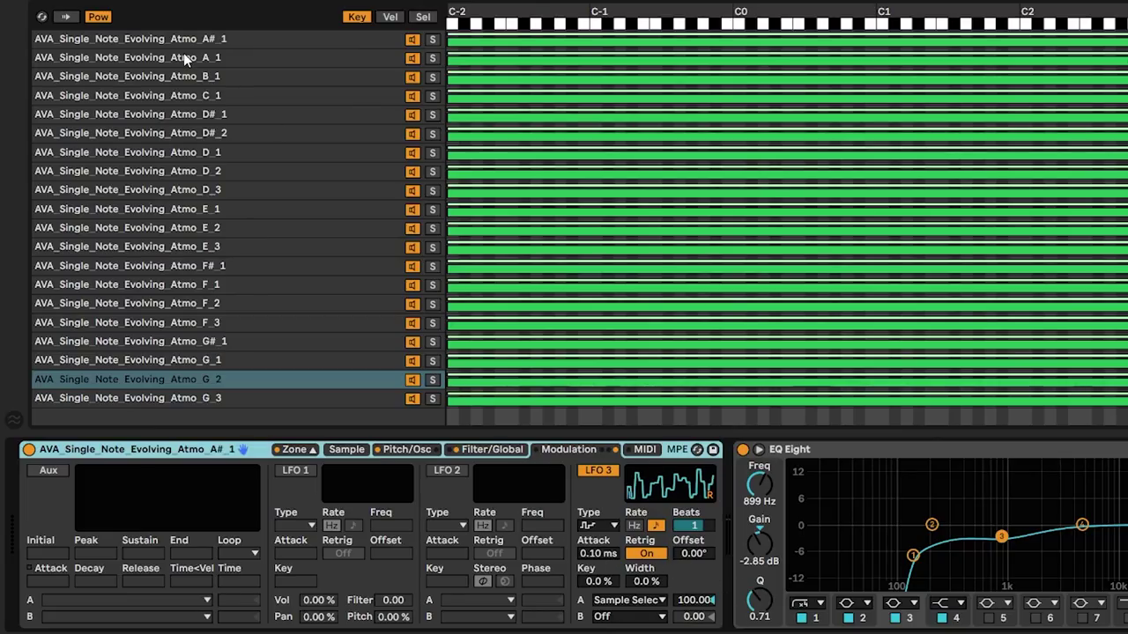
drag(146, 4, 195, 24)
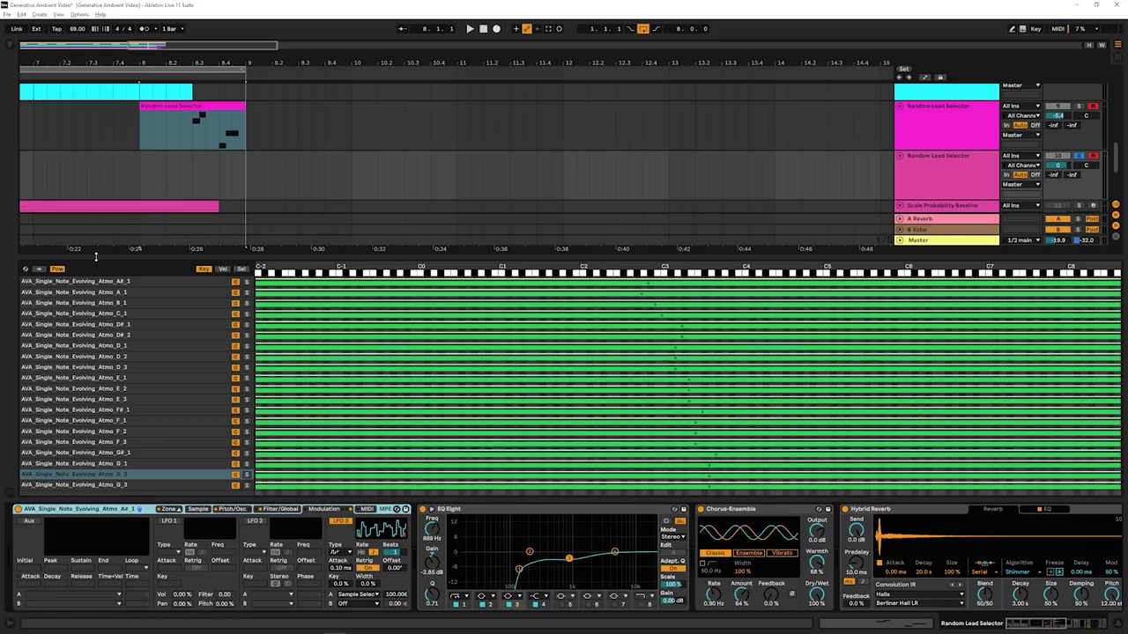
- Collapse the zone list and open the Scale Probability Bassline clip's notes
drag(95, 255, 122, 523)
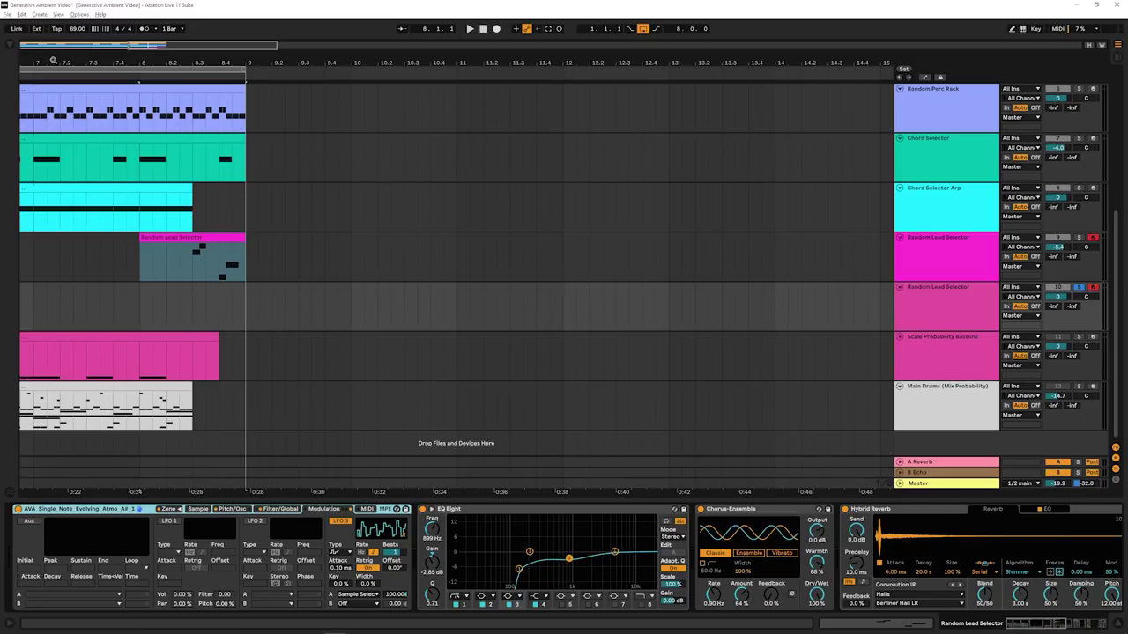
drag(53, 60, 727, 81)
click(523, 335)
scroll(524, 261, down, 2)
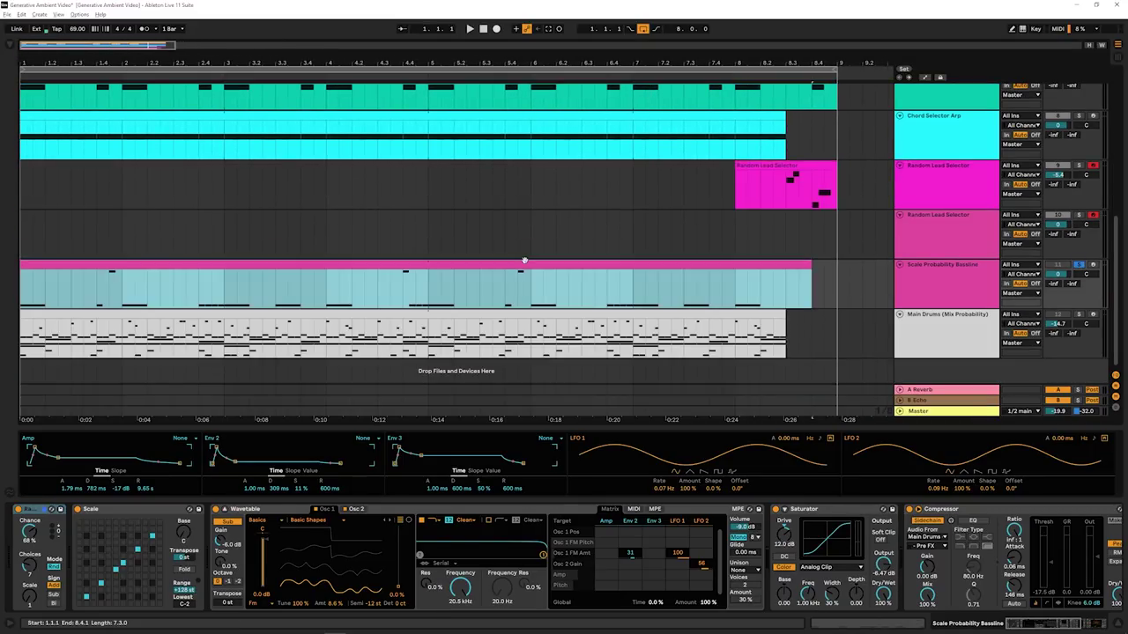
double_click(524, 260)
- On the bassline's device chain, raise the random Chance amount to 69%
click(939, 277)
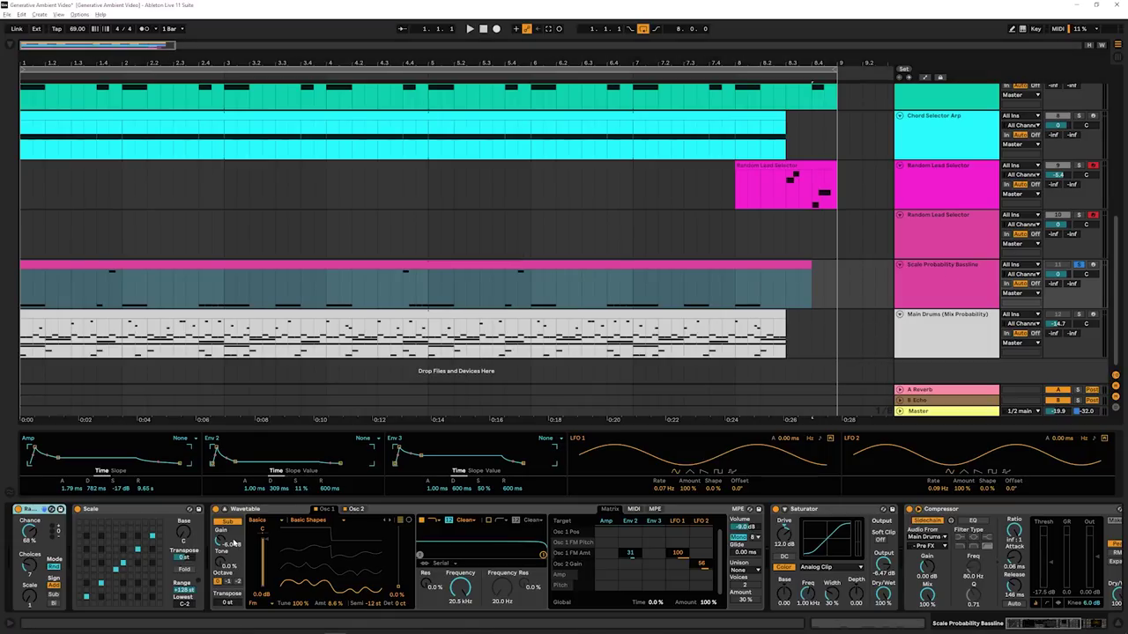
click(138, 514)
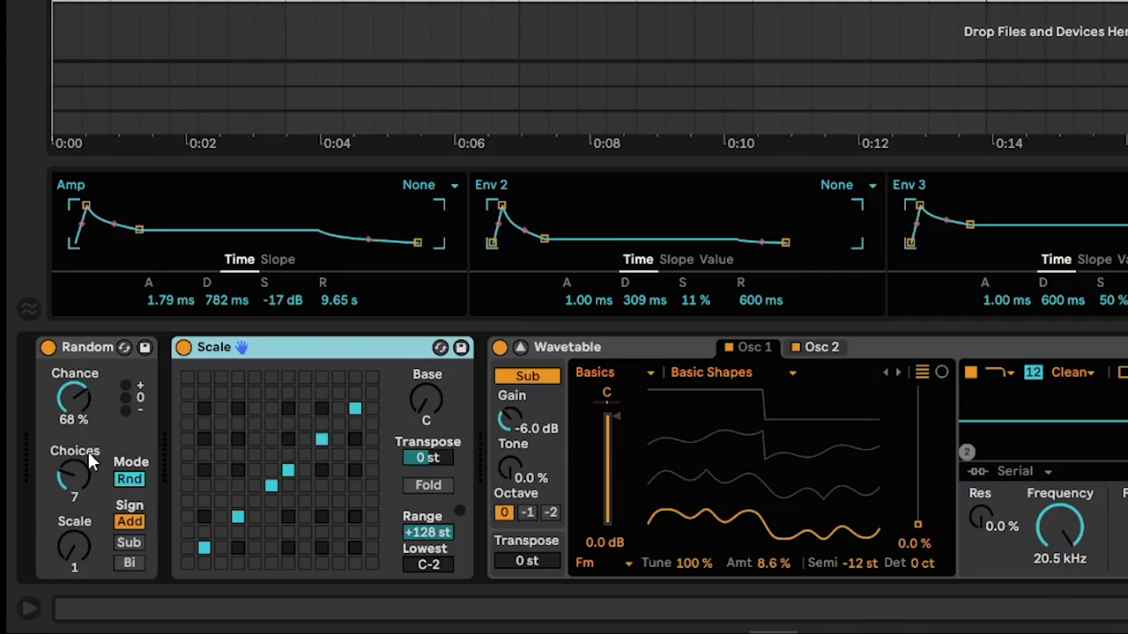
click(69, 397)
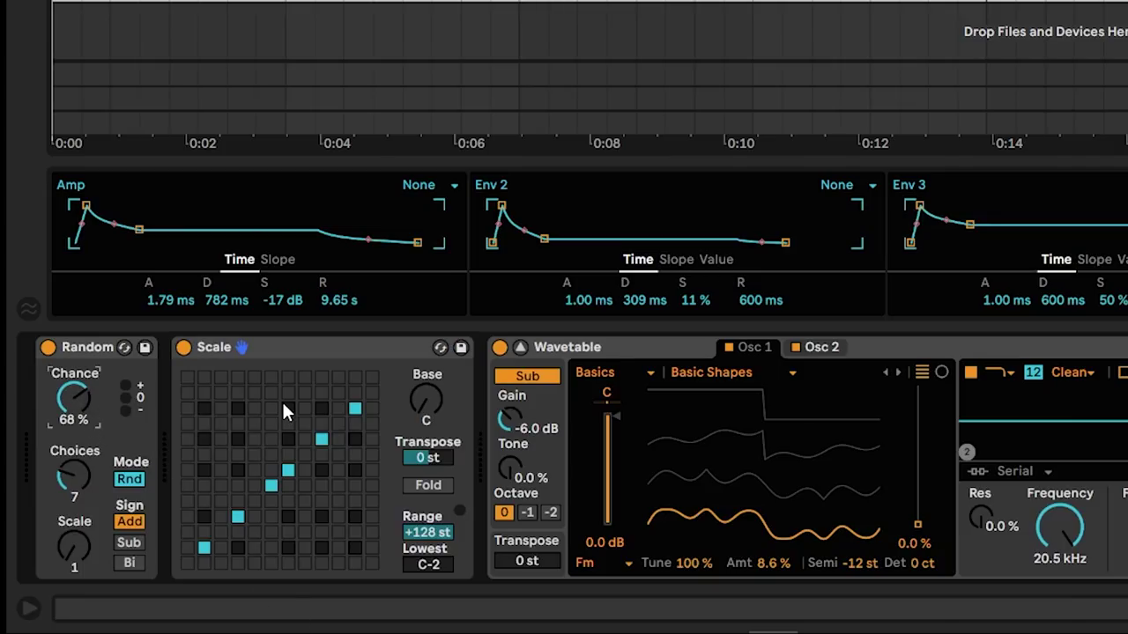
key(Up)
- Select the Random device, compare the Chord Selector track's devices, then return to the bassline
click(98, 344)
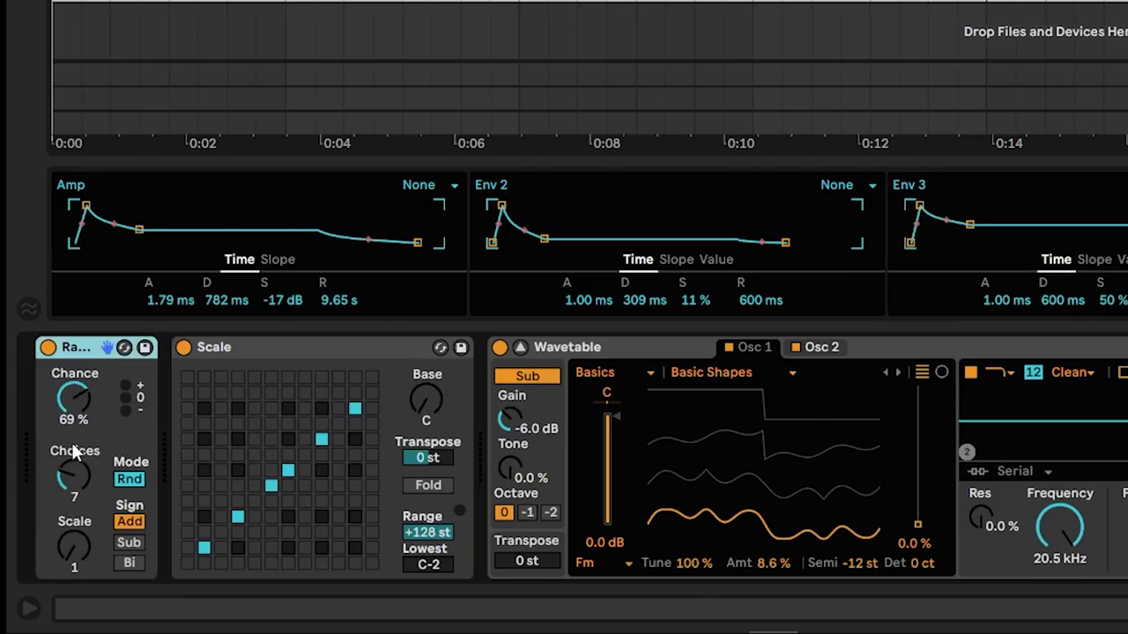
click(186, 548)
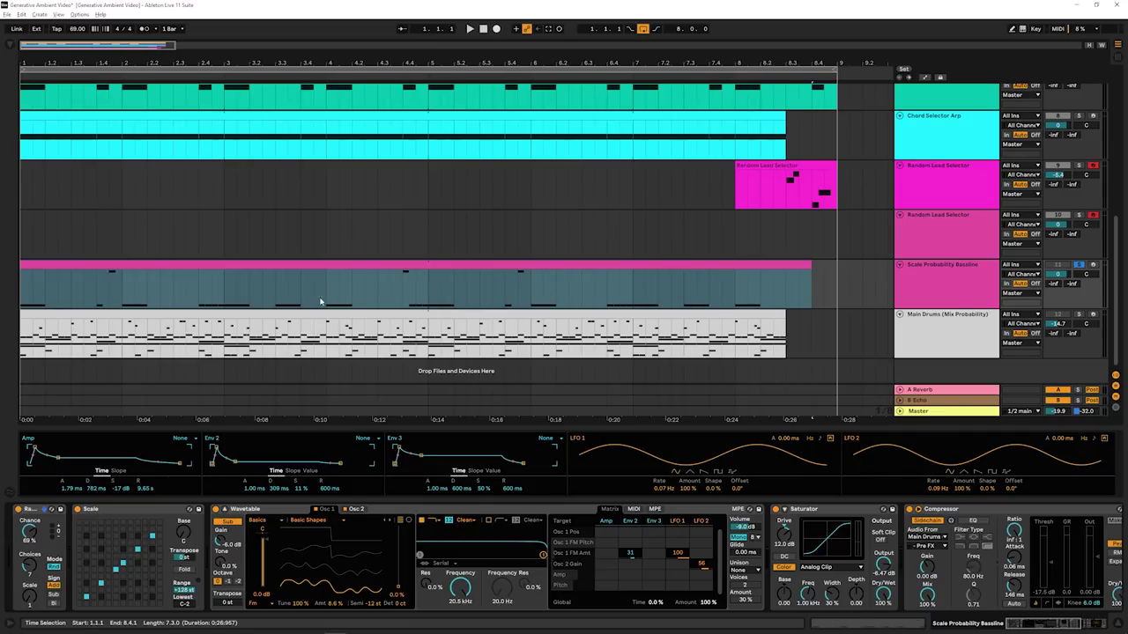
scroll(320, 302, up, 3)
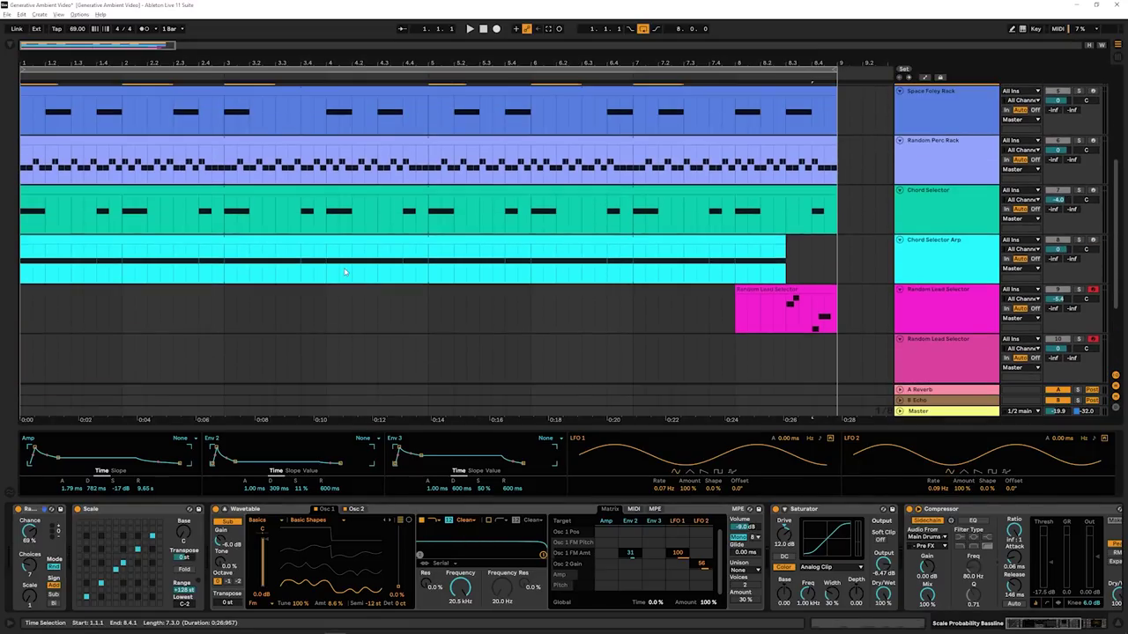
click(936, 203)
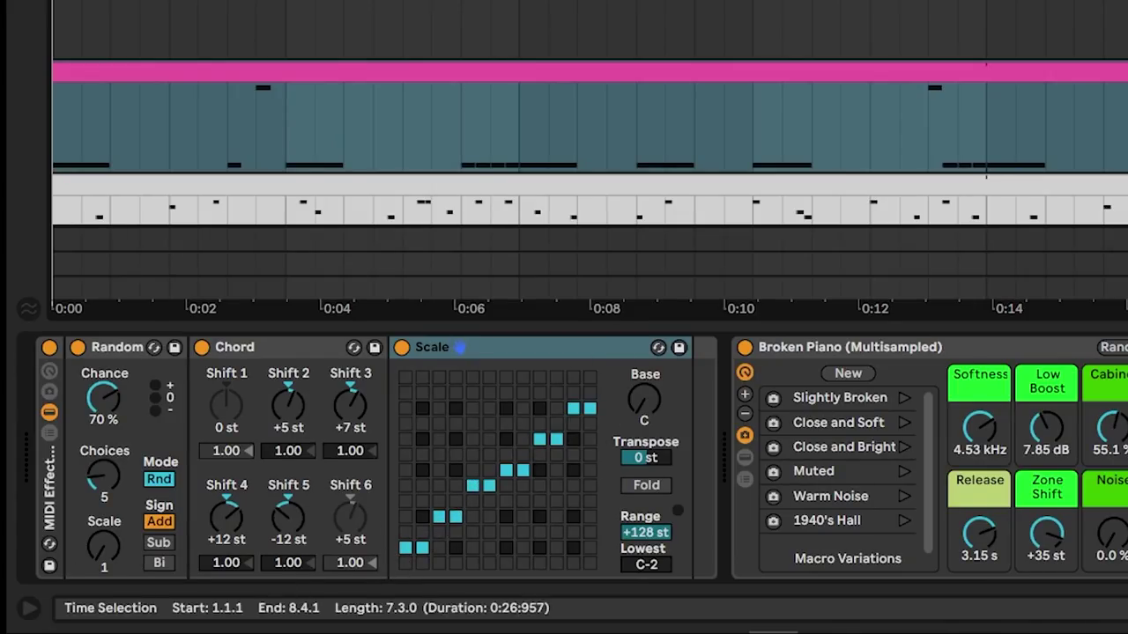
scroll(563, 114, down, 2)
click(1123, 27)
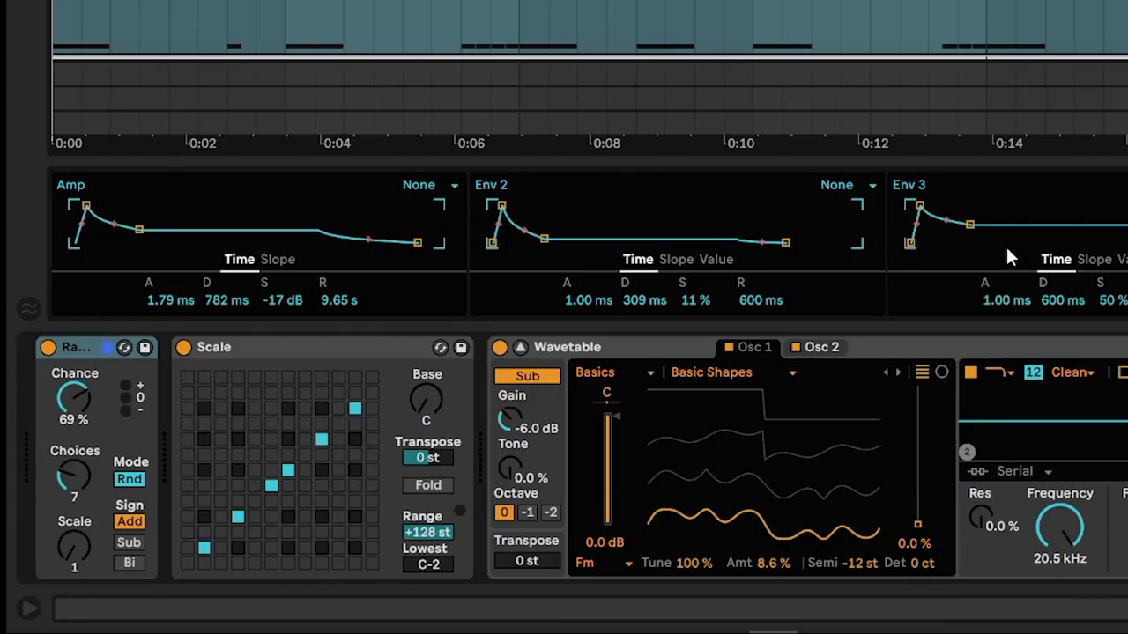
- Select the bassline clip's D# notes, including the long D#1, to inspect their Chance values
click(815, 136)
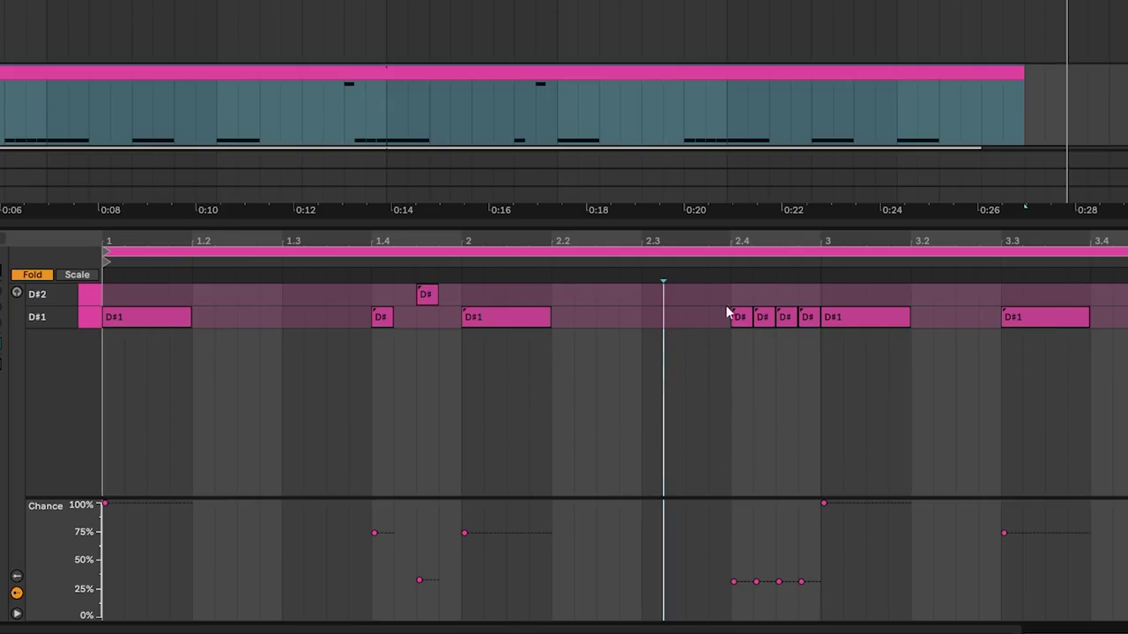
click(714, 362)
drag(717, 360, 815, 304)
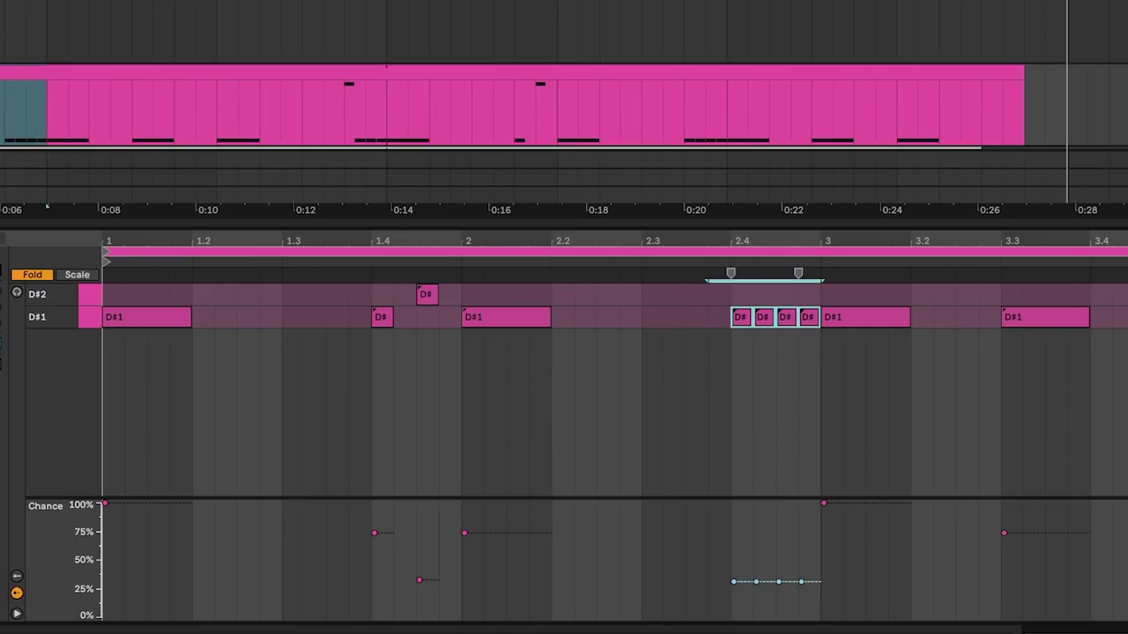
click(686, 414)
click(480, 70)
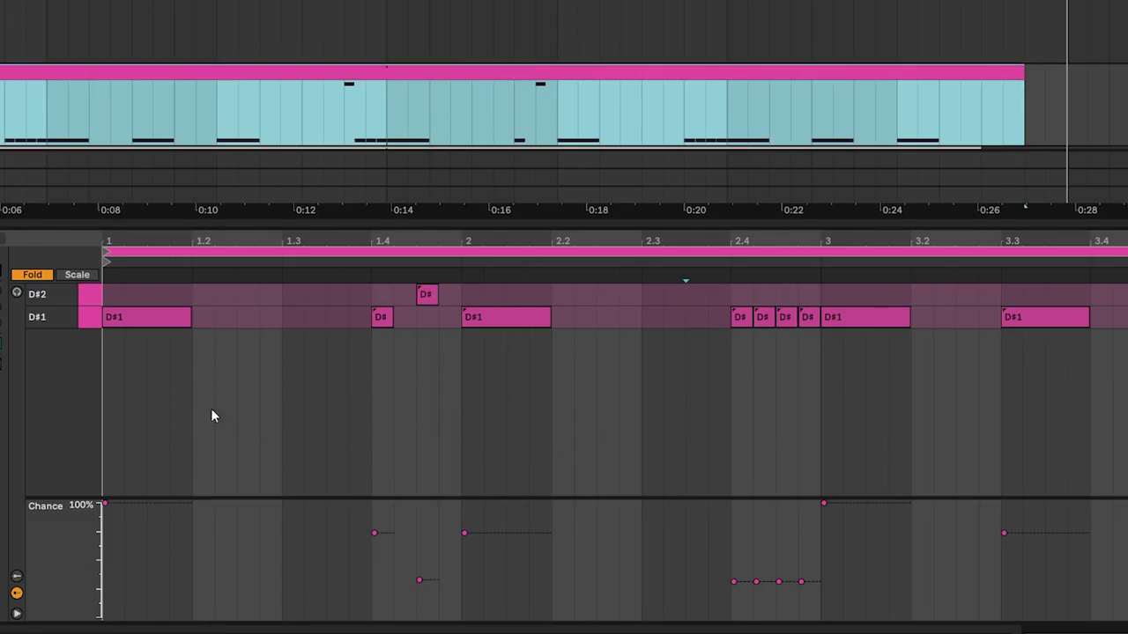
click(868, 317)
drag(943, 421, 883, 287)
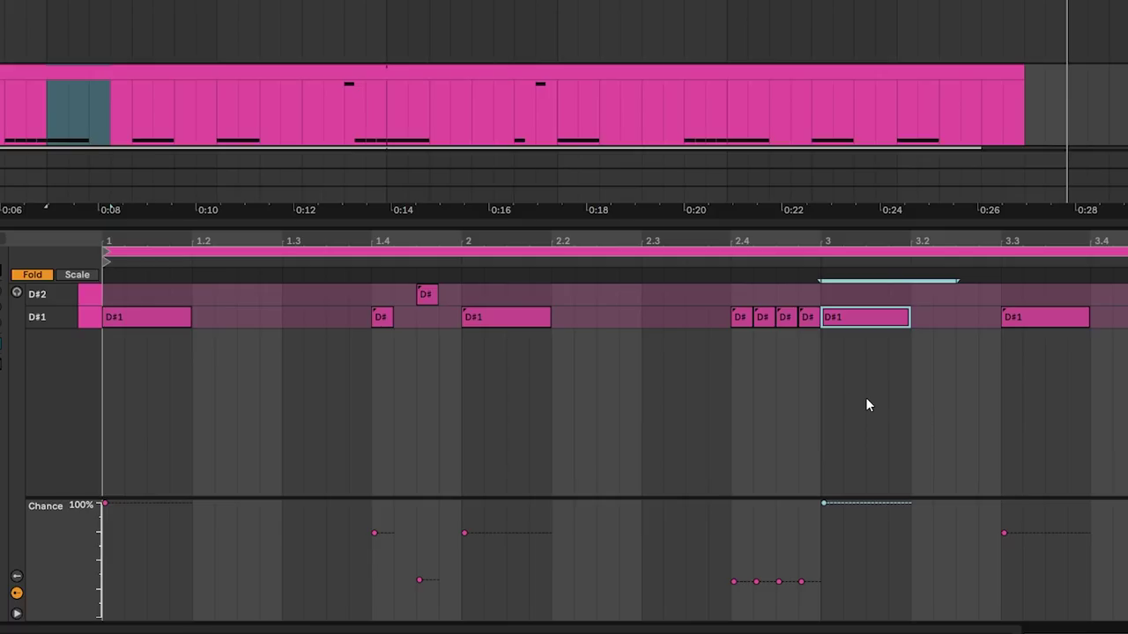
- Switch back to the devices and enlarge the area showing Wavetable's oscillators and envelopes
key(shift+Tab)
drag(604, 230, 604, 483)
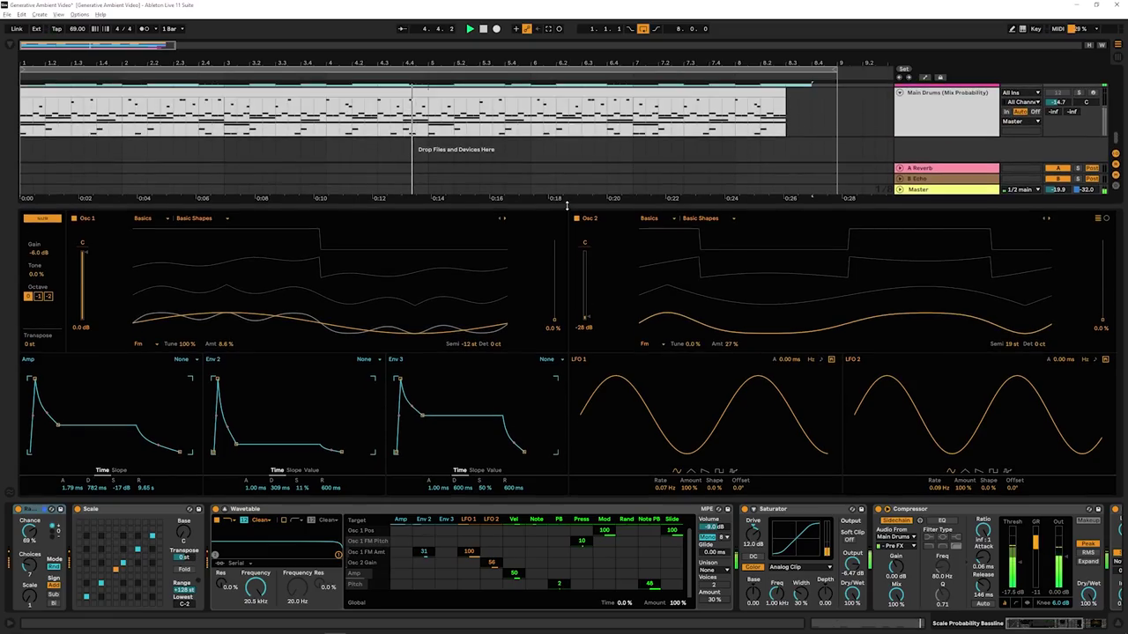
drag(559, 282, 562, 265)
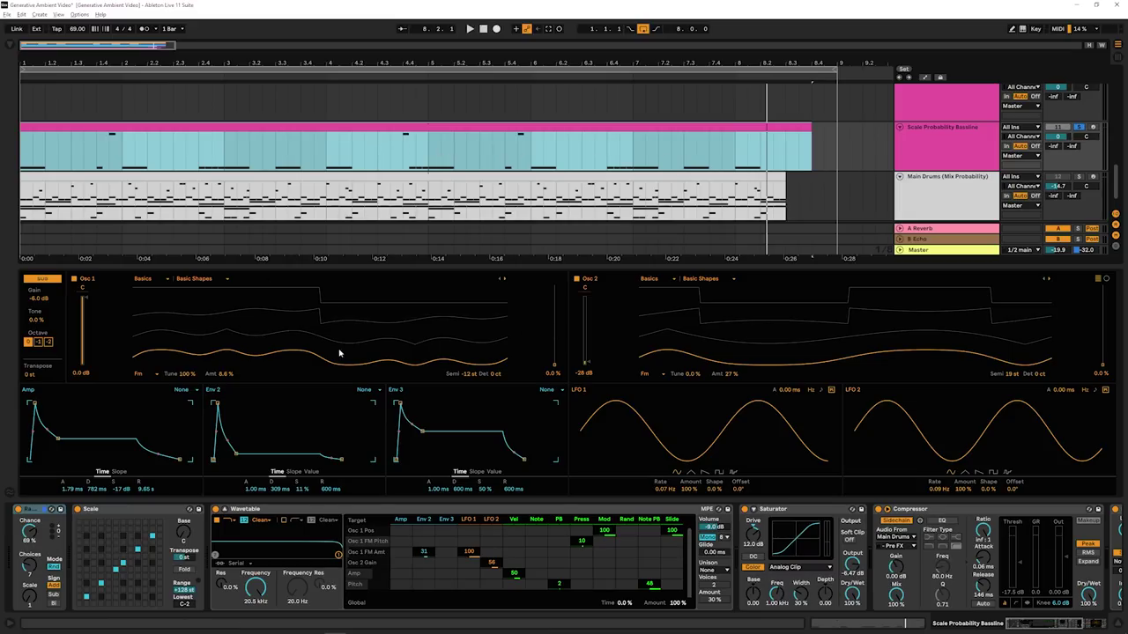
- Bring Random, Scale and Wavetable back into view and show all arrangement tracks
drag(1029, 624, 1070, 627)
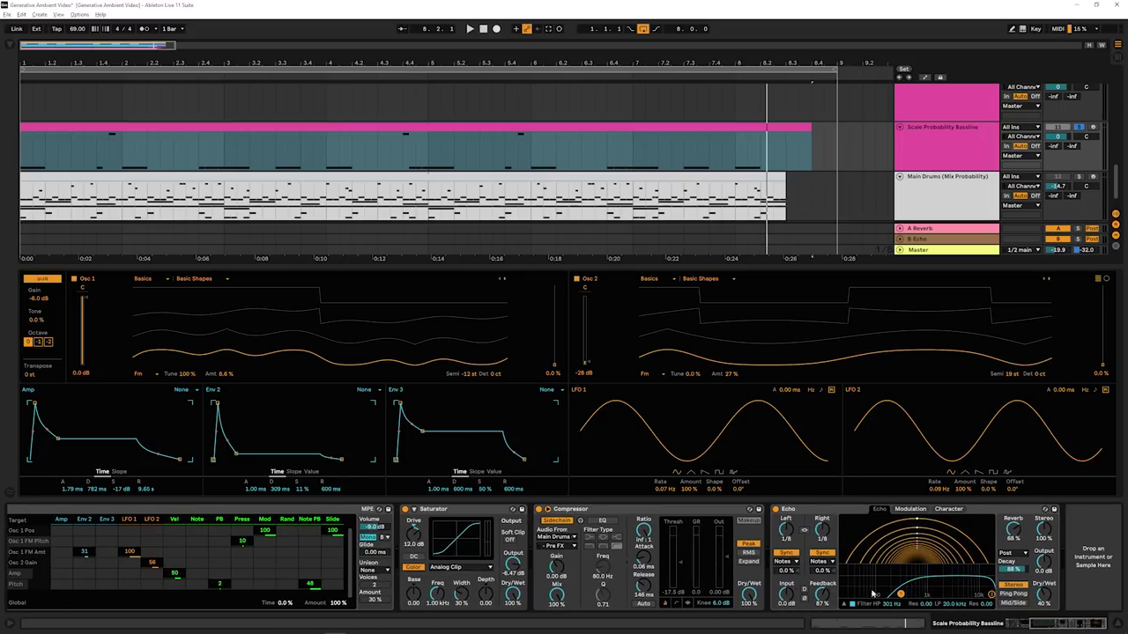
click(934, 623)
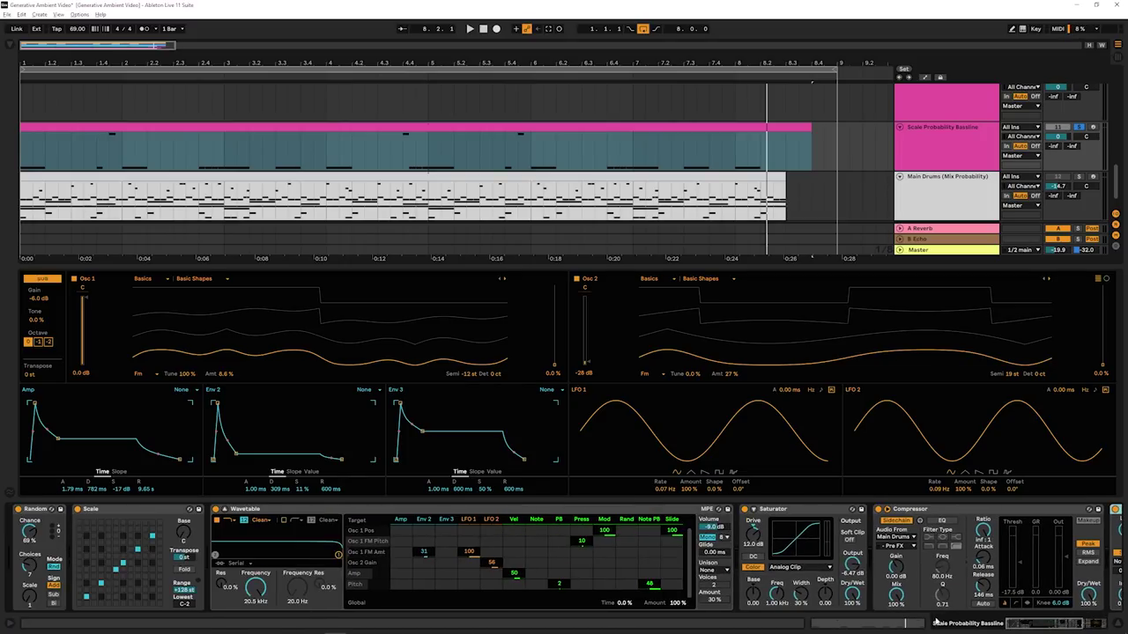
drag(469, 266, 480, 489)
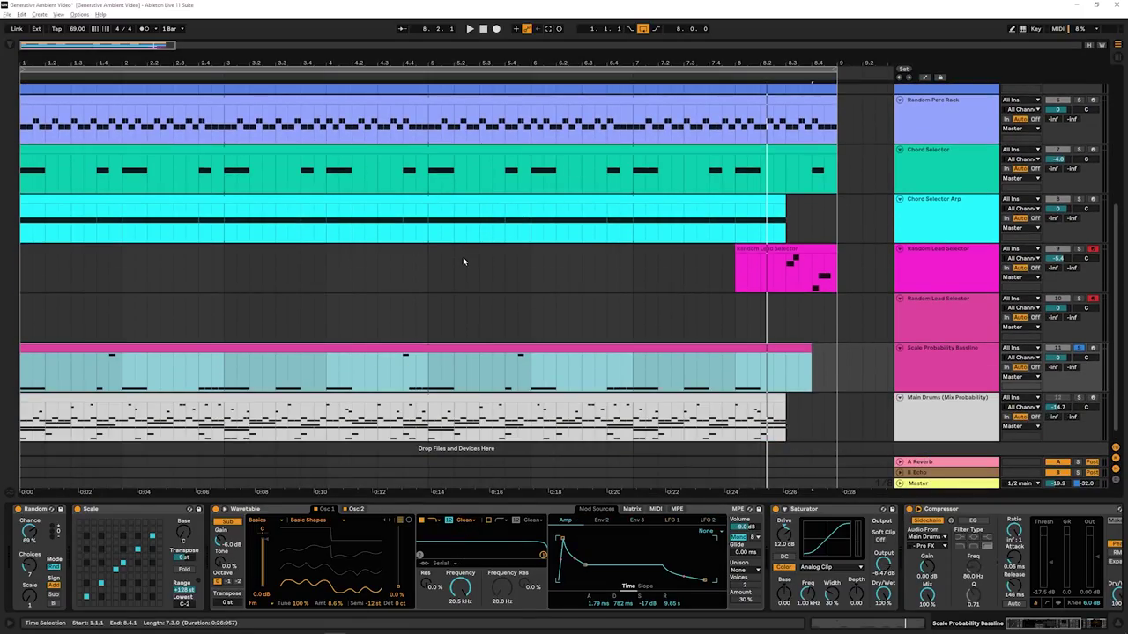
- Unsolo the Scale Probability Bassline, solo Main Drums and select its clip
click(1079, 350)
click(1080, 398)
click(485, 398)
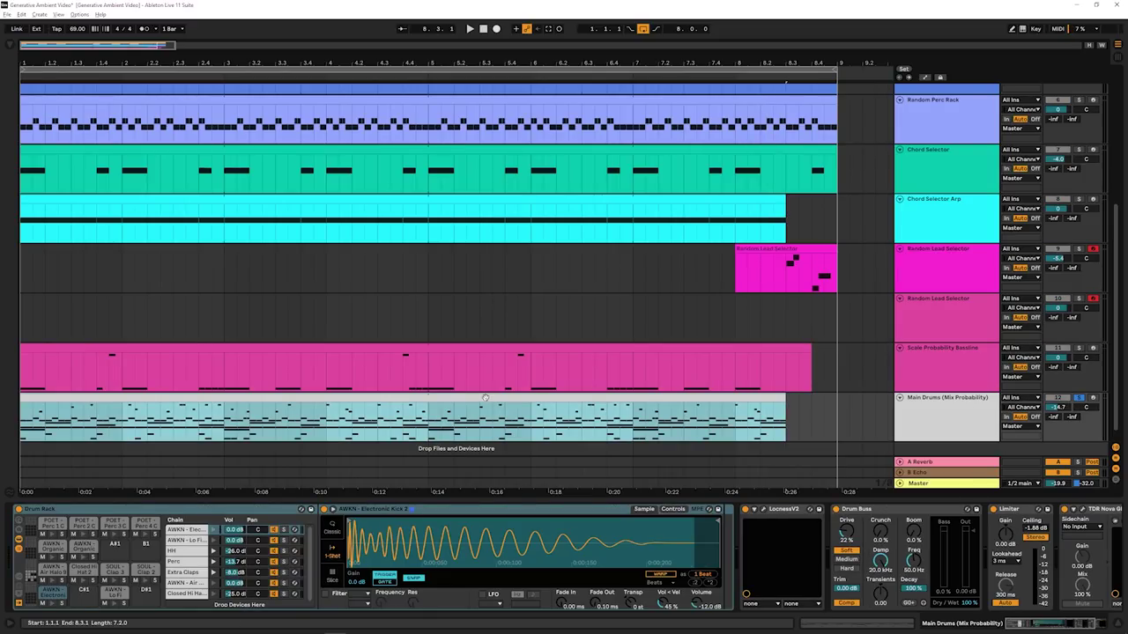
- Open the Main Drums clip in an enlarged note editor and start playback
double_click(484, 399)
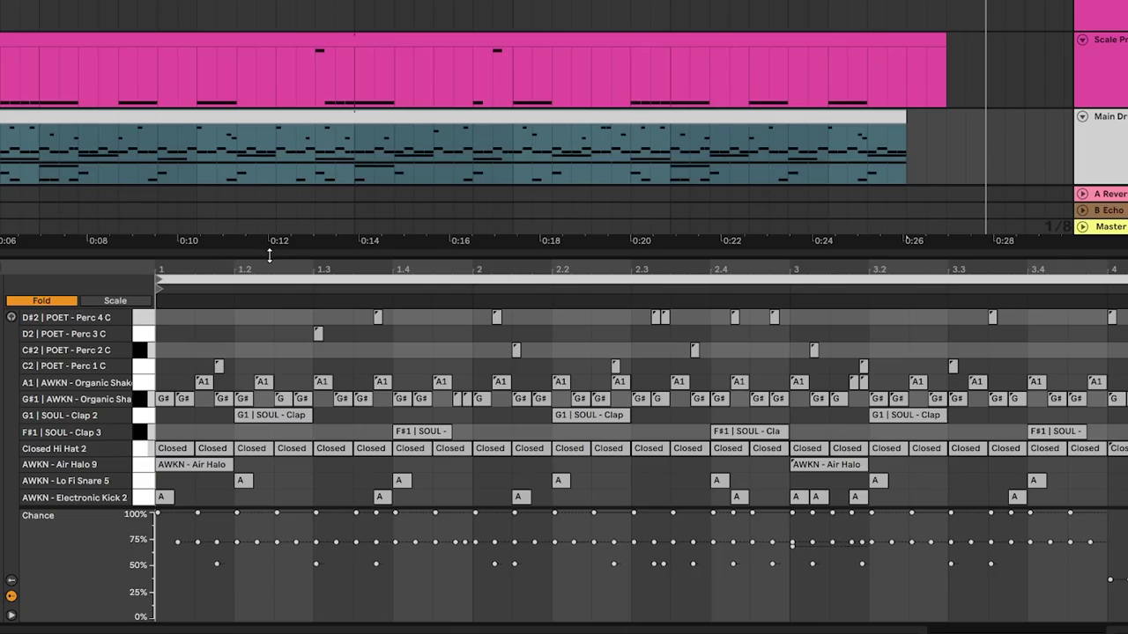
drag(269, 256, 263, 115)
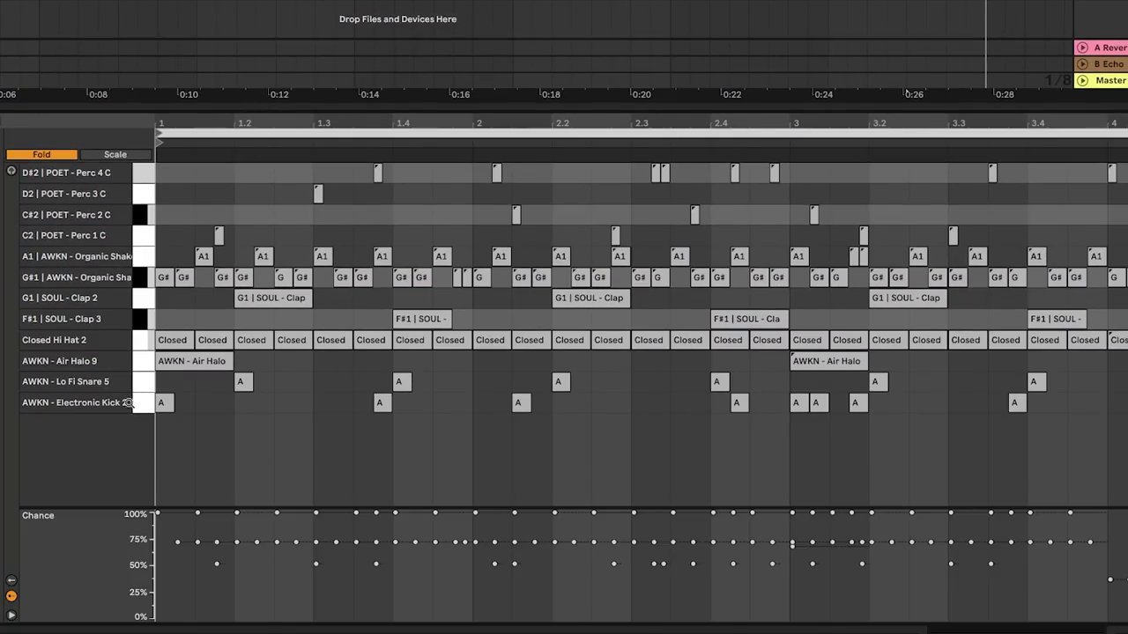
key(space)
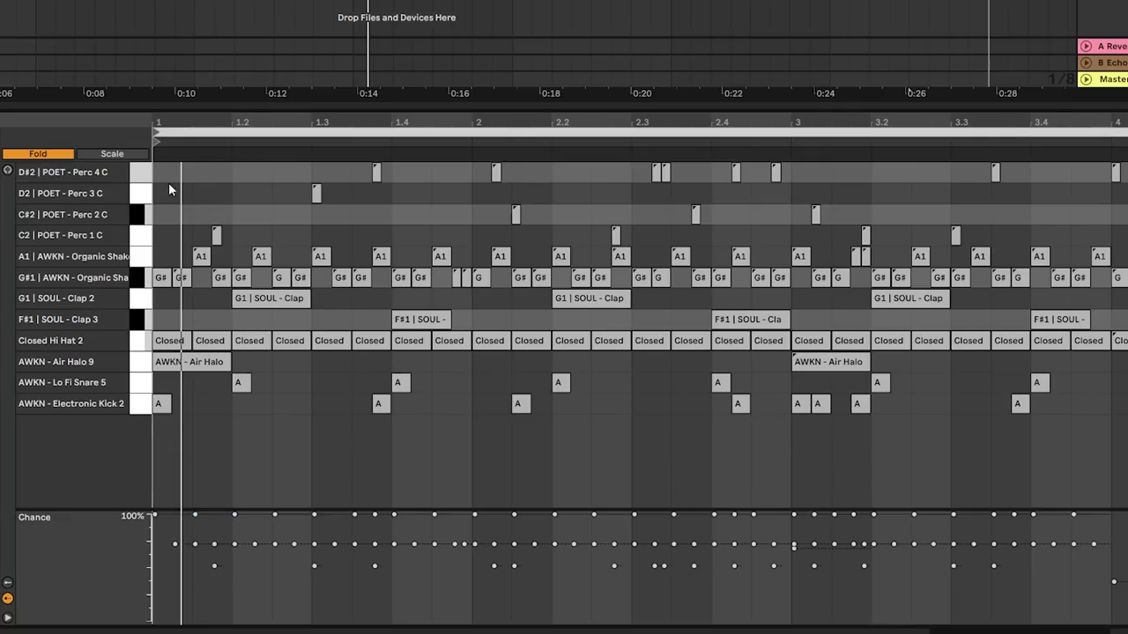
- Select the Perc and shaker lane notes (G#1, A1, D#2, C2) to check their Chance values
drag(178, 163, 211, 242)
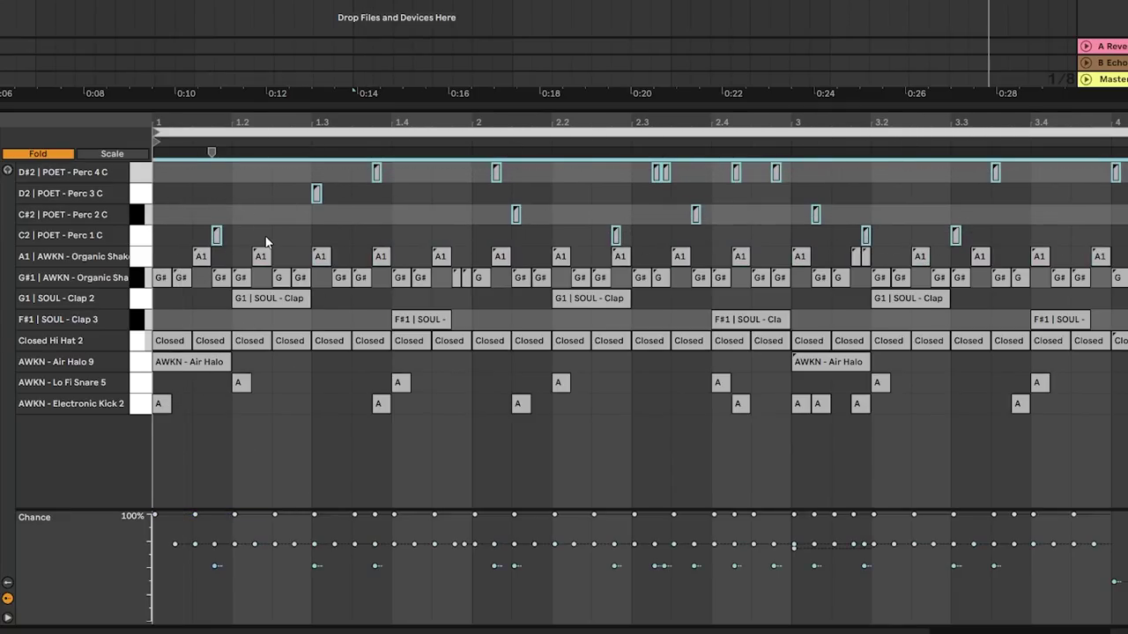
click(142, 280)
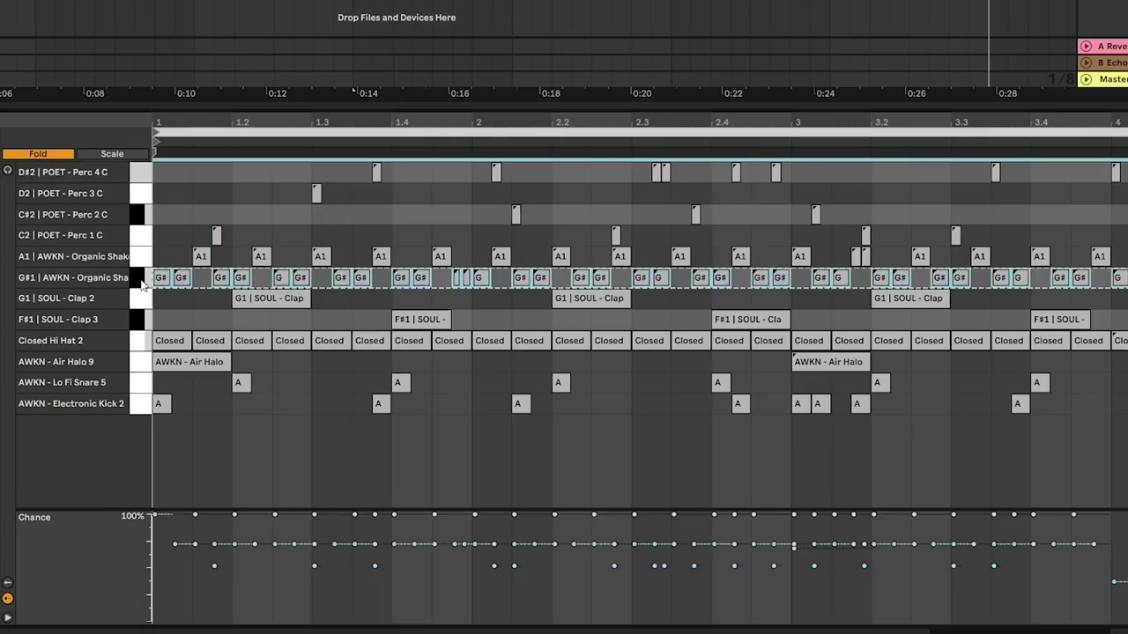
shift+click(143, 257)
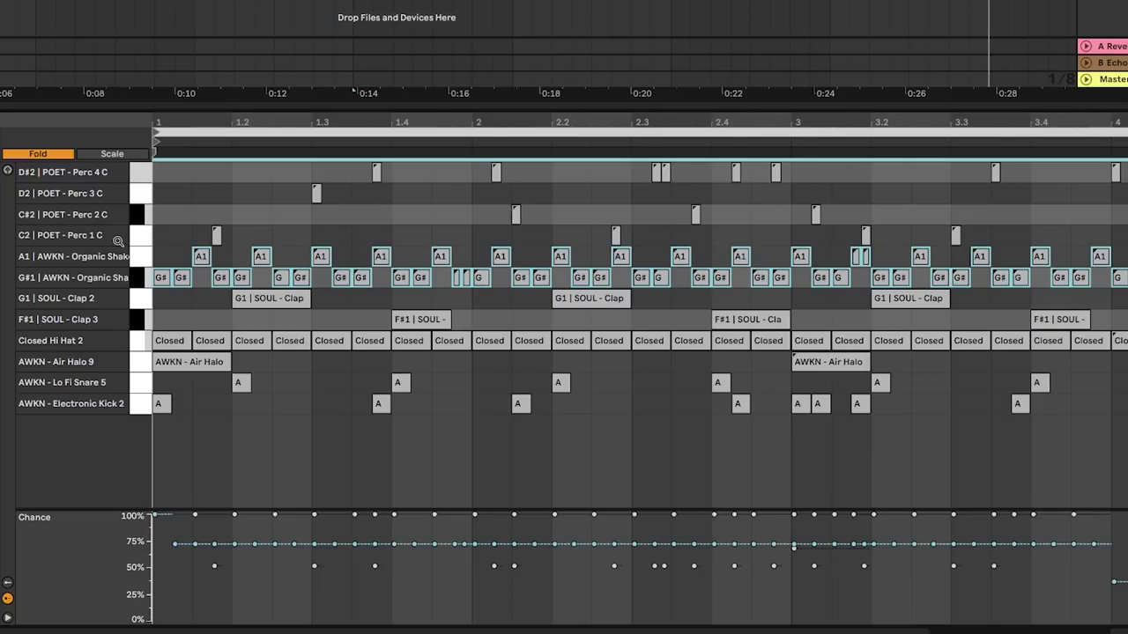
click(143, 181)
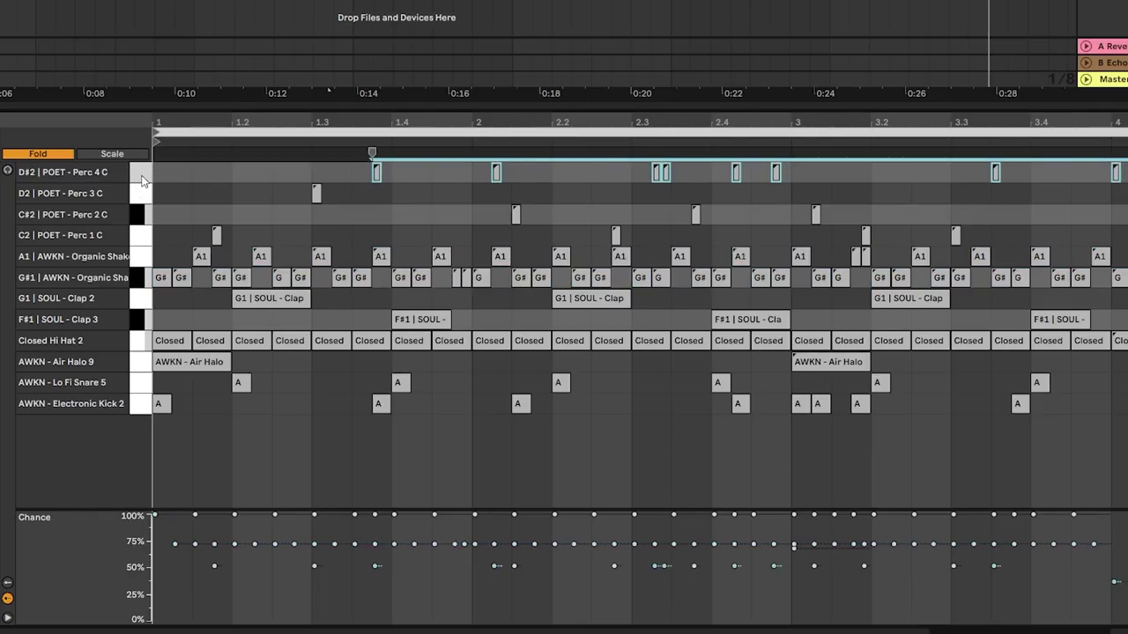
shift+click(143, 238)
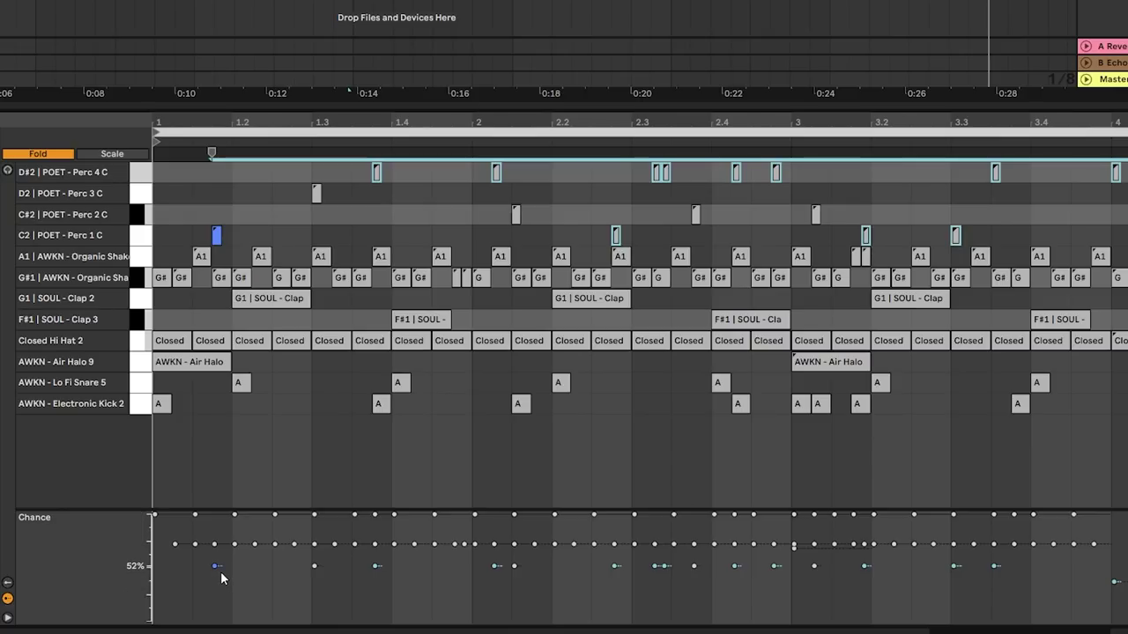
click(492, 434)
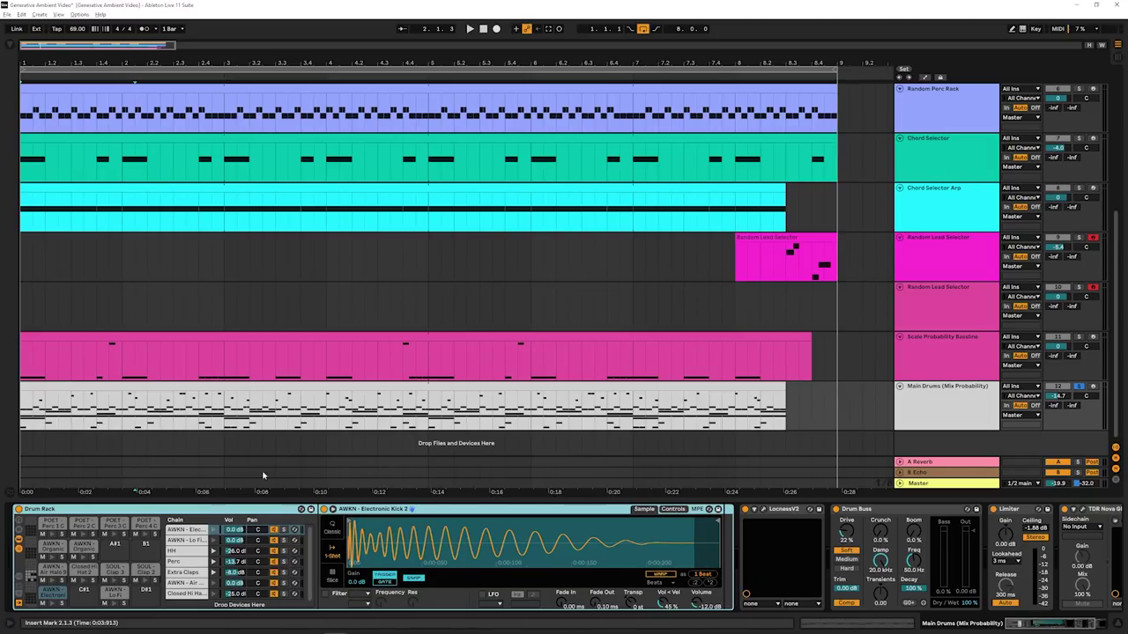
- Inspect the Electronic Kick 2 and Organic Shaker 1 chains and the LFO modulating the shaker
click(184, 532)
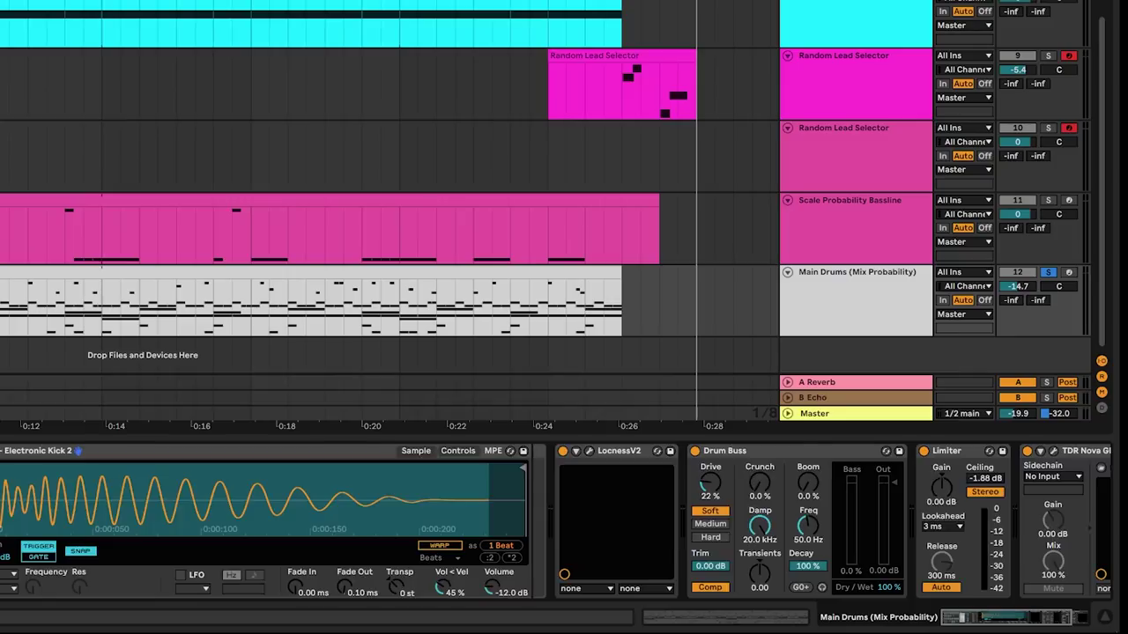
click(187, 572)
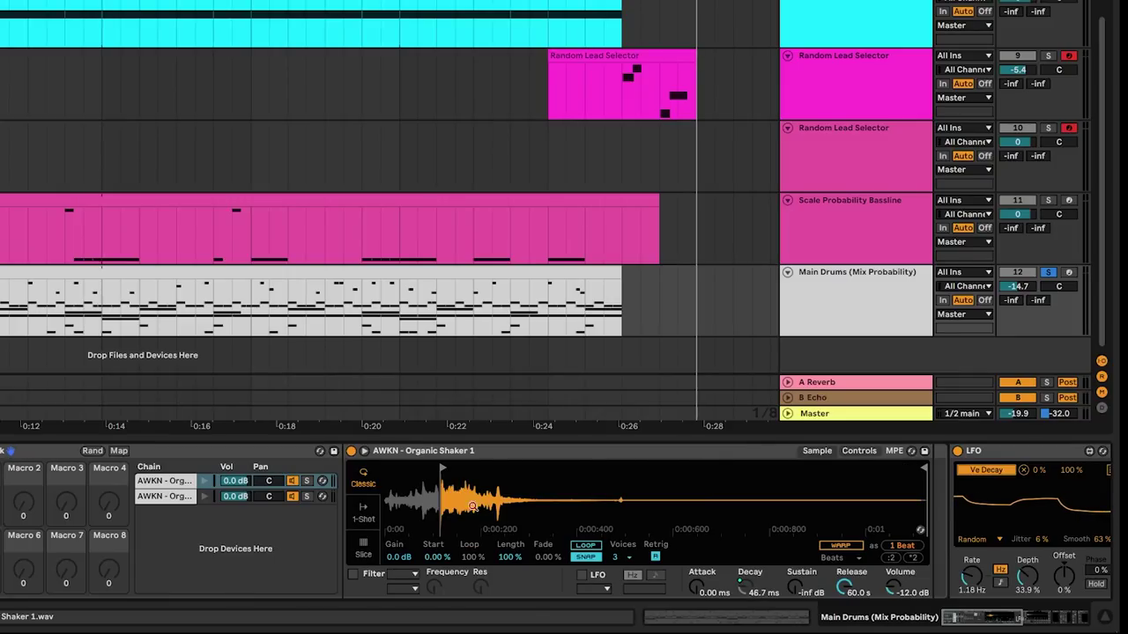
drag(1035, 621, 1013, 621)
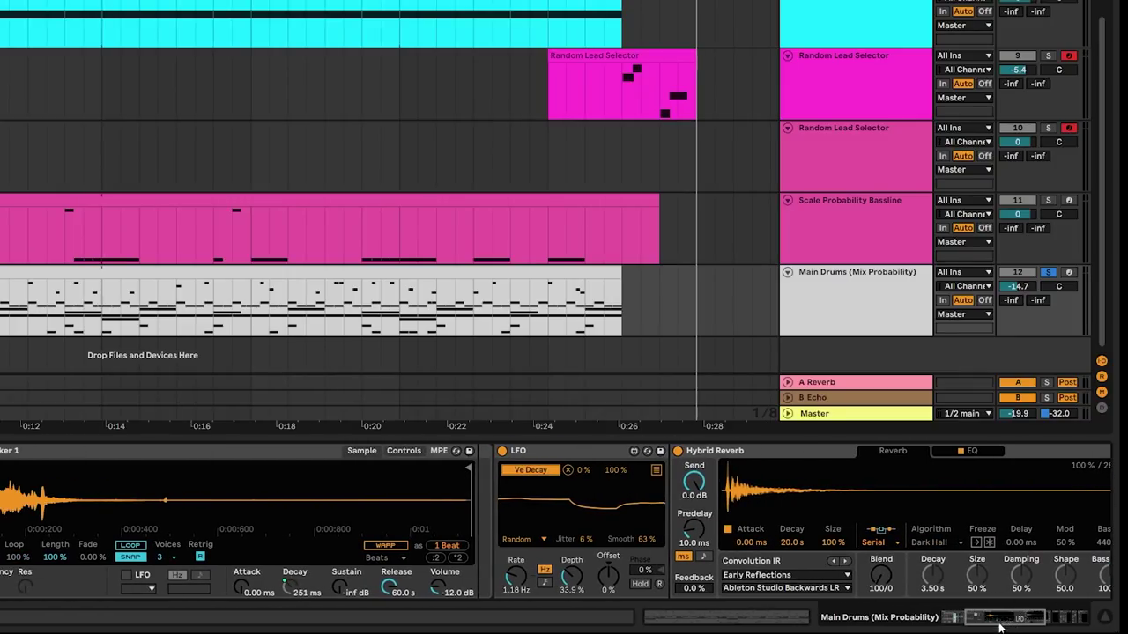
scroll(13, 503, up, 5)
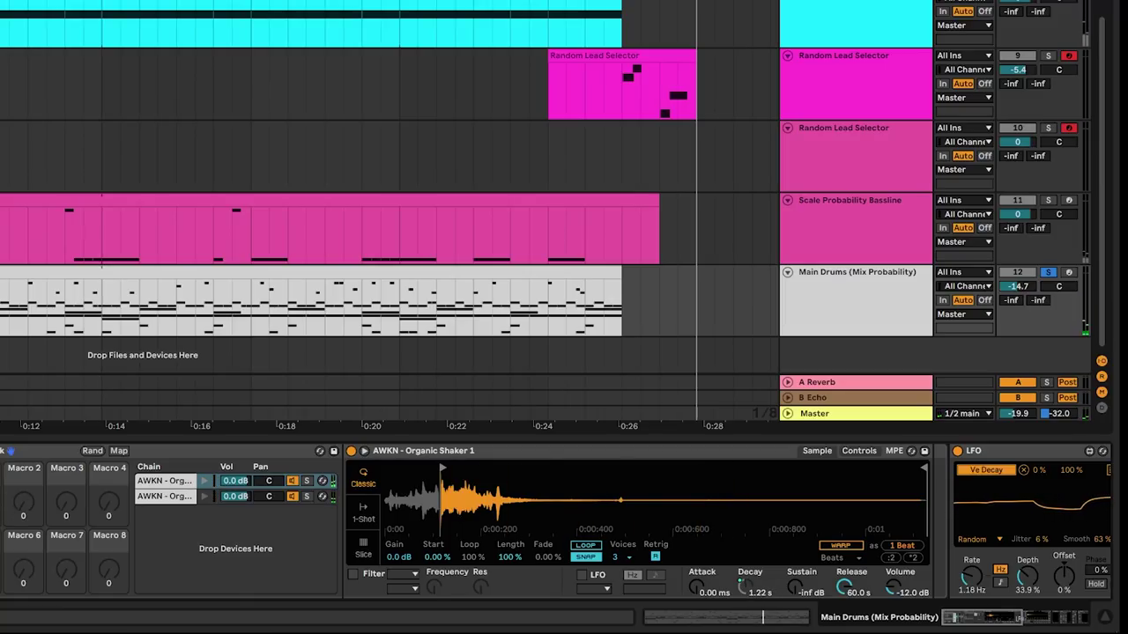
click(976, 452)
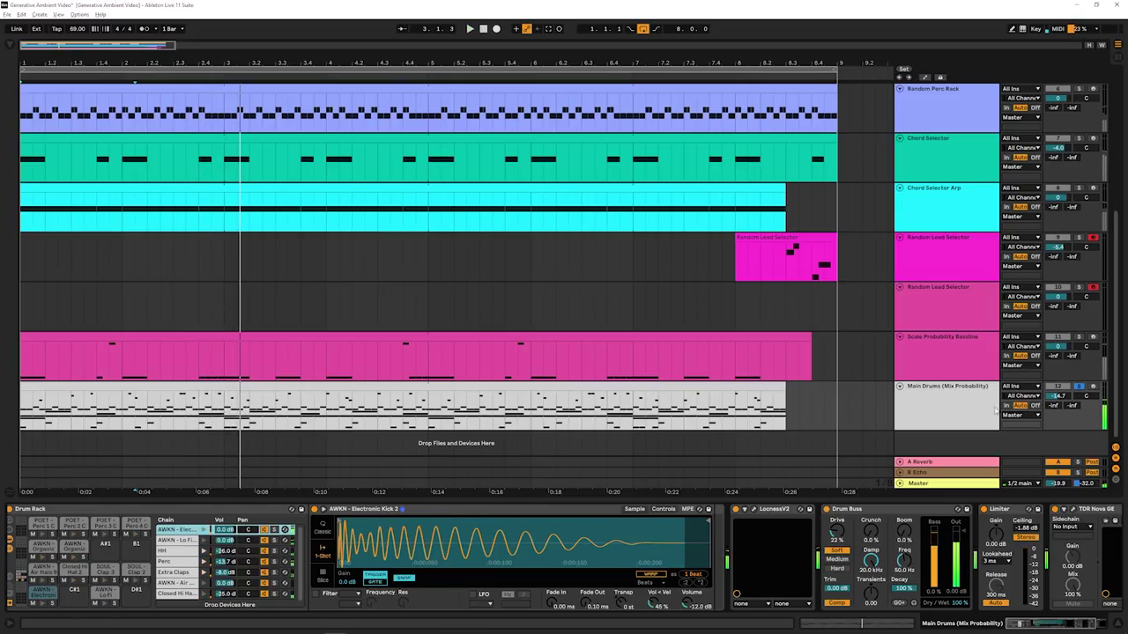
- Stop playback, return to the start and zoom the timeline slightly closer
key(space)
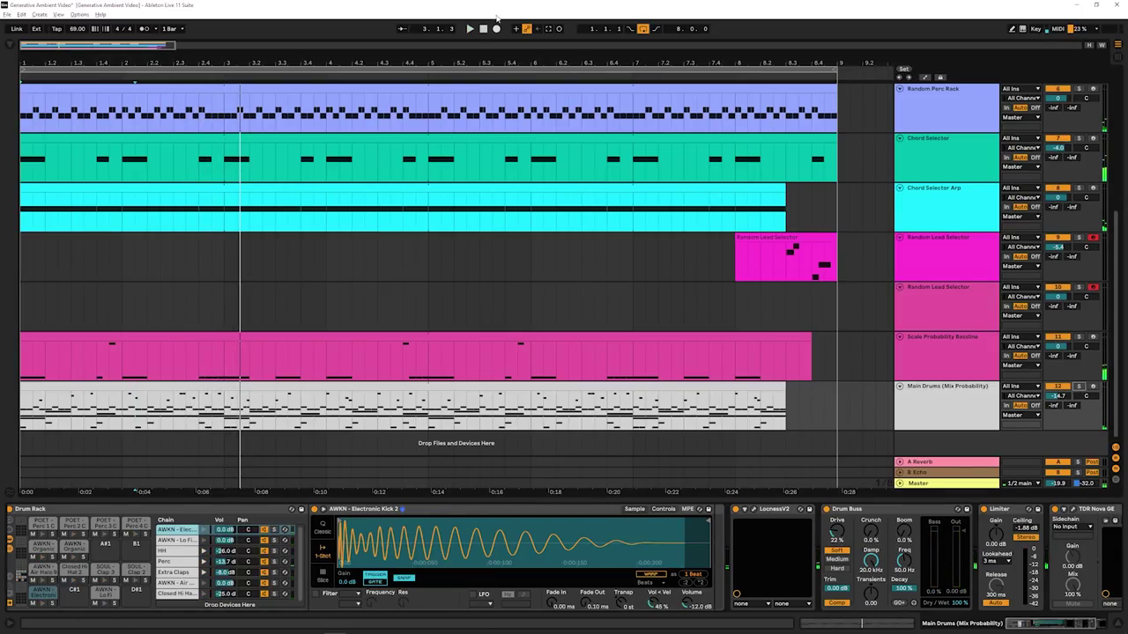
click(486, 30)
drag(252, 77, 267, 70)
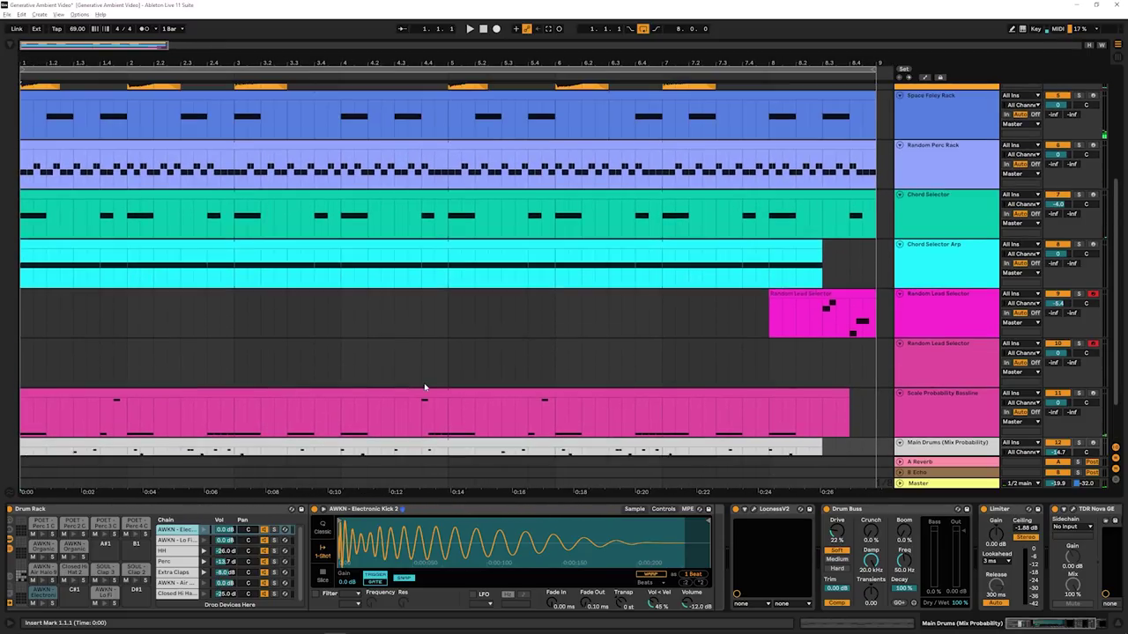
scroll(424, 388, up, 5)
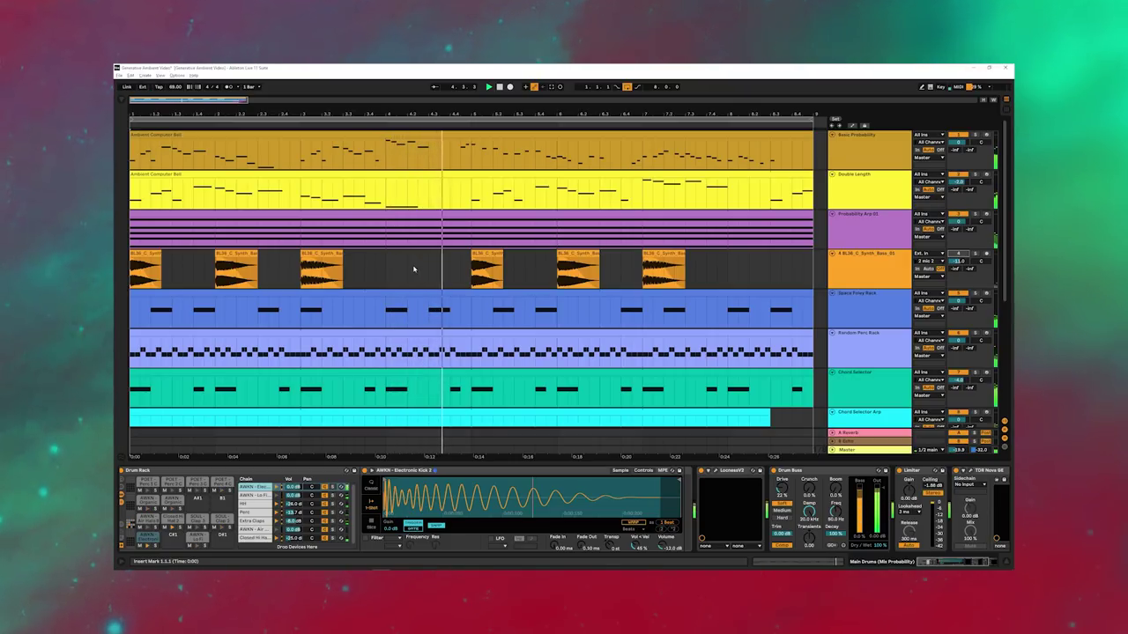
- Select all clips with Ctrl+A and duplicate them to fill bars 9–17
click(471, 133)
key(ctrl+a)
key(ctrl+d)
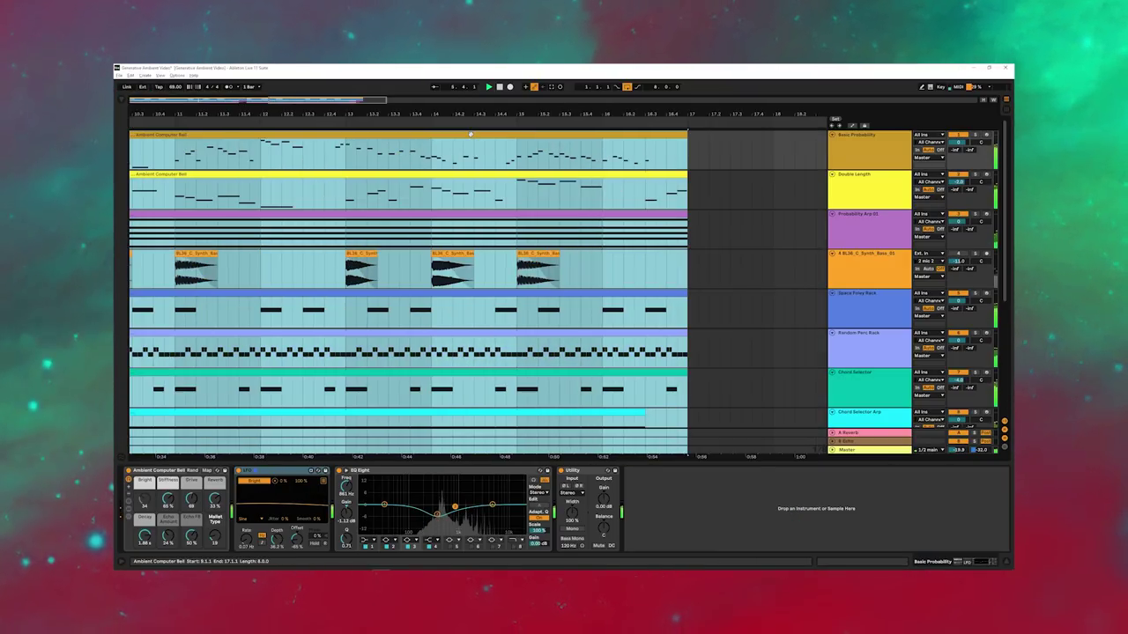
key(minus)
key(minus)
key(minus)
- Select the duplicated Double Length clip and scroll through the extended tracks
click(308, 190)
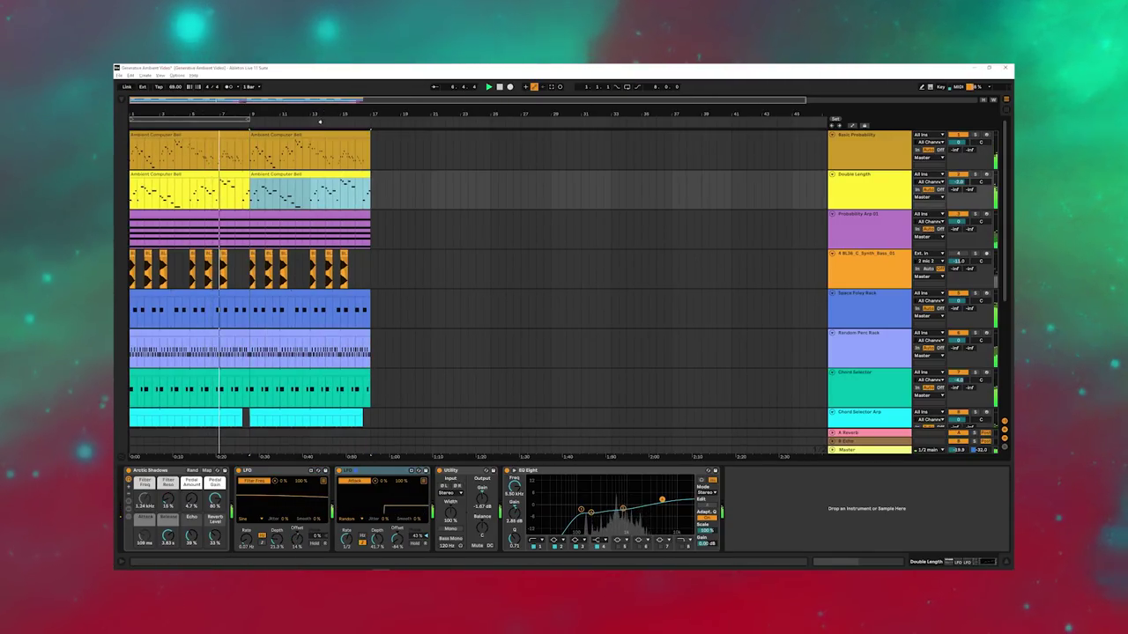
click(308, 150)
click(308, 189)
scroll(296, 341, down, 2)
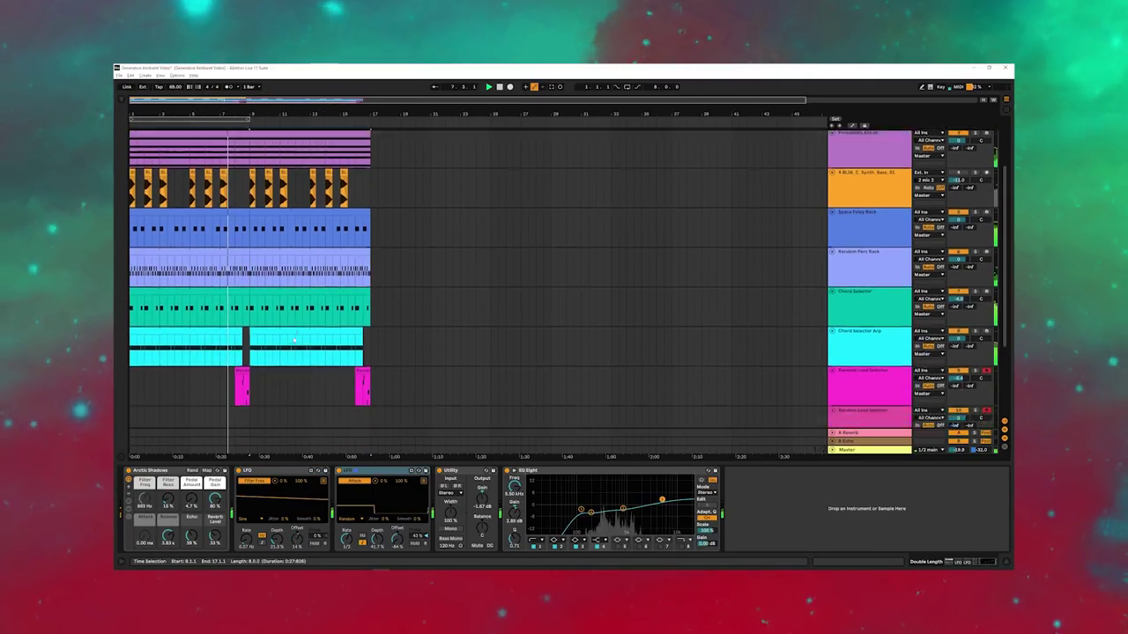
scroll(295, 341, down, 3)
scroll(296, 341, up, 3)
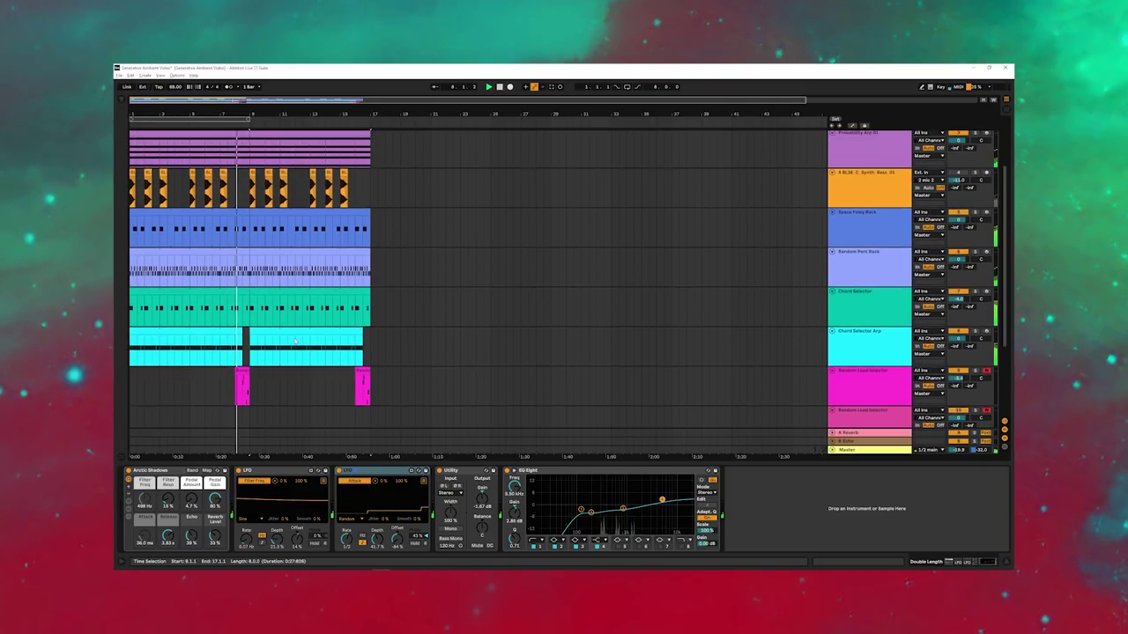
scroll(295, 341, up, 3)
scroll(296, 348, down, 2)
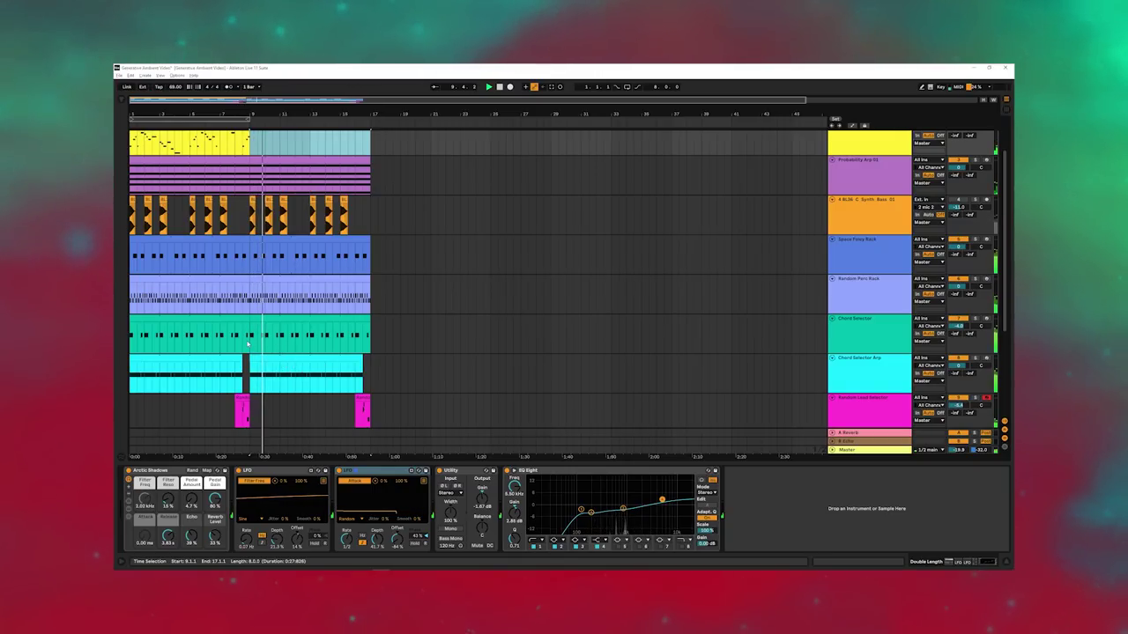
- Review the Chord Selector devices and second Arp clip, then mark the Random Lead Selector lane
click(248, 343)
scroll(251, 345, up, 1)
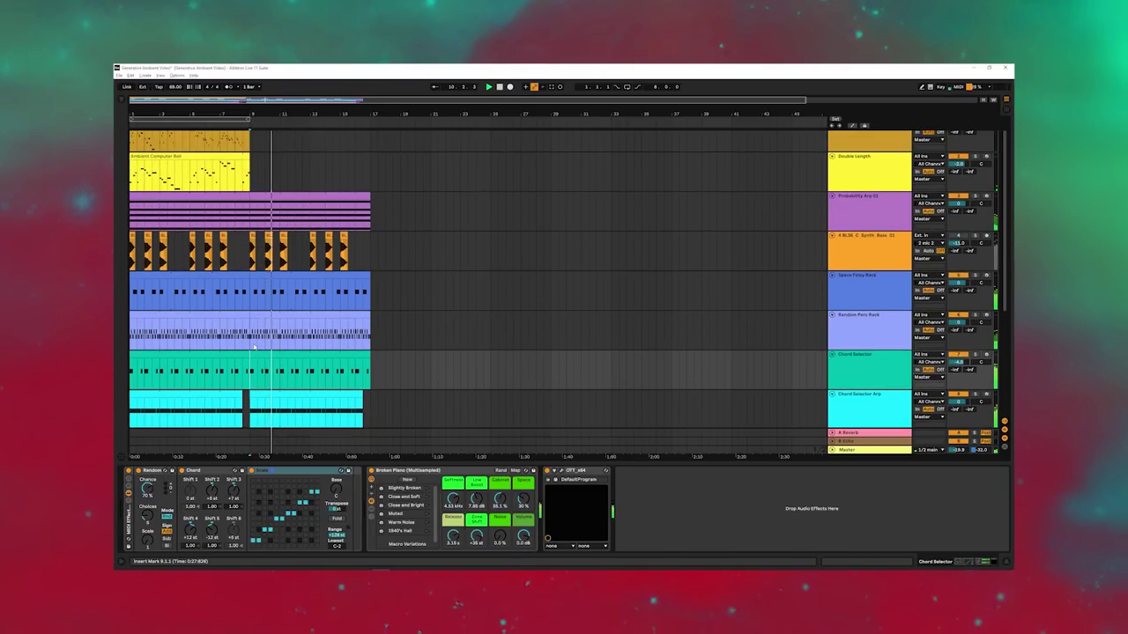
scroll(254, 346, down, 5)
scroll(253, 346, up, 1)
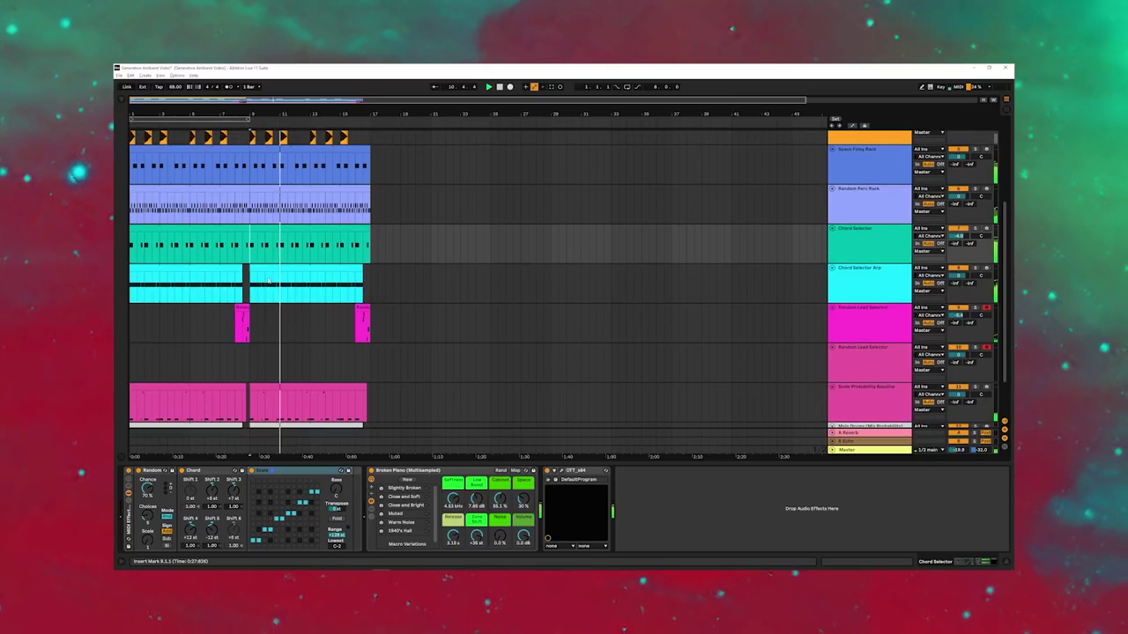
click(272, 278)
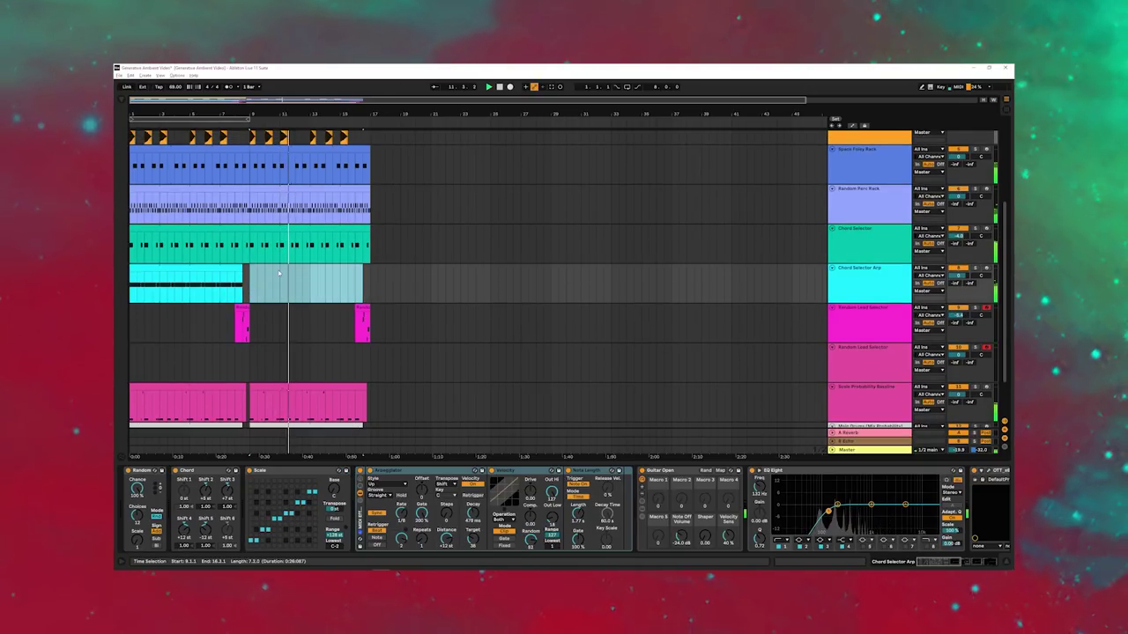
scroll(280, 291, up, 3)
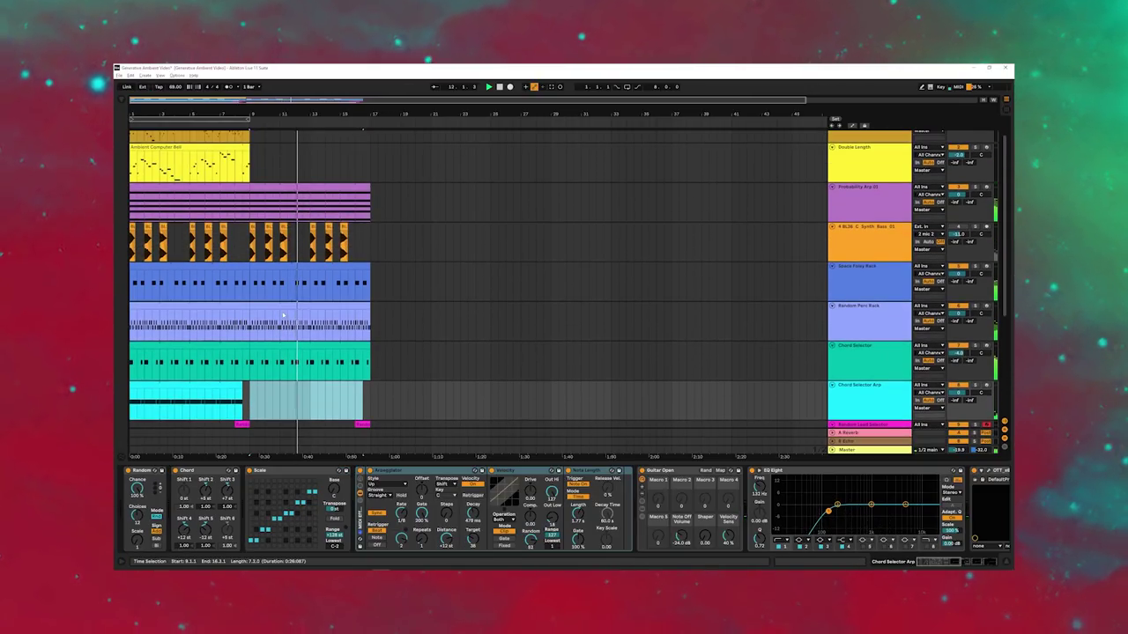
scroll(283, 315, up, 1)
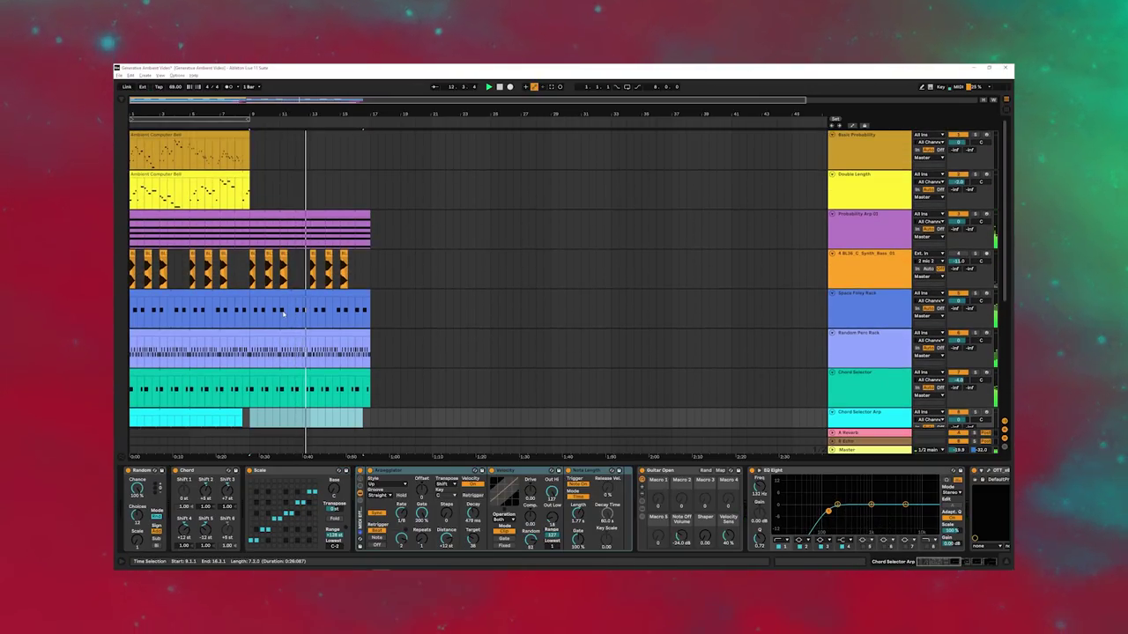
scroll(284, 315, down, 2)
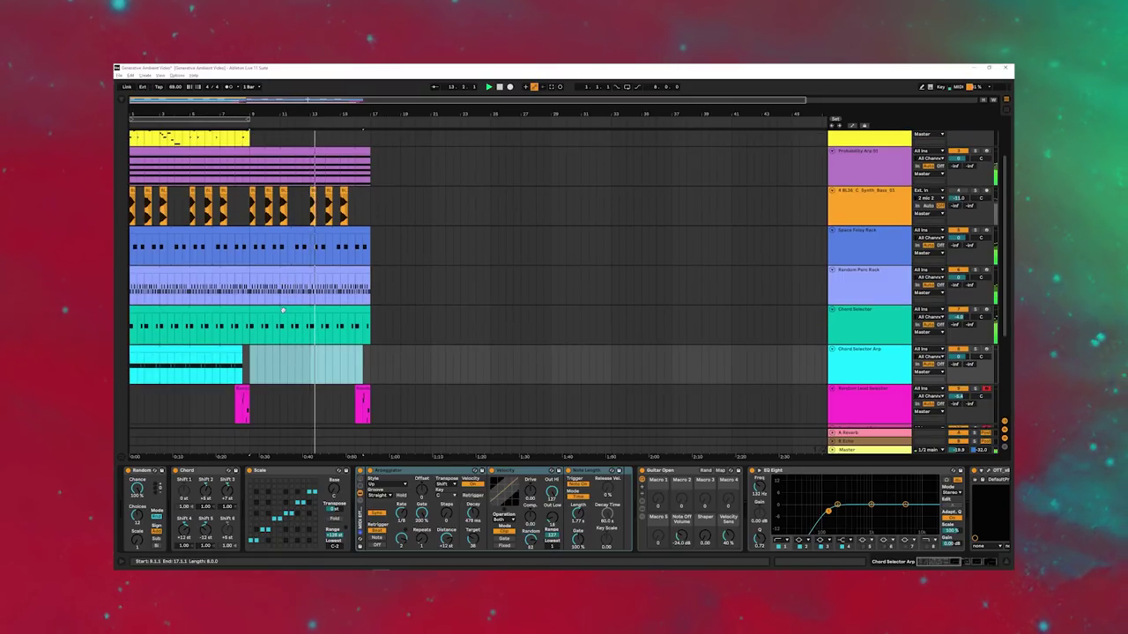
scroll(283, 310, up, 2)
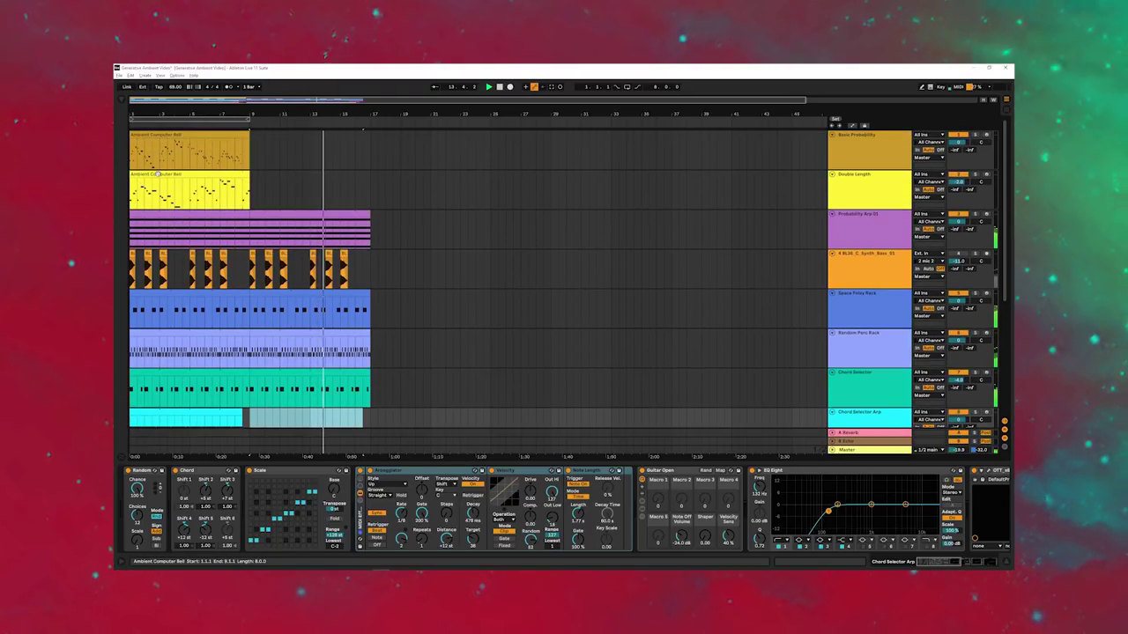
scroll(220, 341, down, 5)
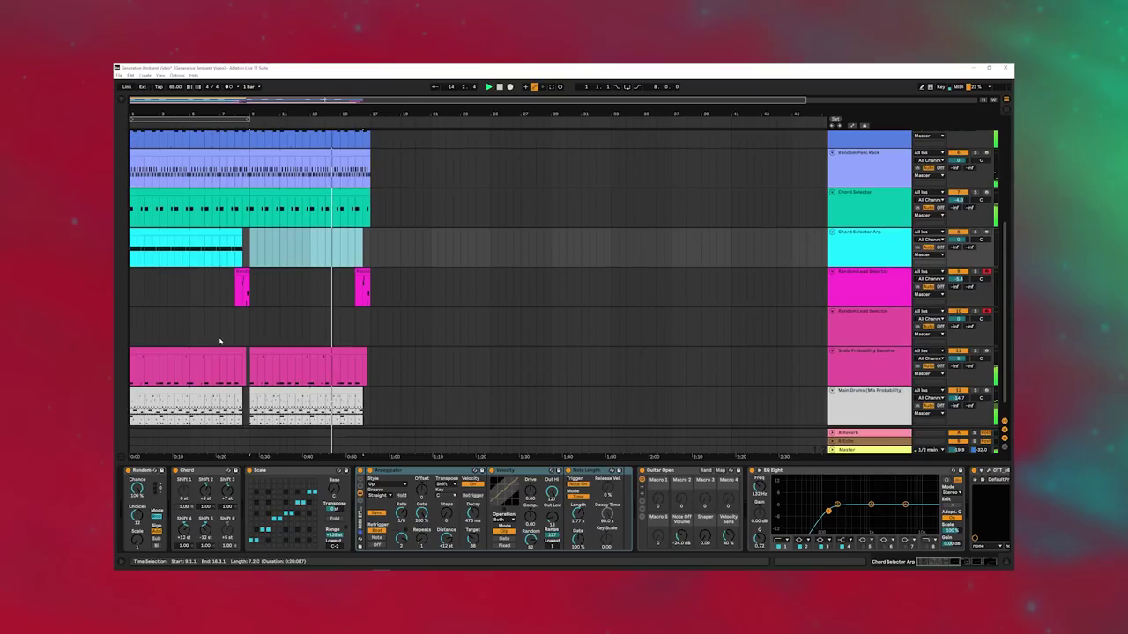
scroll(216, 326, down, 1)
click(203, 302)
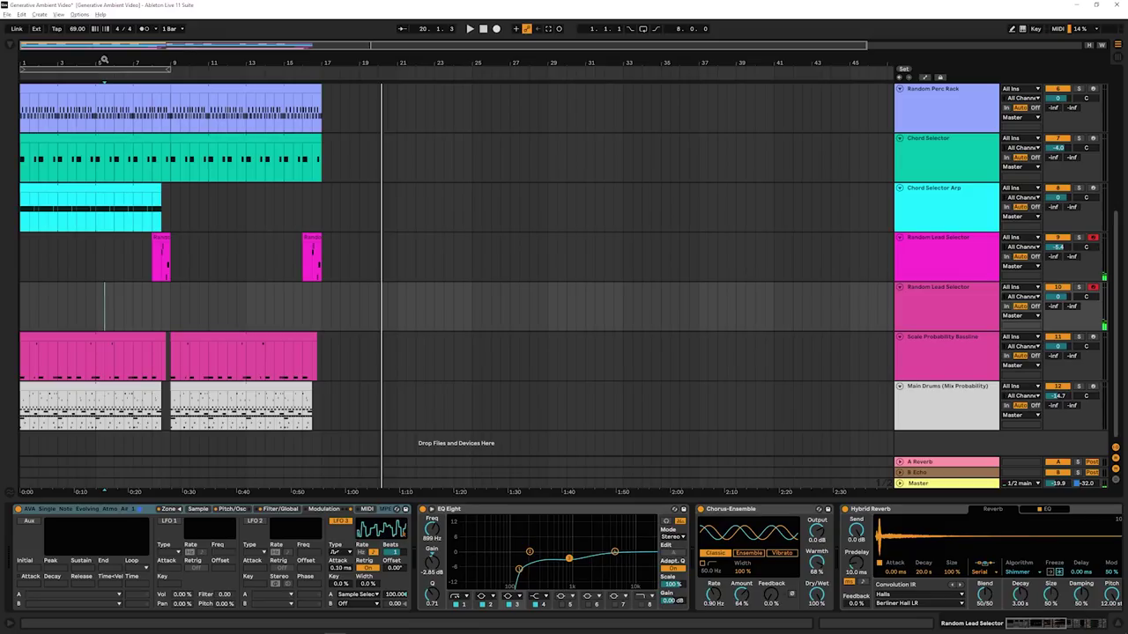
- Select all Basic Probability bell notes to check their 80% chance, then show Double Length's clip
scroll(453, 312, up, 5)
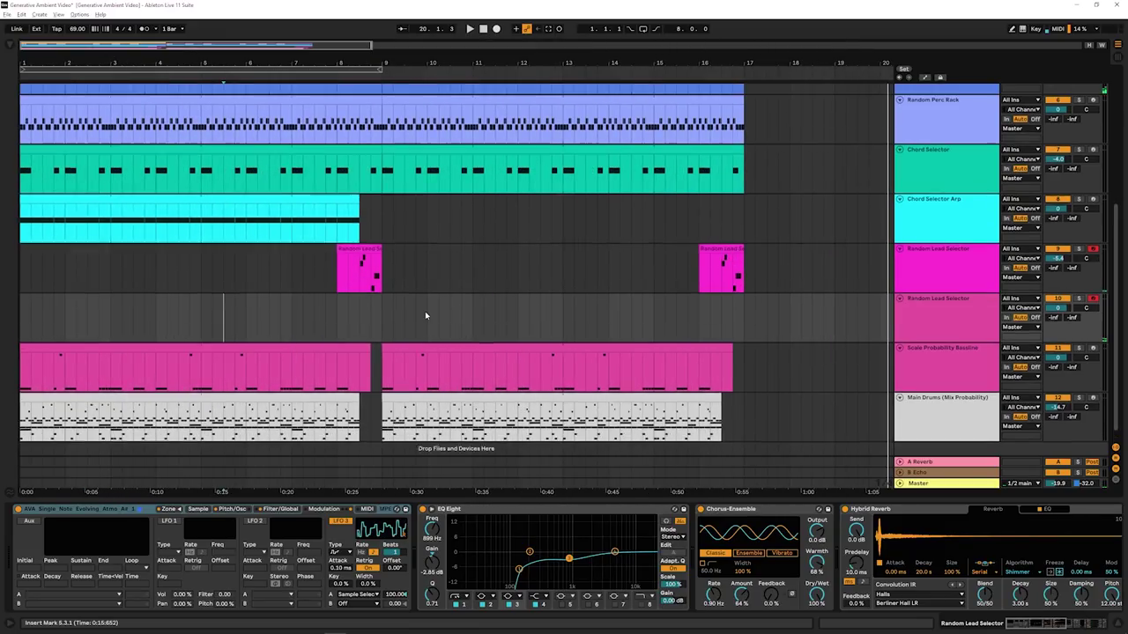
scroll(425, 311, up, 5)
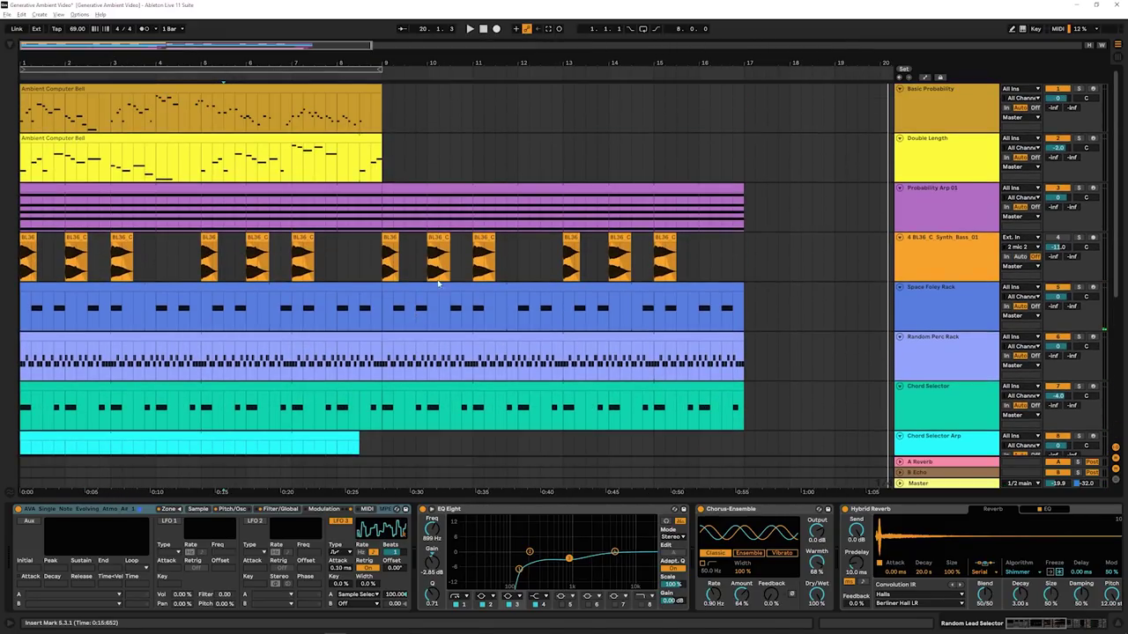
click(928, 121)
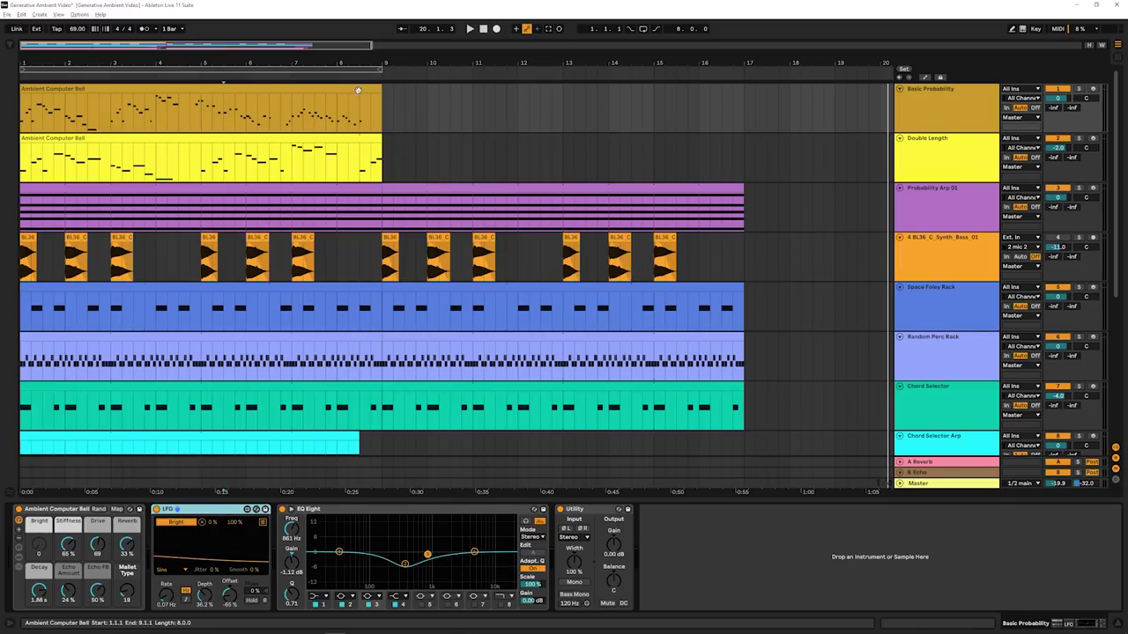
double_click(358, 90)
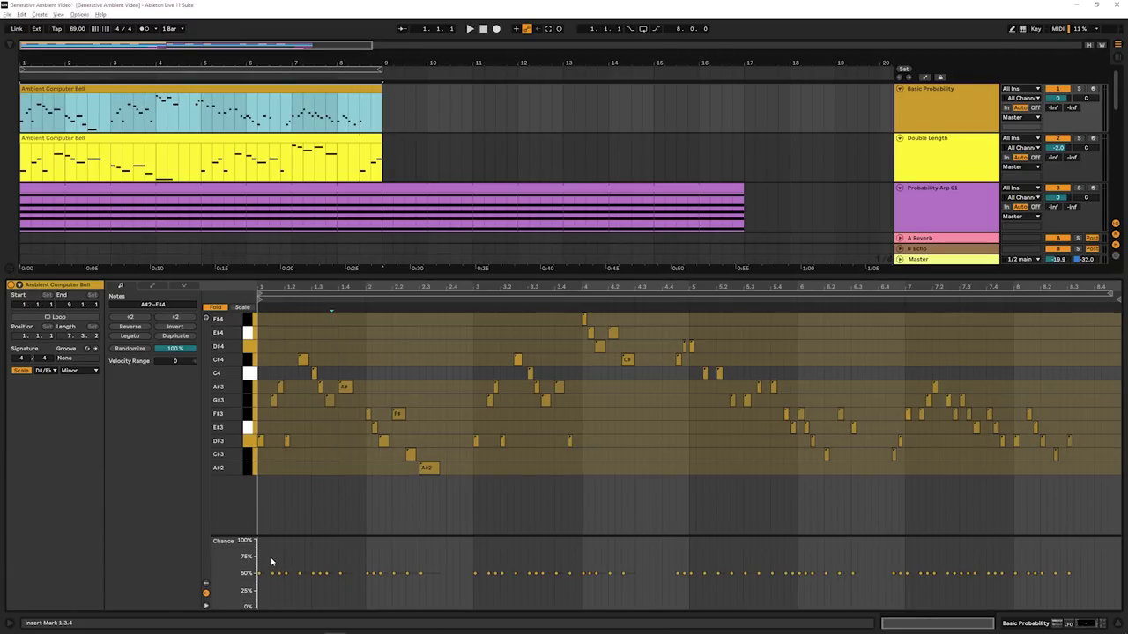
key(ctrl+a)
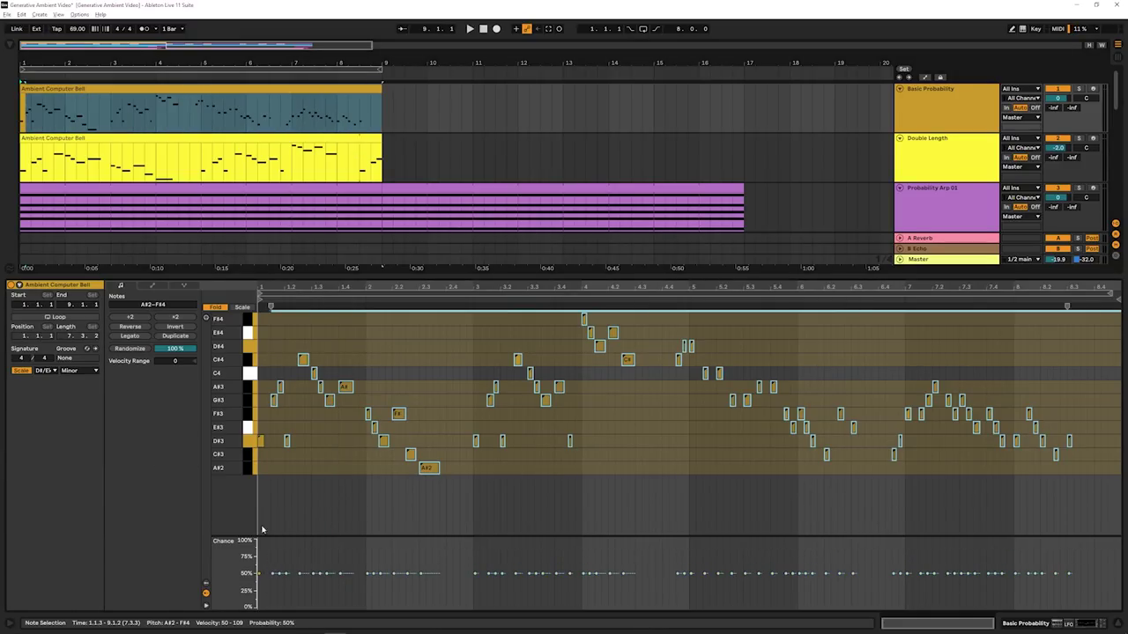
scroll(547, 141, down, 1)
scroll(441, 174, up, 1)
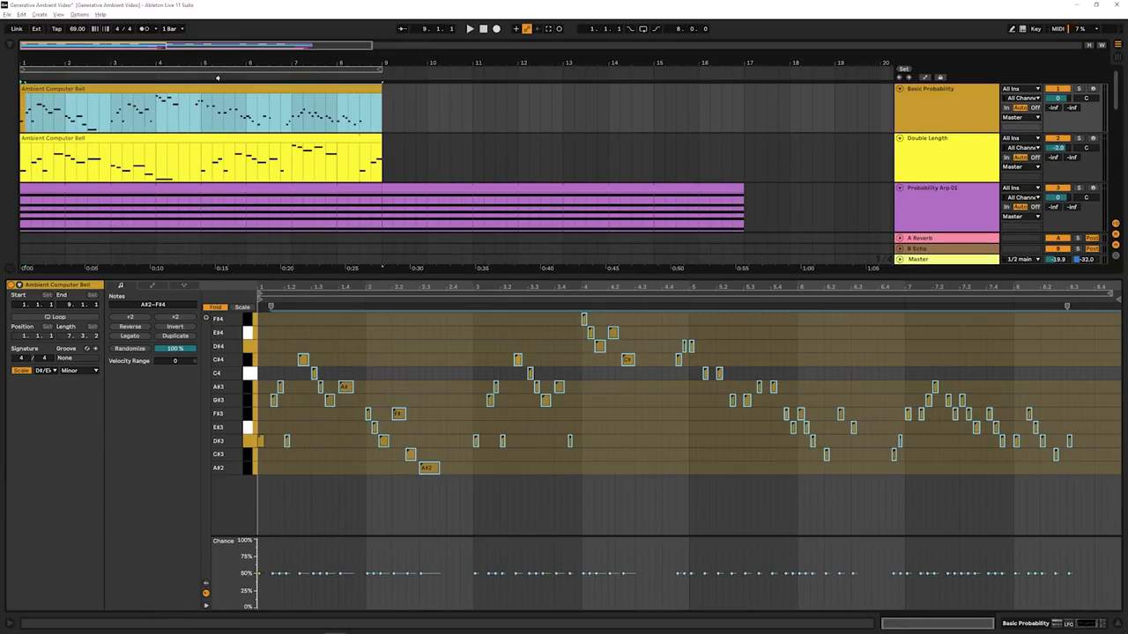
click(209, 147)
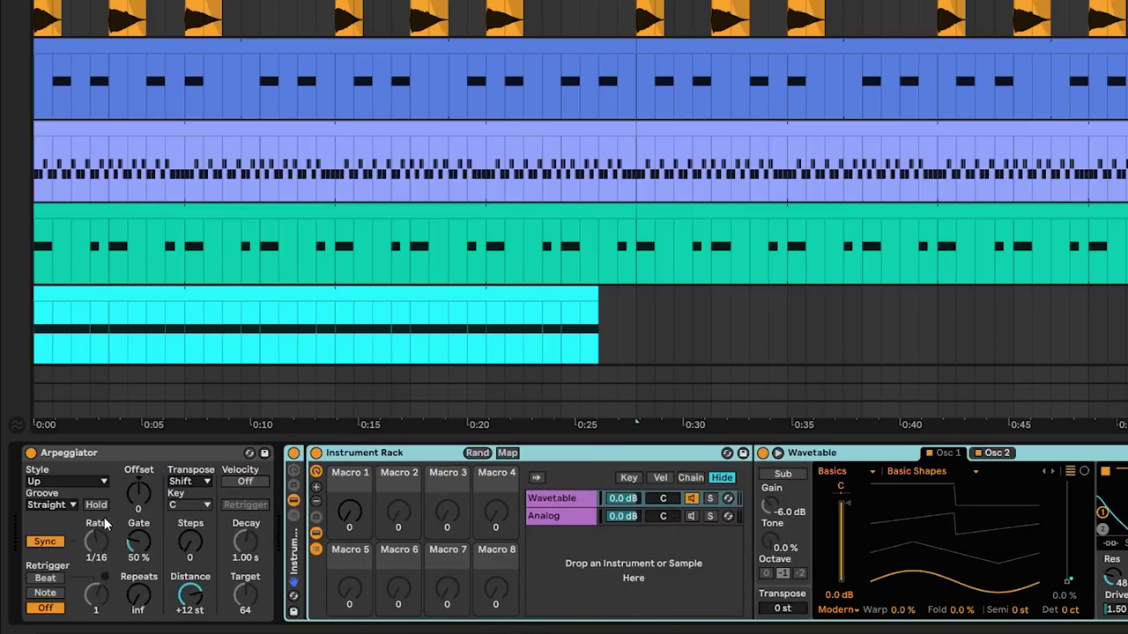
- Turn the Arpeggiator's Rate knob from 1/16 to 1/6 and select the device
drag(82, 556, 78, 459)
click(78, 456)
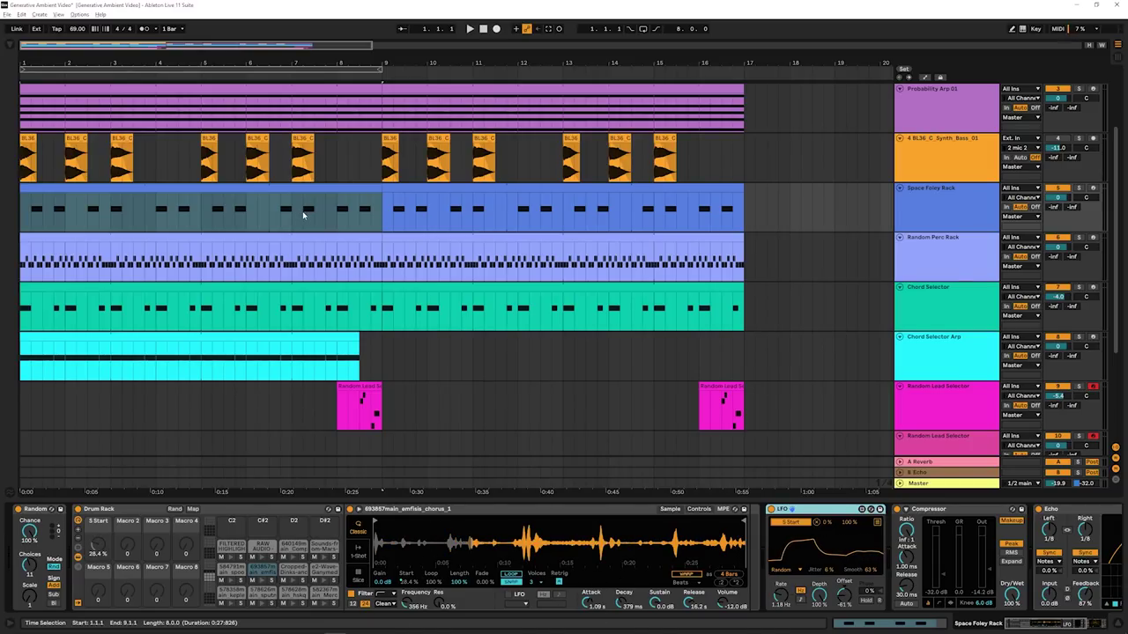
- Show the Chord Selector Arp chain, from Random (100% chance, 12 choices) through Note Length
key(Down)
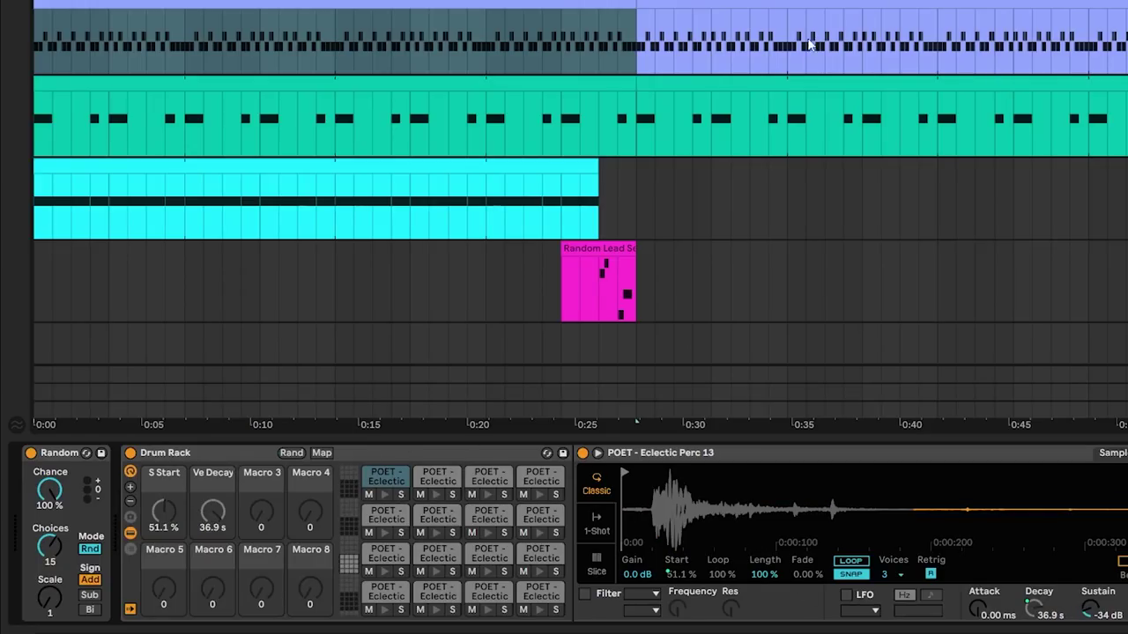
scroll(491, 53, down, 1)
click(492, 32)
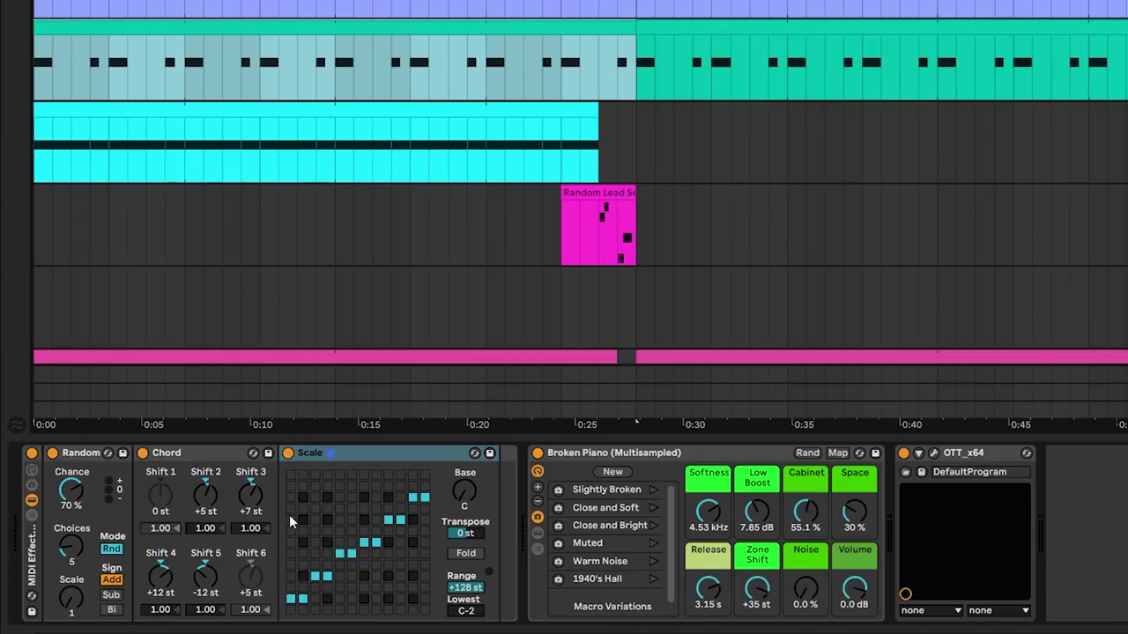
click(347, 457)
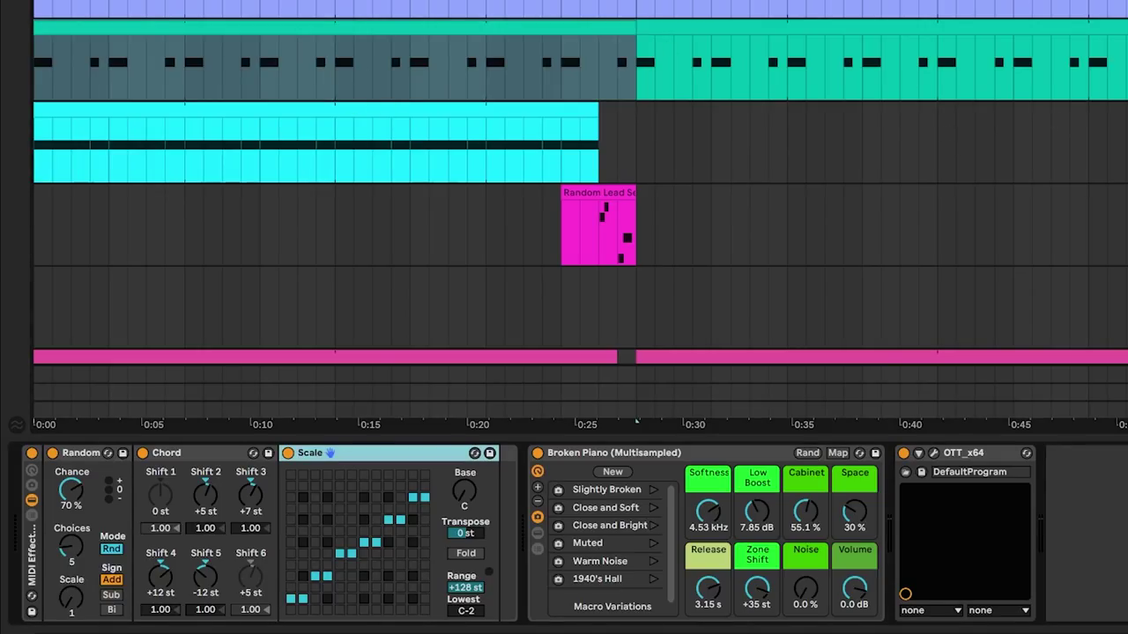
scroll(499, 107, down, 2)
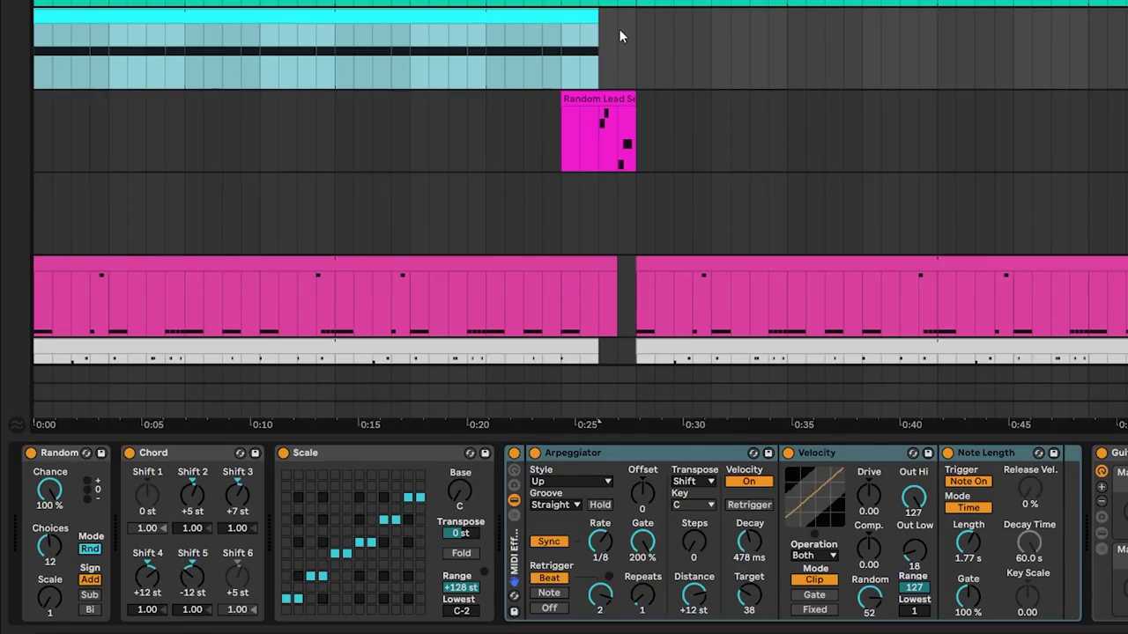
- Expand the pad track's Sampler zone list to review all zones, then collapse it
click(459, 291)
click(297, 453)
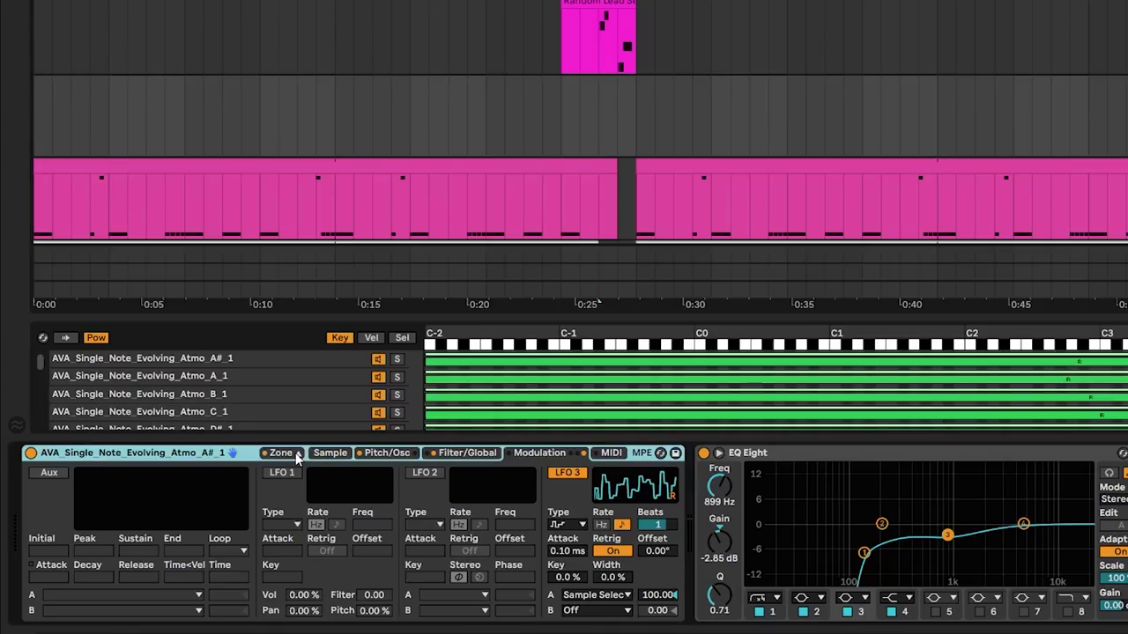
drag(353, 318, 388, 10)
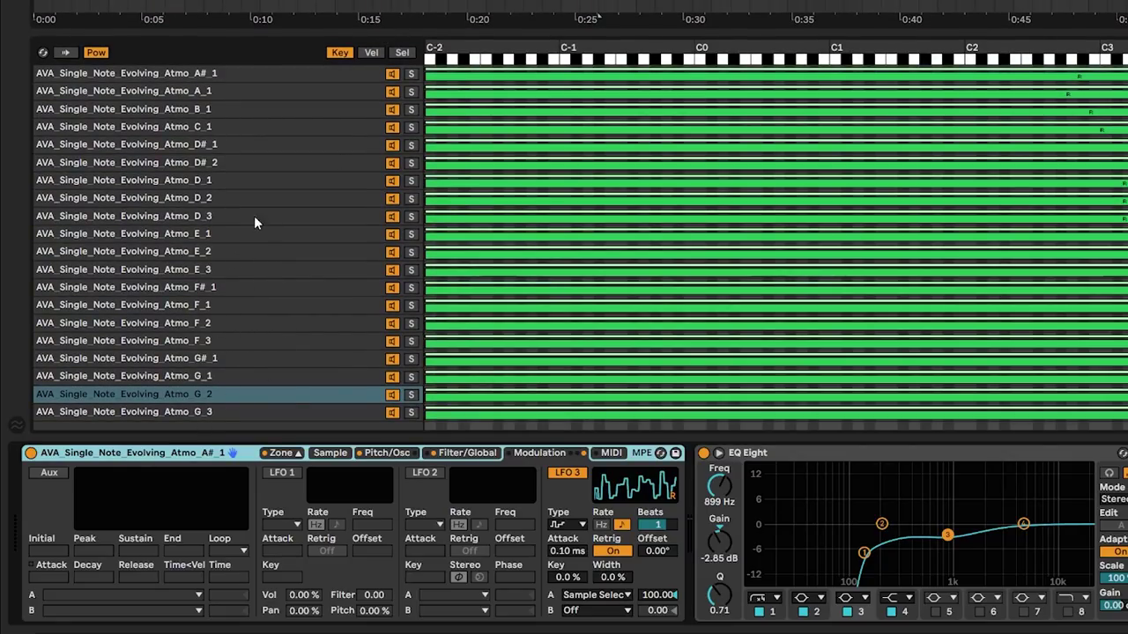
drag(472, 34, 436, 487)
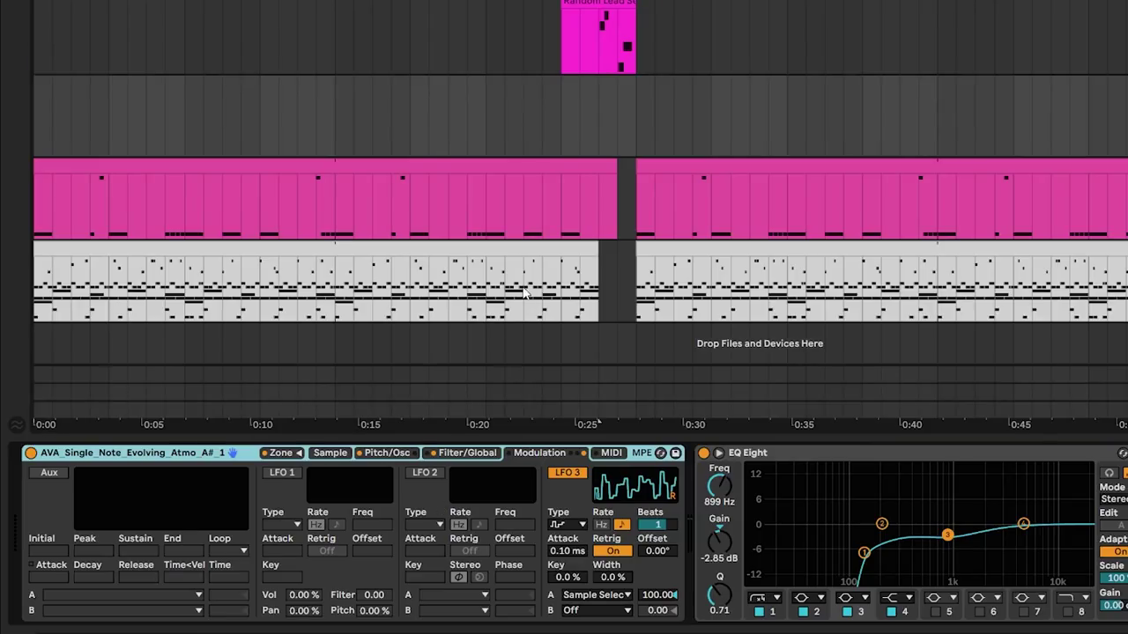
- Open the Main Drums (Mix Probability) clip's notes with their per-note chance values
click(508, 188)
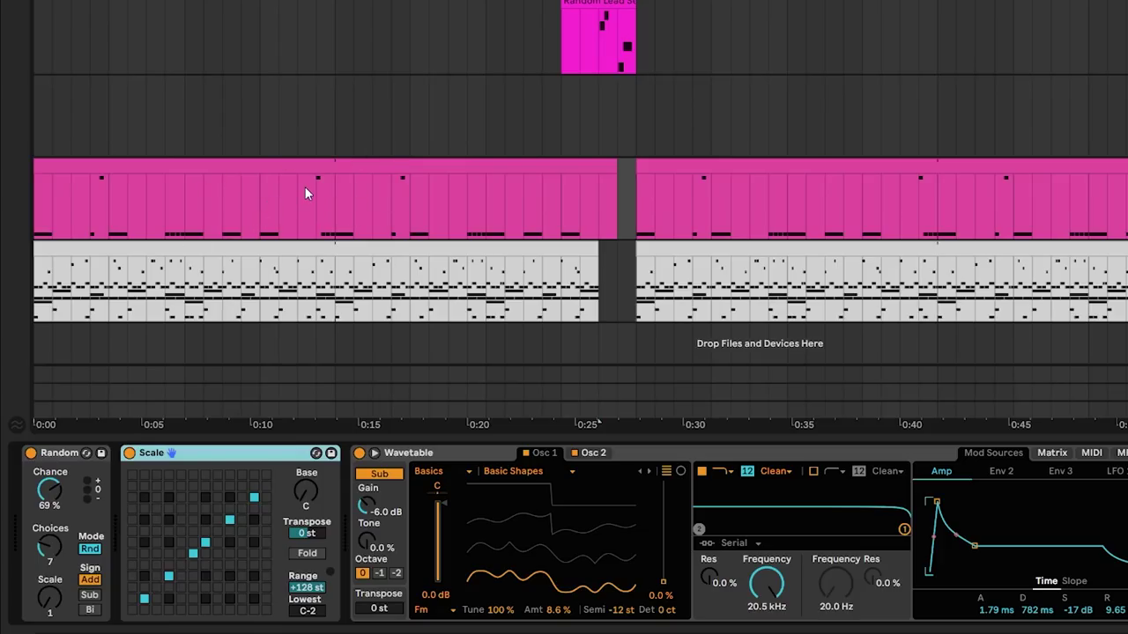
double_click(294, 252)
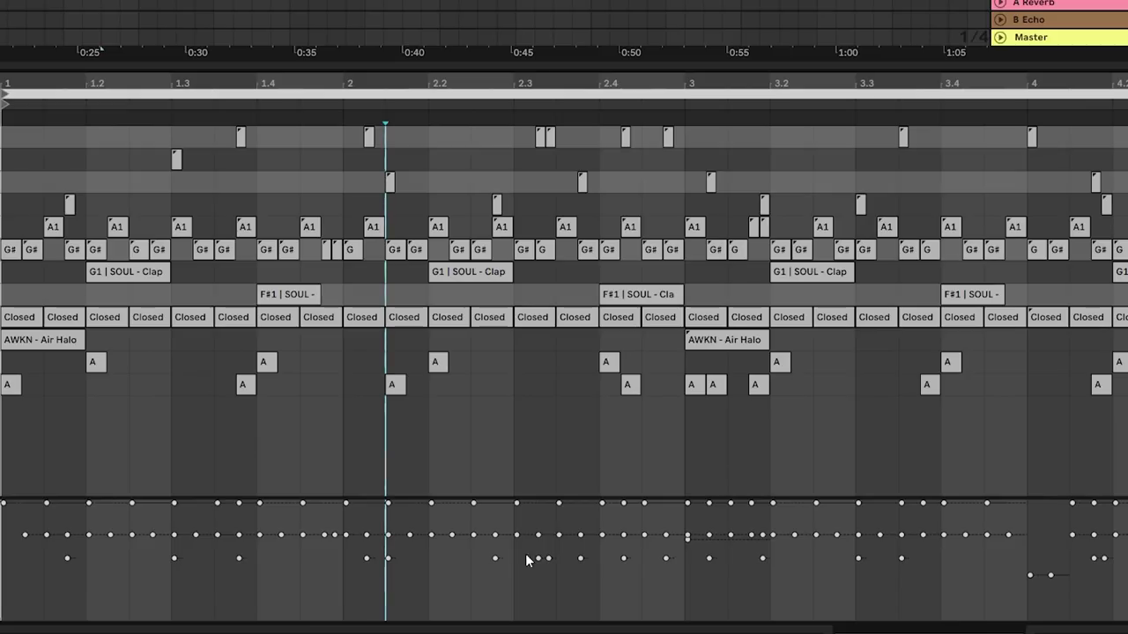
drag(291, 67, 304, 385)
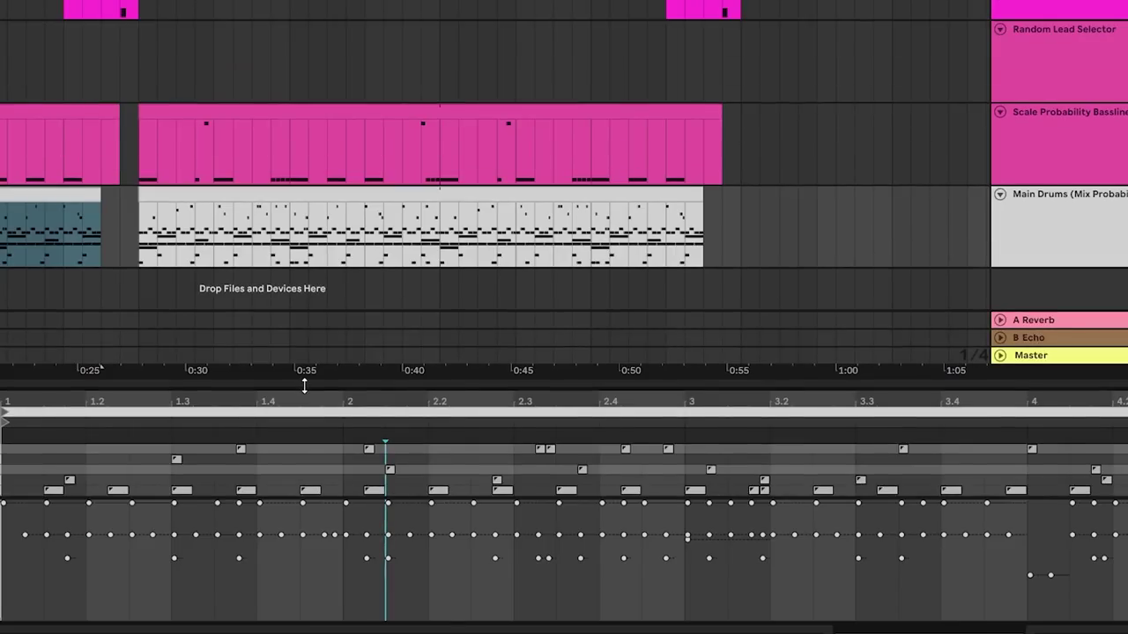
scroll(331, 106, down, 1)
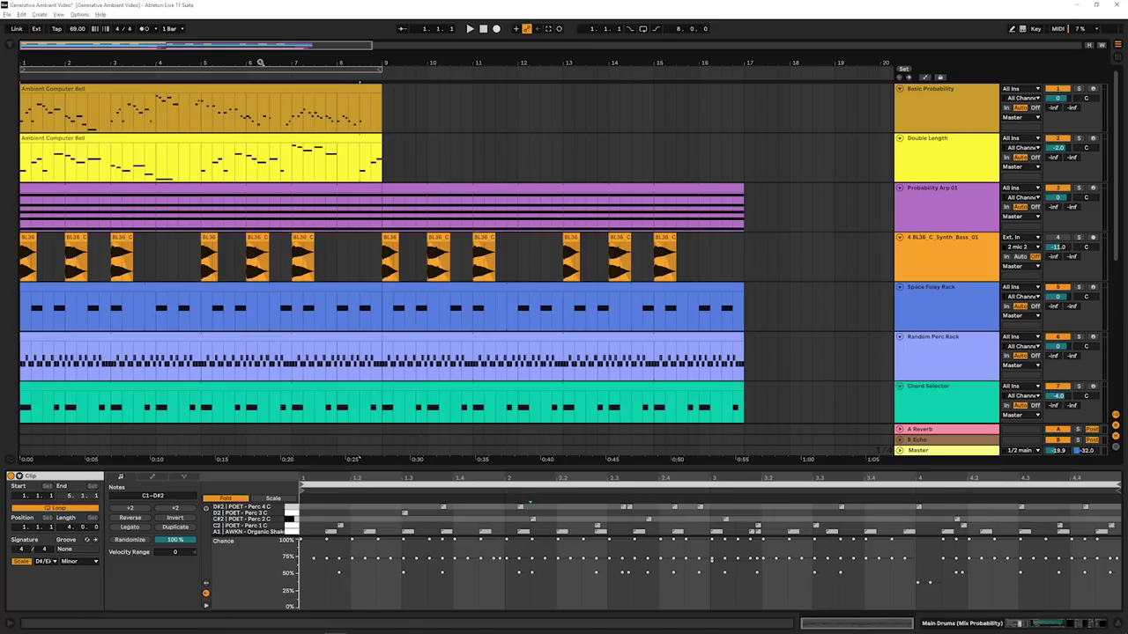
- Select bars 1 to 9 on the top tracks, then bars 5 to 9 on the two bell tracks
drag(384, 109, 23, 207)
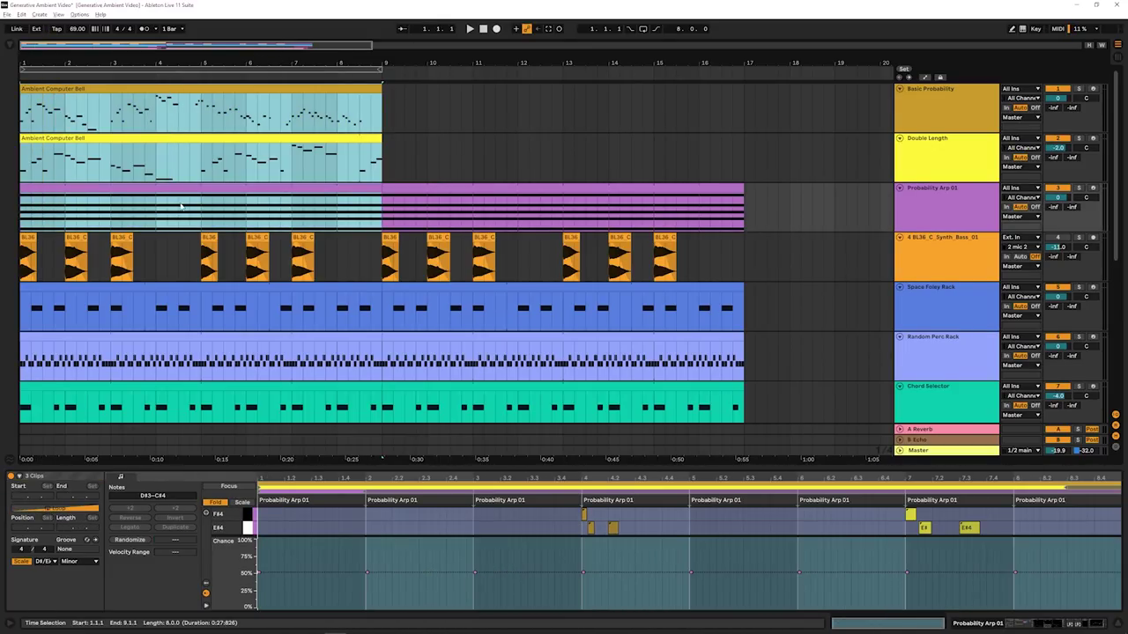
scroll(181, 206, down, 10)
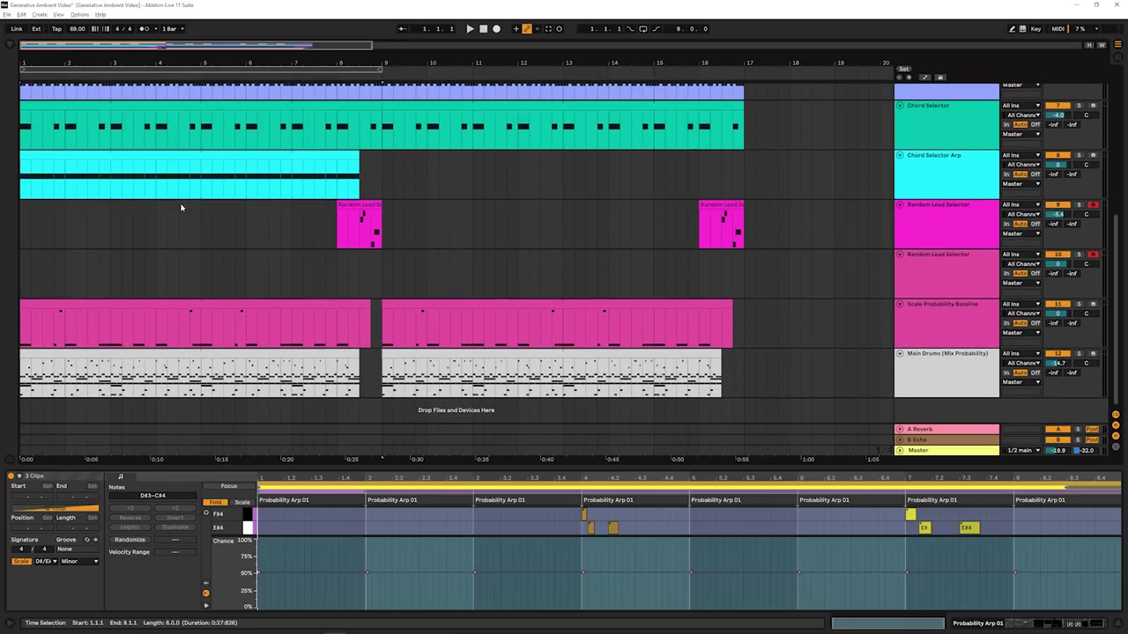
scroll(181, 207, up, 10)
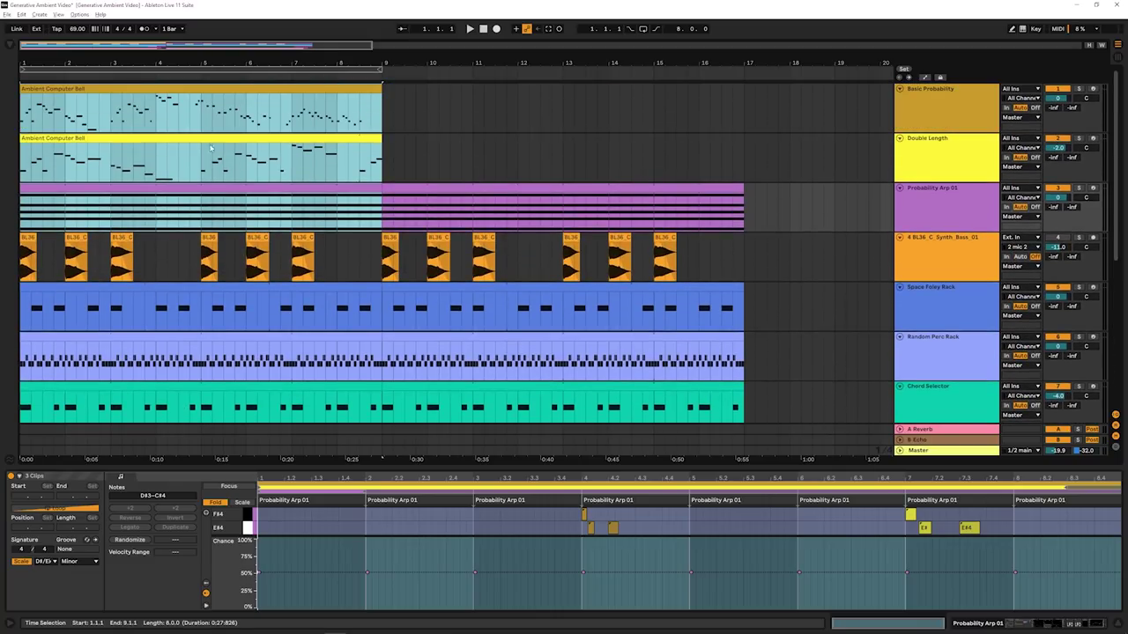
drag(201, 110, 385, 174)
- Zoom the arrangement out and select bars 1 to 17 across every track
scroll(329, 289, down, 8)
scroll(328, 290, up, 3)
scroll(328, 290, up, 5)
scroll(416, 278, down, 5)
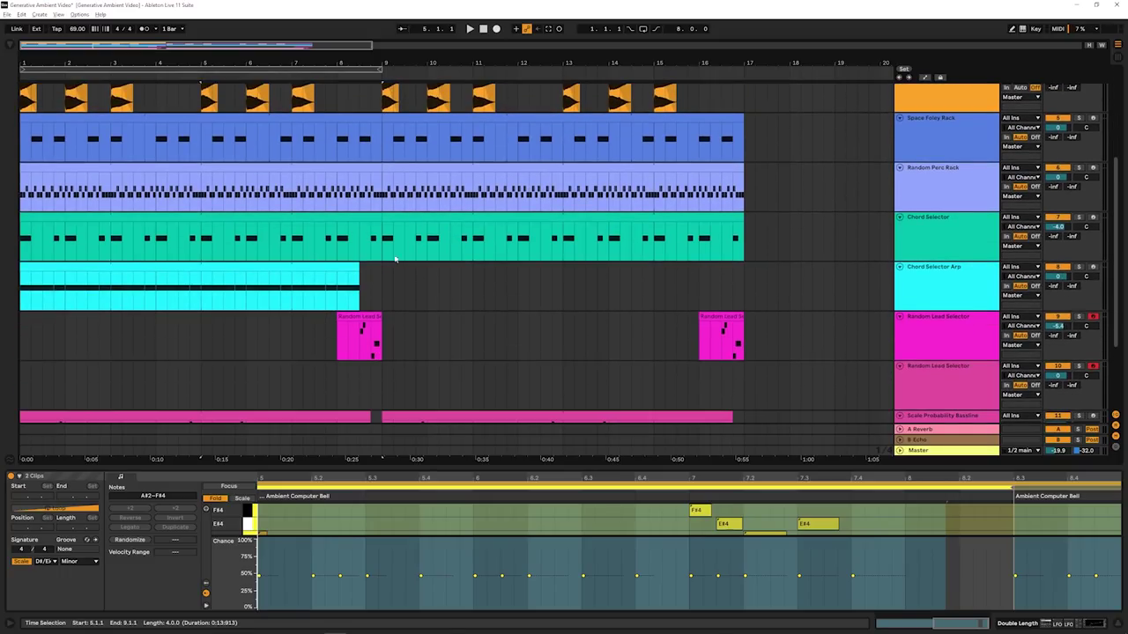
scroll(182, 338, down, 4)
scroll(282, 330, up, 5)
scroll(271, 299, up, 2)
scroll(240, 307, down, 4)
scroll(240, 299, up, 8)
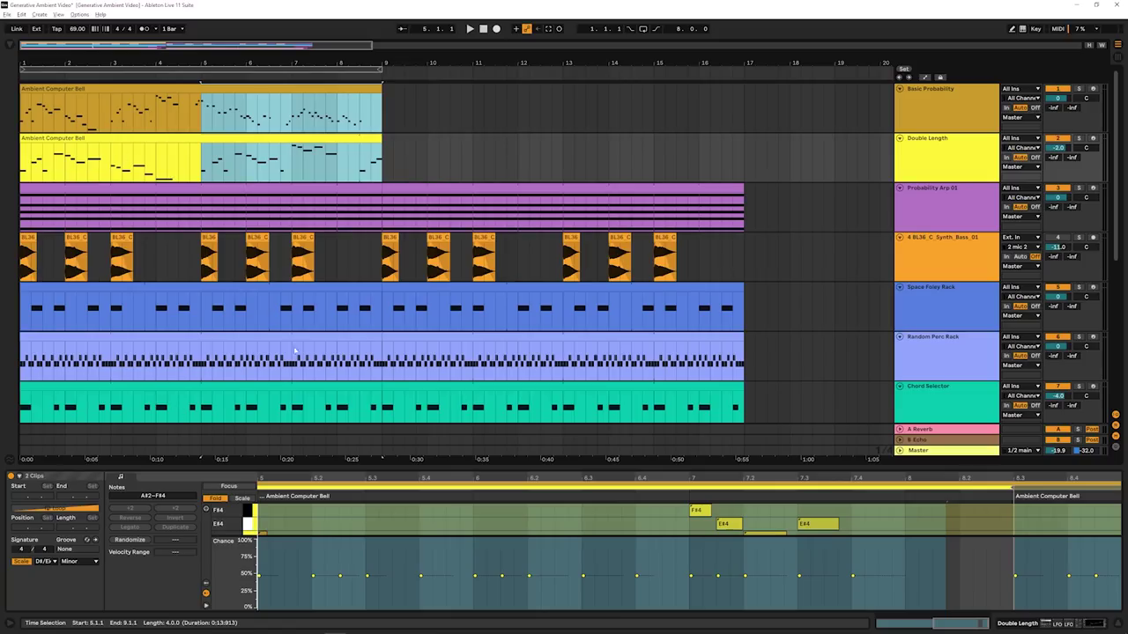
scroll(333, 170, down, 8)
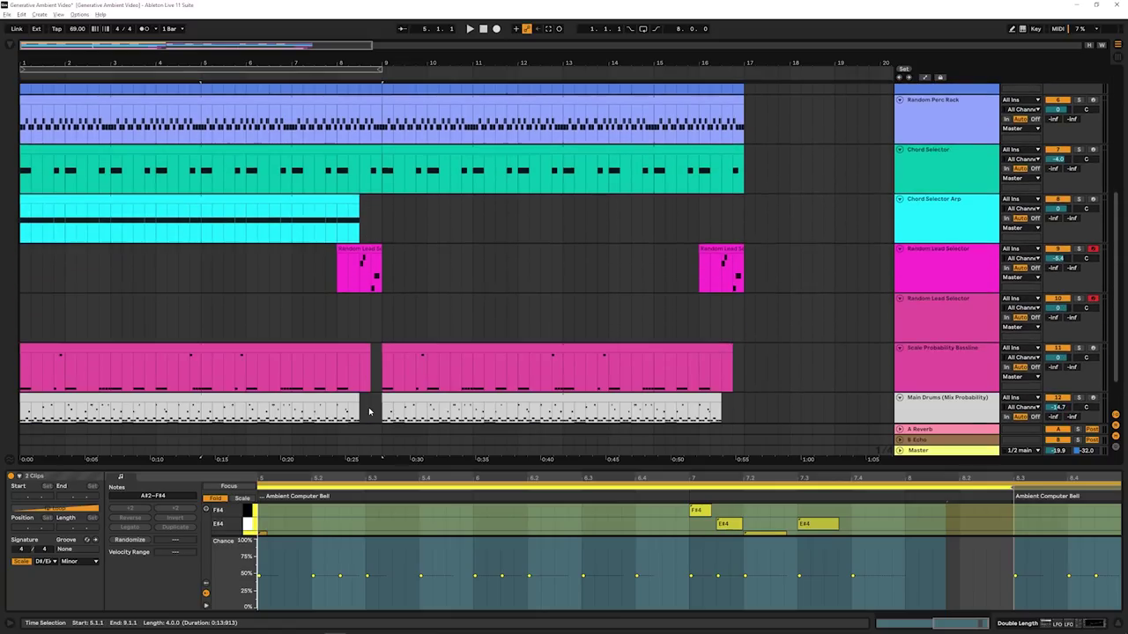
scroll(462, 375, up, 1)
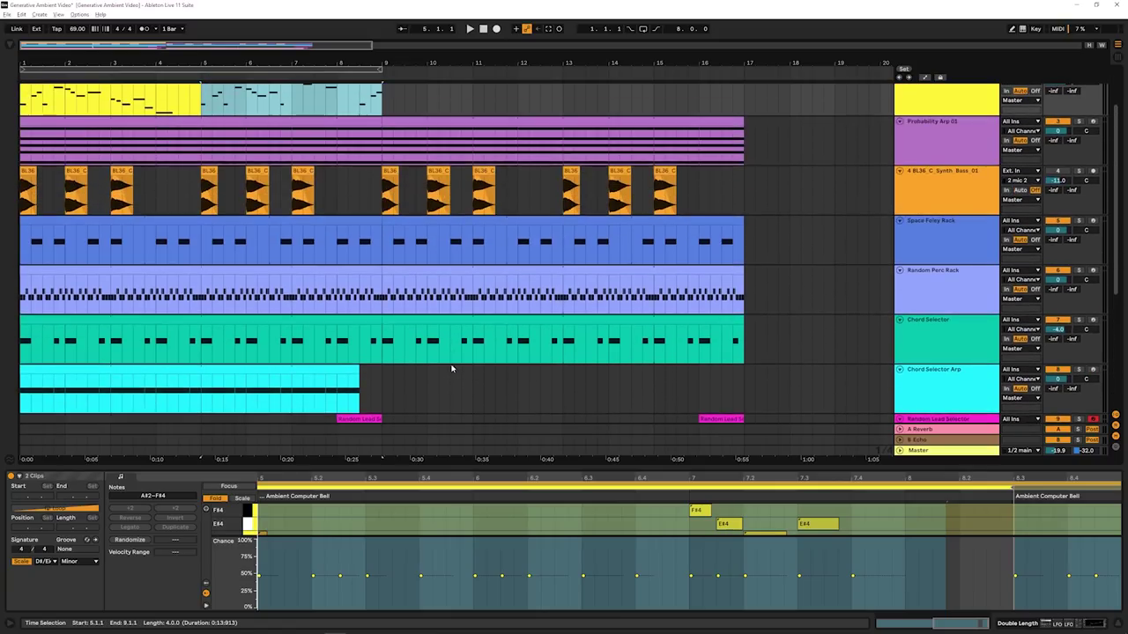
scroll(454, 359, up, 3)
scroll(345, 293, down, 3)
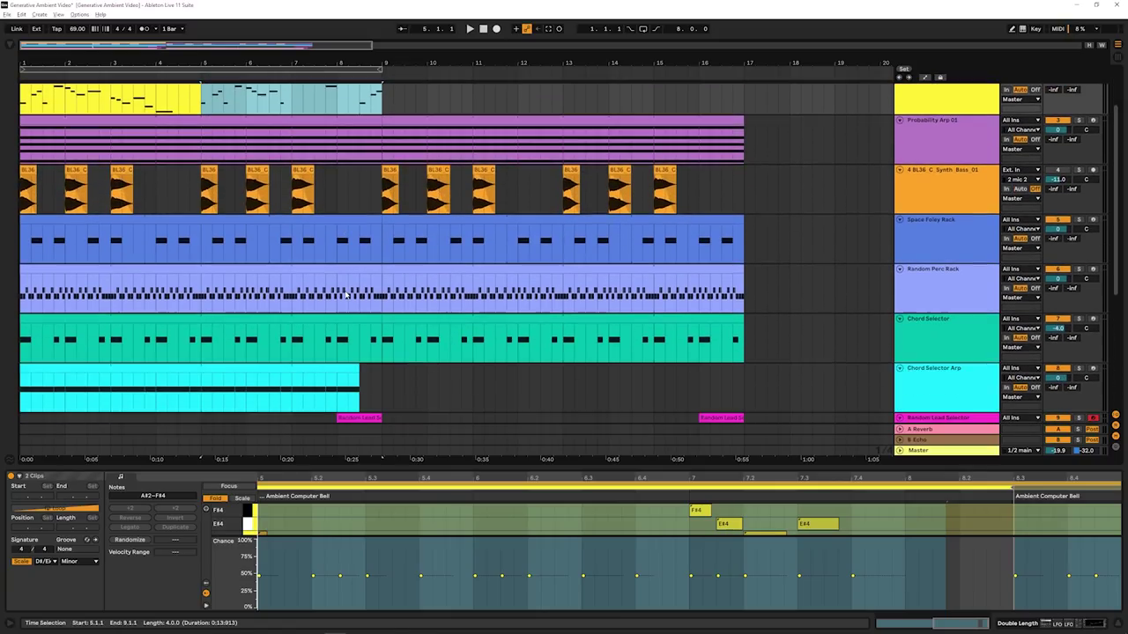
scroll(227, 314, up, 3)
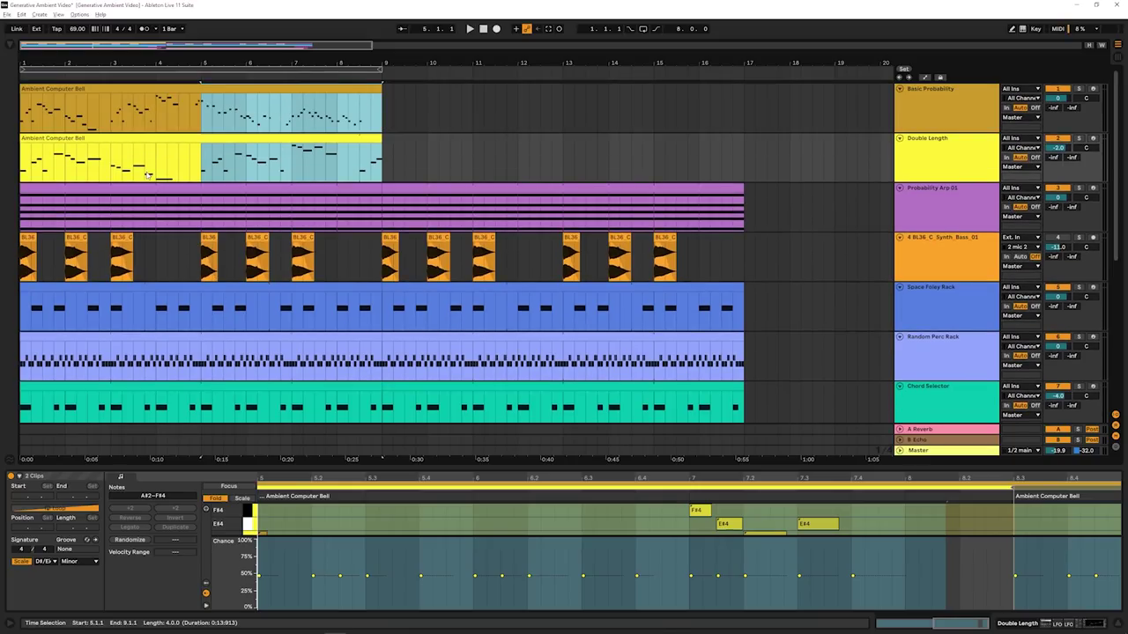
scroll(107, 262, down, 6)
scroll(150, 320, down, 4)
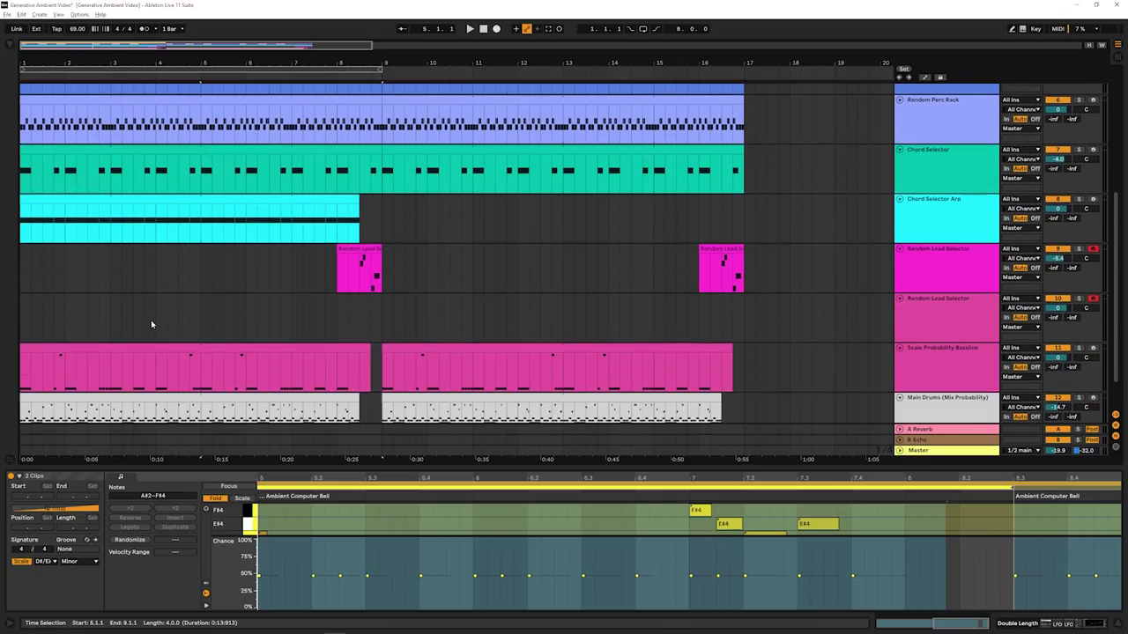
scroll(133, 316, up, 4)
scroll(133, 316, up, 6)
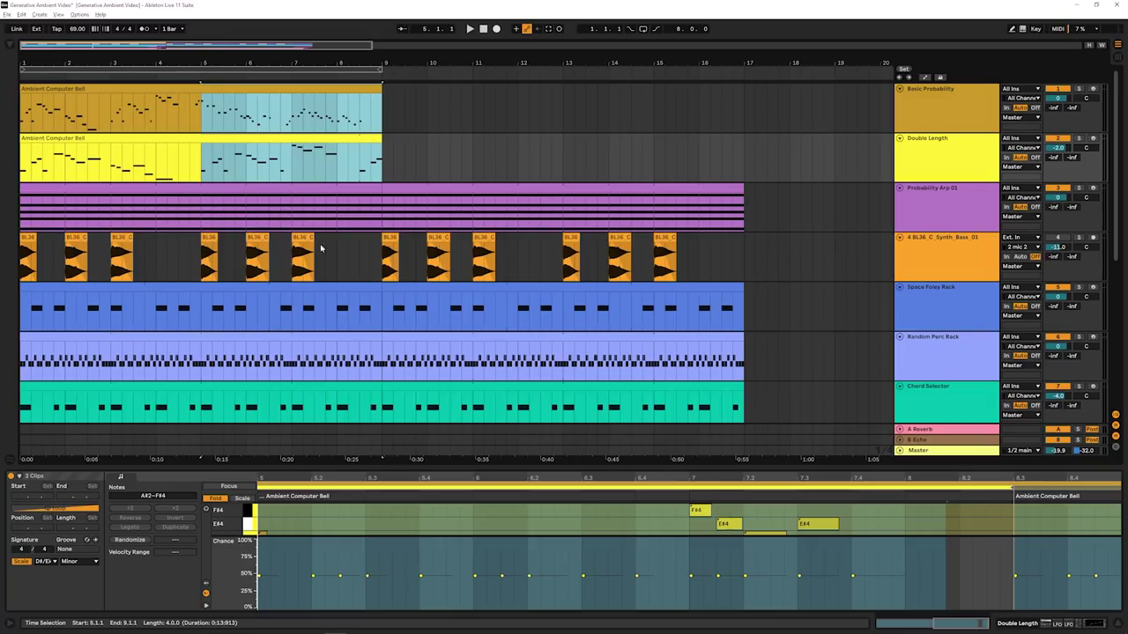
scroll(291, 253, down, 2)
scroll(200, 132, up, 2)
drag(141, 66, 161, 63)
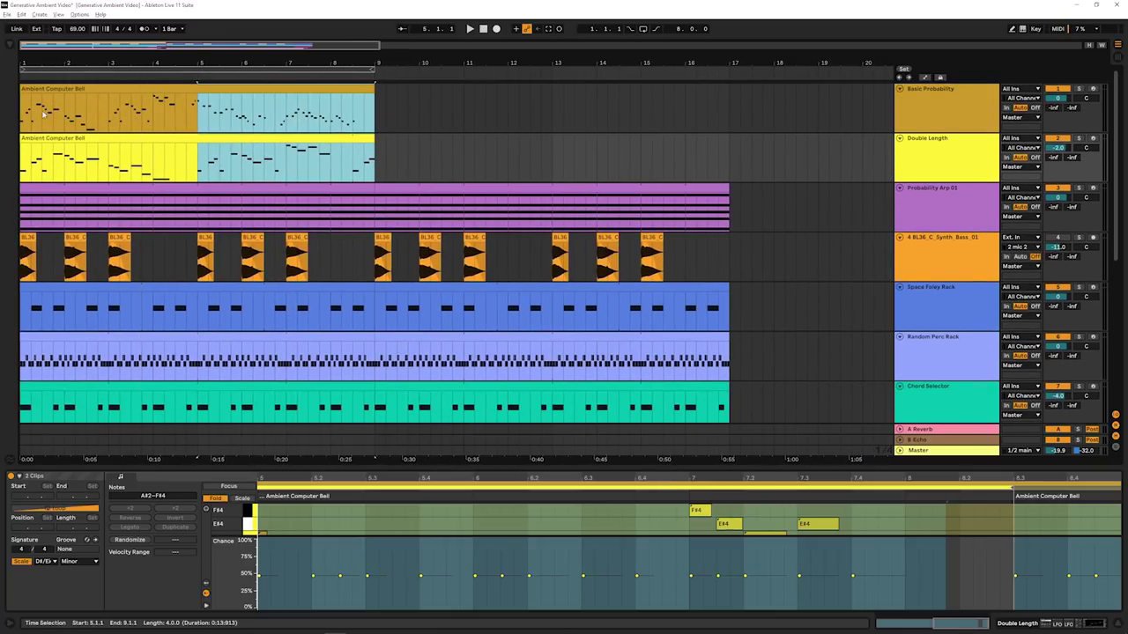
drag(23, 113, 725, 441)
- Clear the selection, then select all clips across every track up to bar 17
click(724, 441)
scroll(352, 264, up, 2)
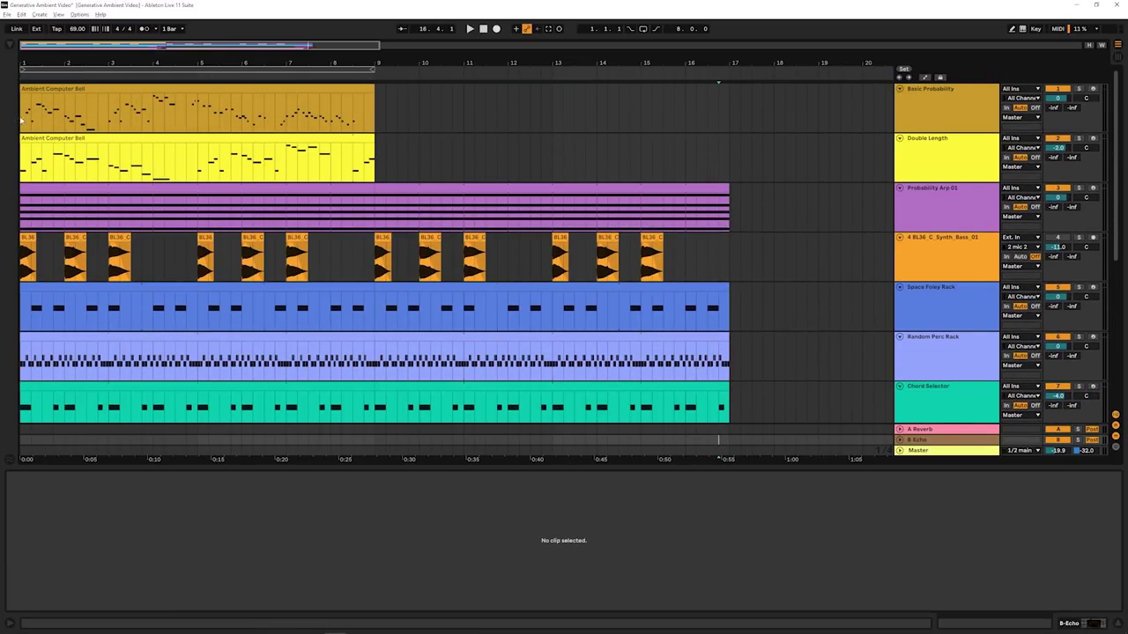
key(ctrl+a)
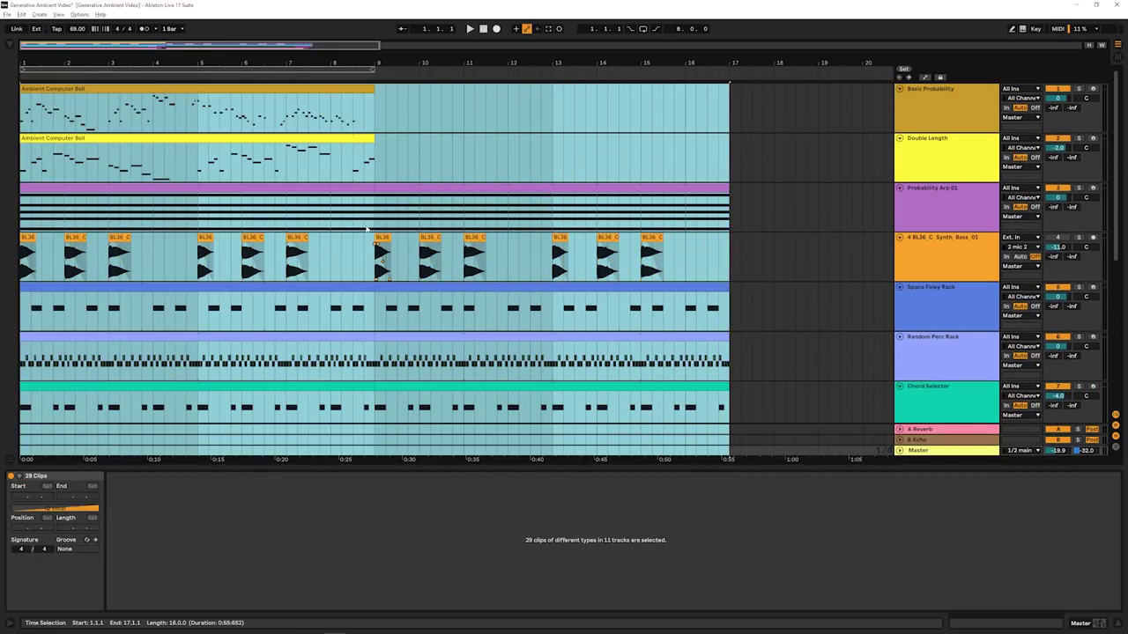
drag(77, 117, 730, 464)
drag(46, 110, 727, 439)
scroll(177, 121, up, 1)
drag(20, 116, 728, 437)
scroll(148, 194, up, 2)
- Open the top Ambient Computer Bell clip, spanning 1.1.1 to 9.1.1 with notes at 50% chance
click(29, 112)
shift+click(120, 185)
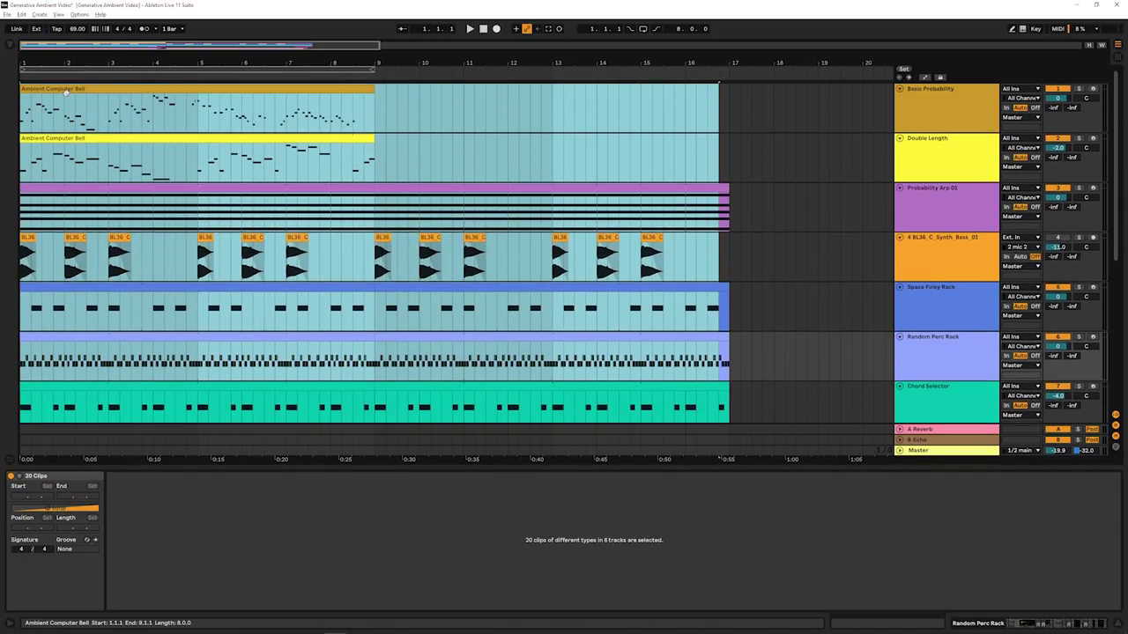
click(66, 92)
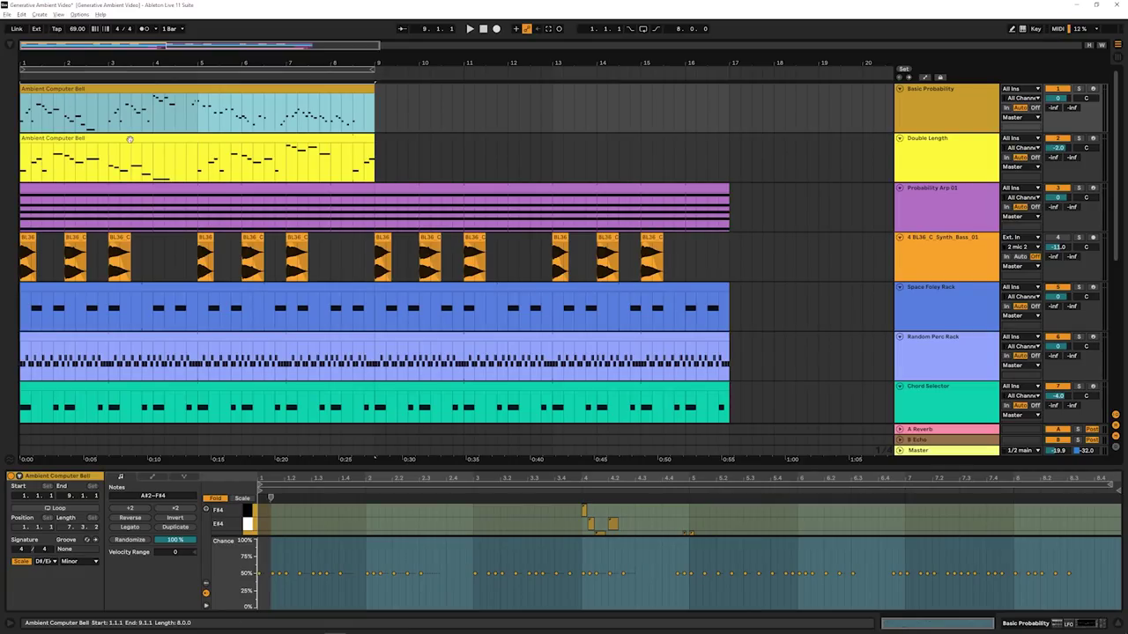